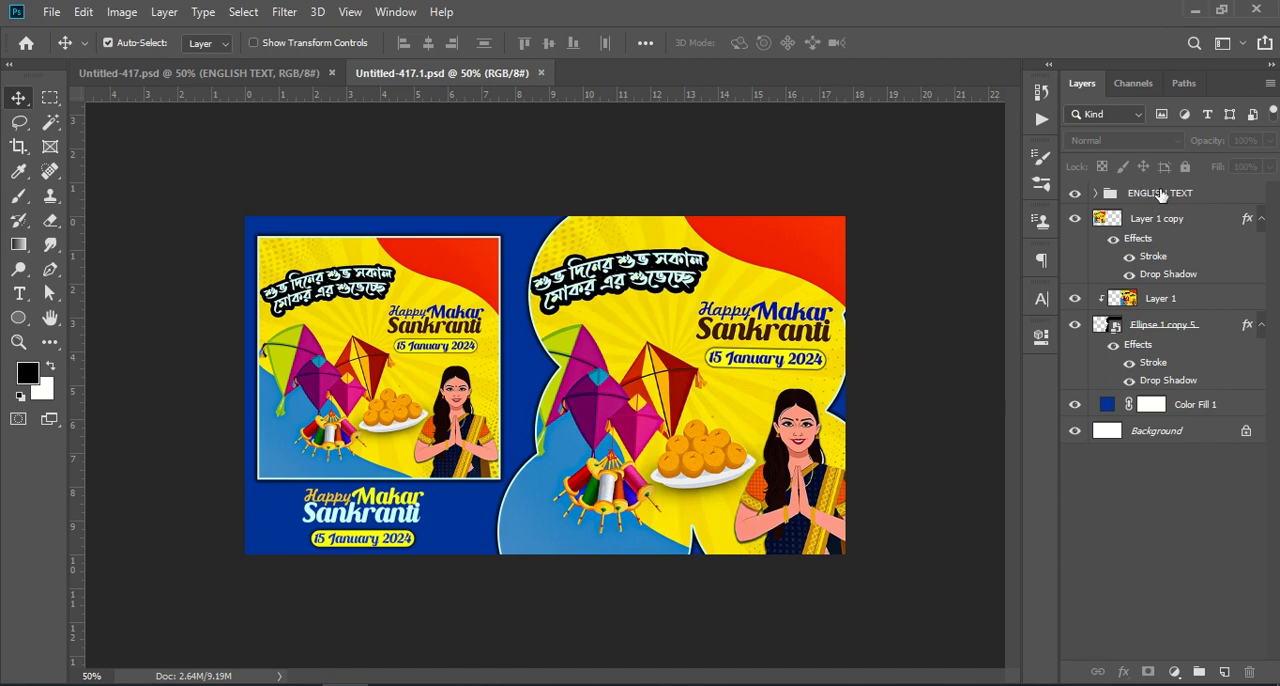
Step: Examine the finished Makar Sankranti banner in Untitled-417.1.psd and the square poster in Untitled-417.psd
left_click(1210, 195)
key("ctrl+KP_Add")
key("ctrl+KP_Add")
key("ctrl+KP_Subtract")
key("ctrl+KP_Subtract")
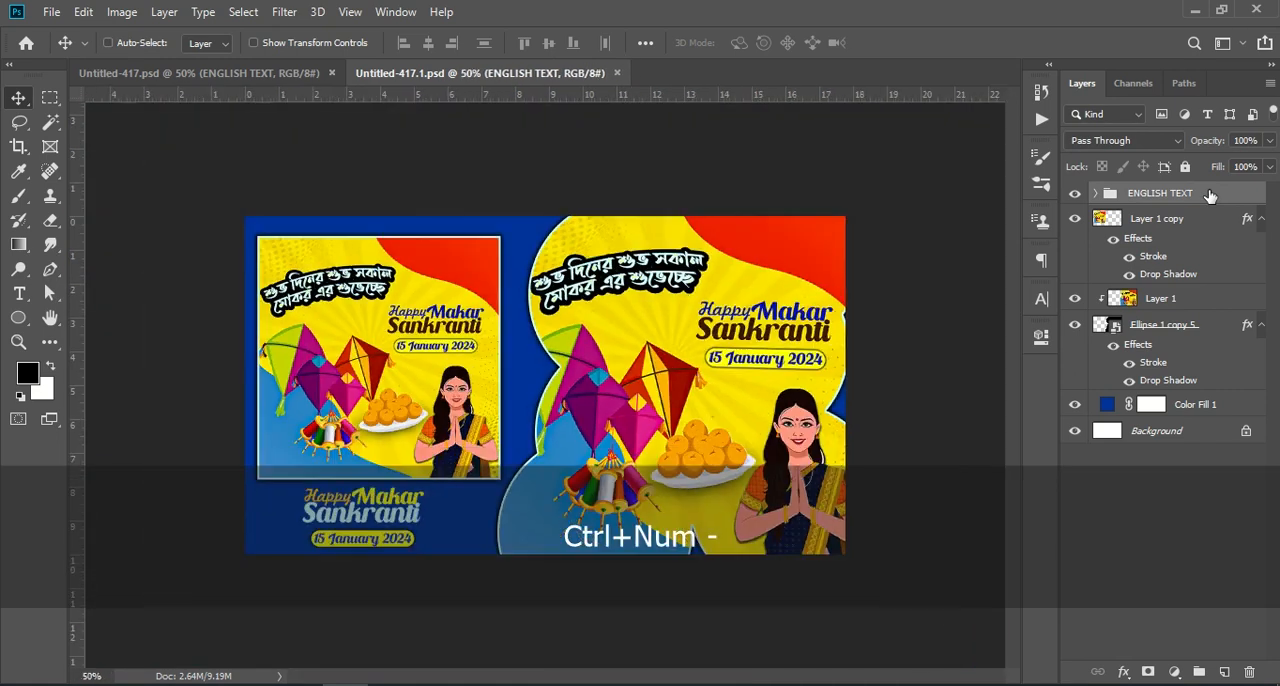
key("ctrl+KP_Add")
key("ctrl+KP_Add")
key("ctrl+KP_Subtract")
key("ctrl+KP_Subtract")
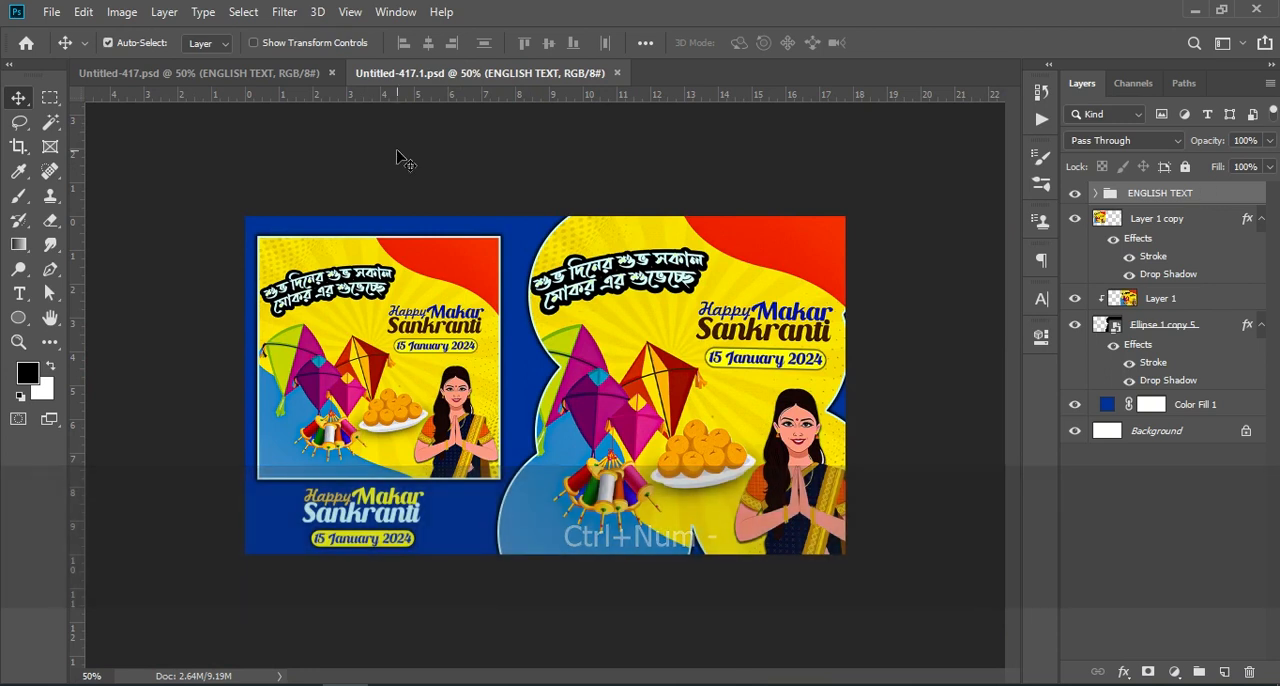
left_click(198, 78)
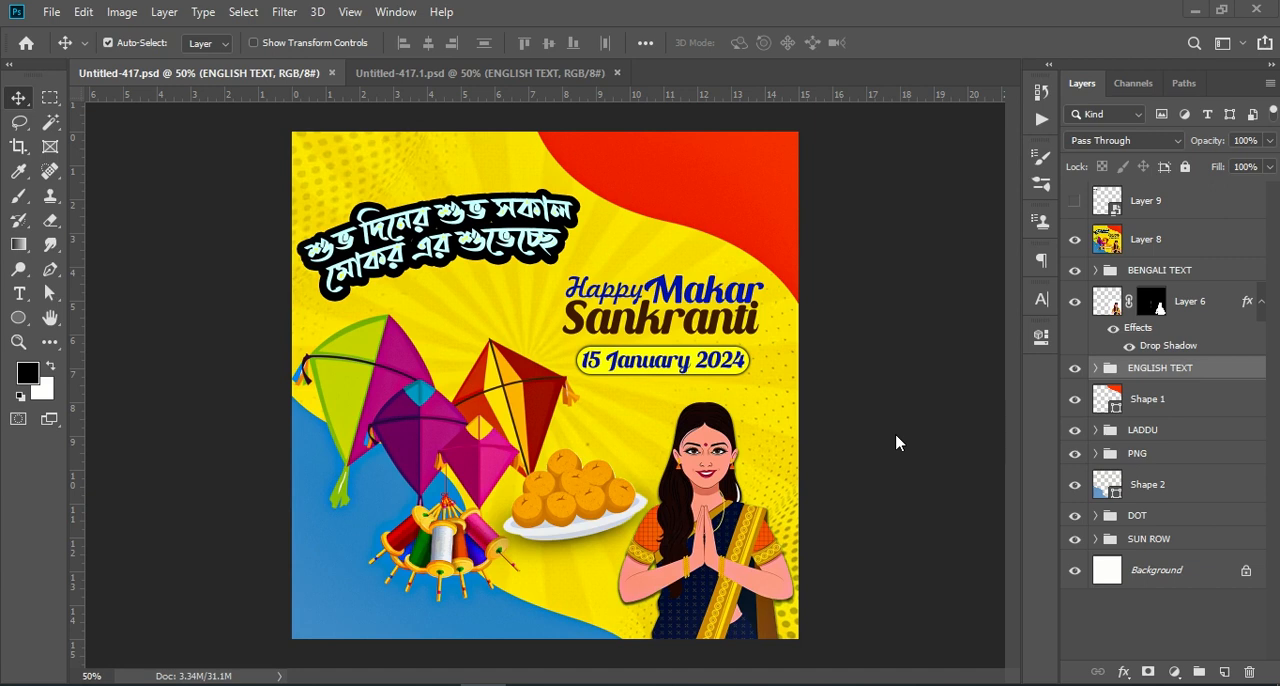
Step: Create a new document from the recent Custom preset of 1080 x 1080 px at 72 ppi
left_click(52, 14)
left_click(52, 14)
left_click(52, 14)
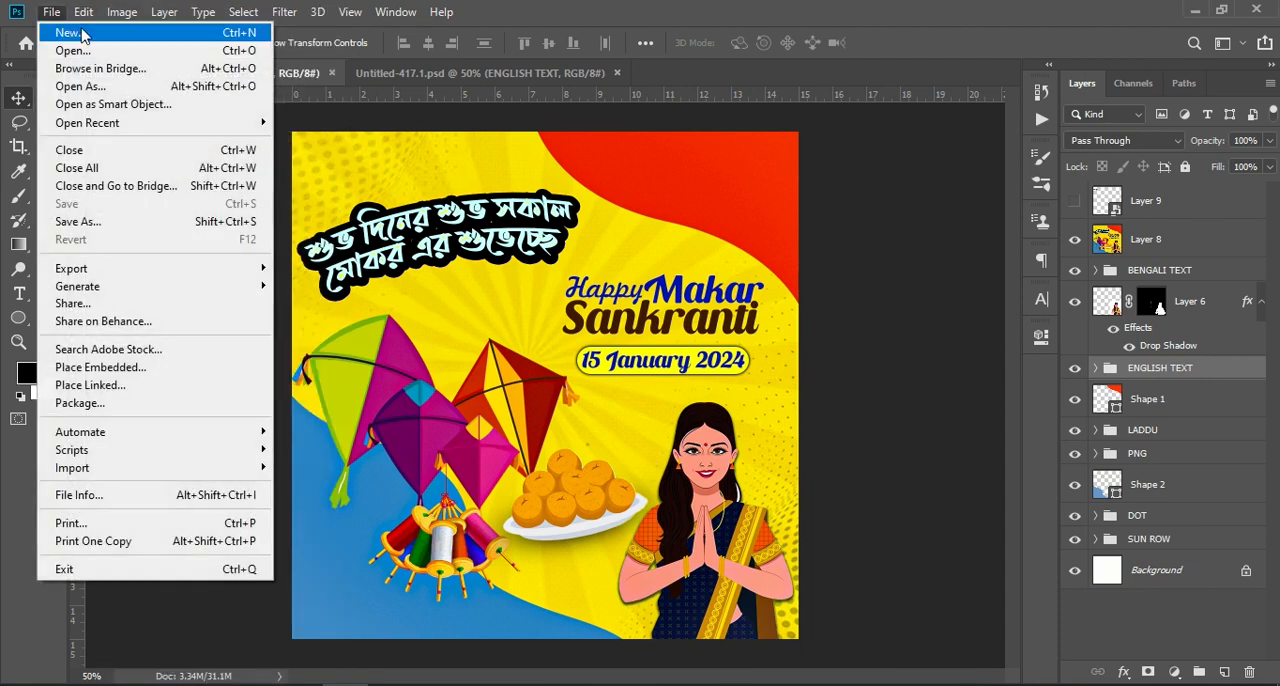
left_click(97, 35)
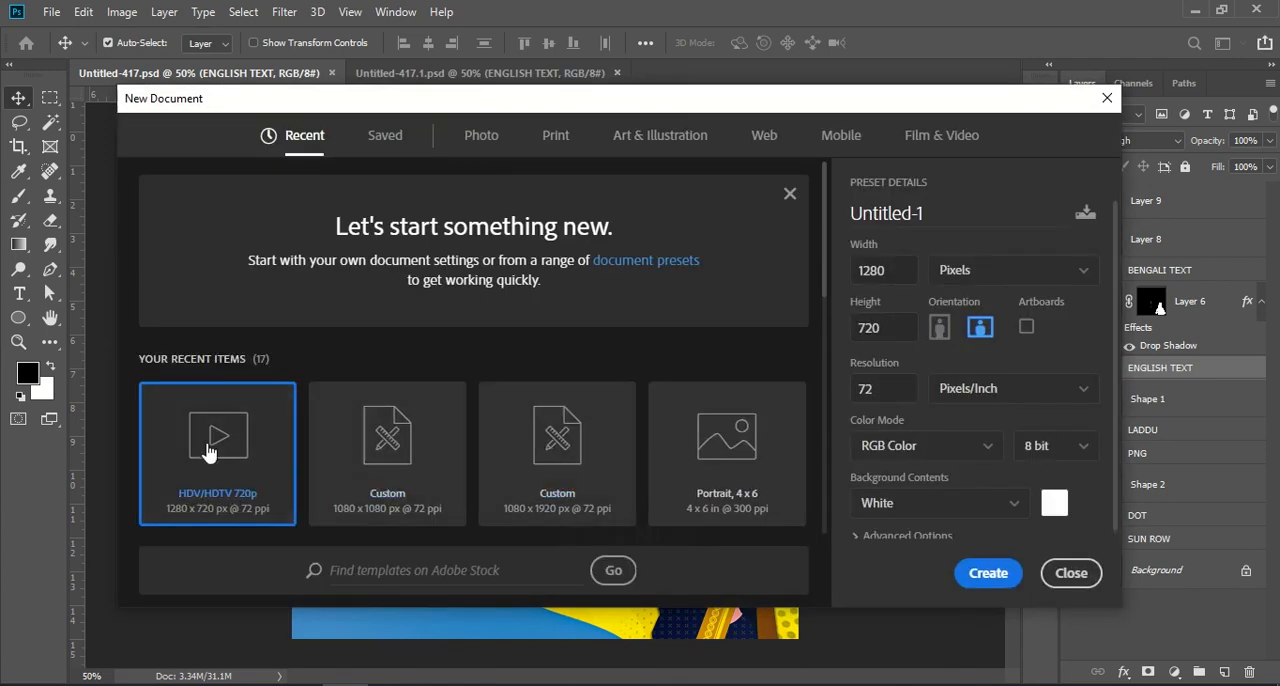
left_click(354, 472)
double_click(889, 276)
double_click(889, 327)
double_click(878, 390)
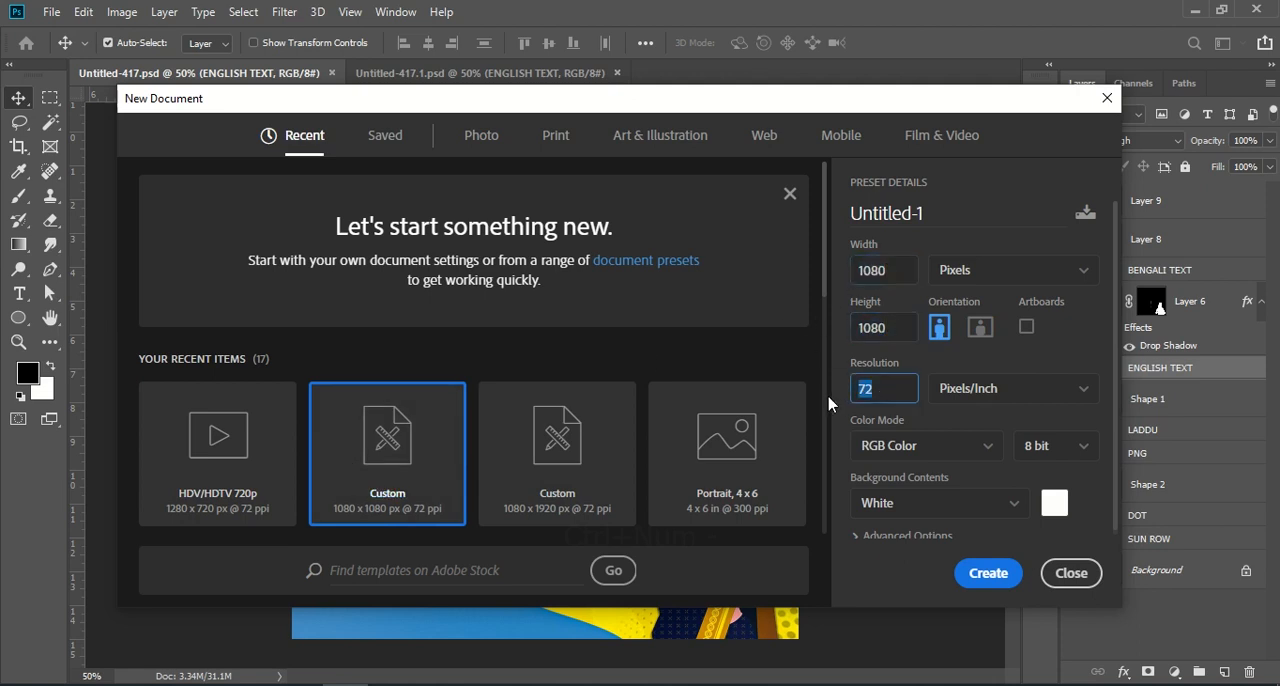
left_click(990, 575)
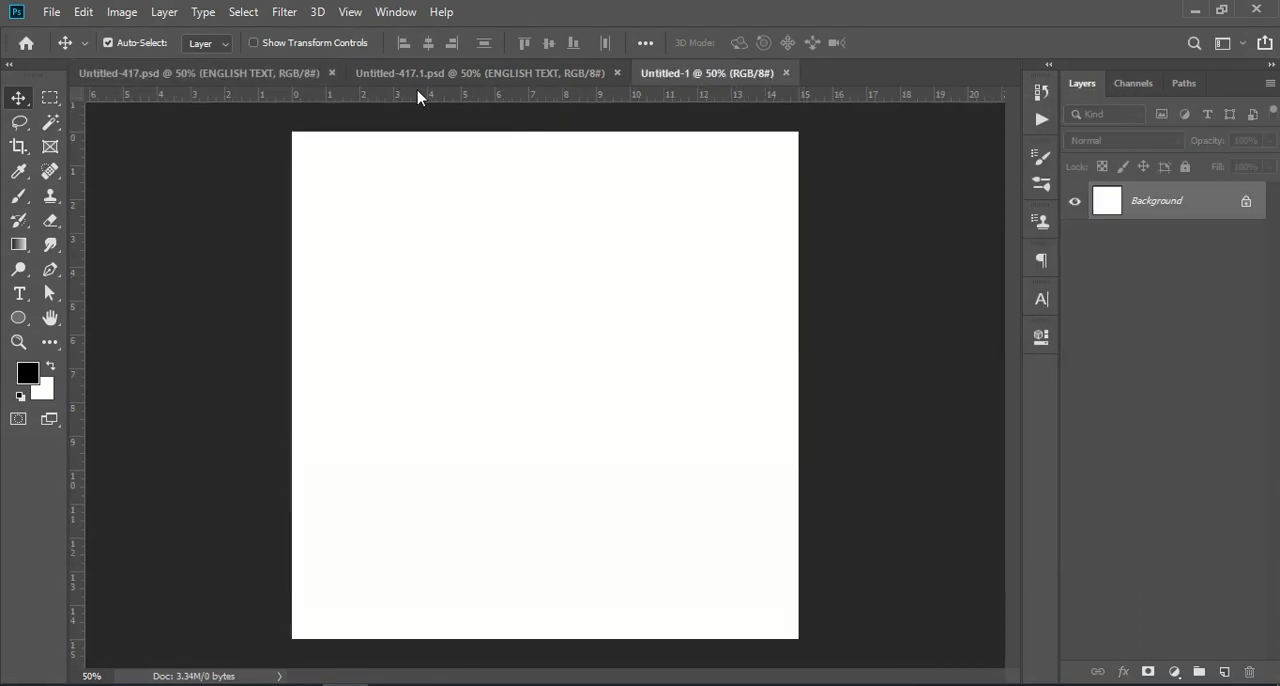
Step: Draw a black wavy shape across the new canvas's upper-right corner with the Pen tool and shift it slightly left
left_click(279, 75)
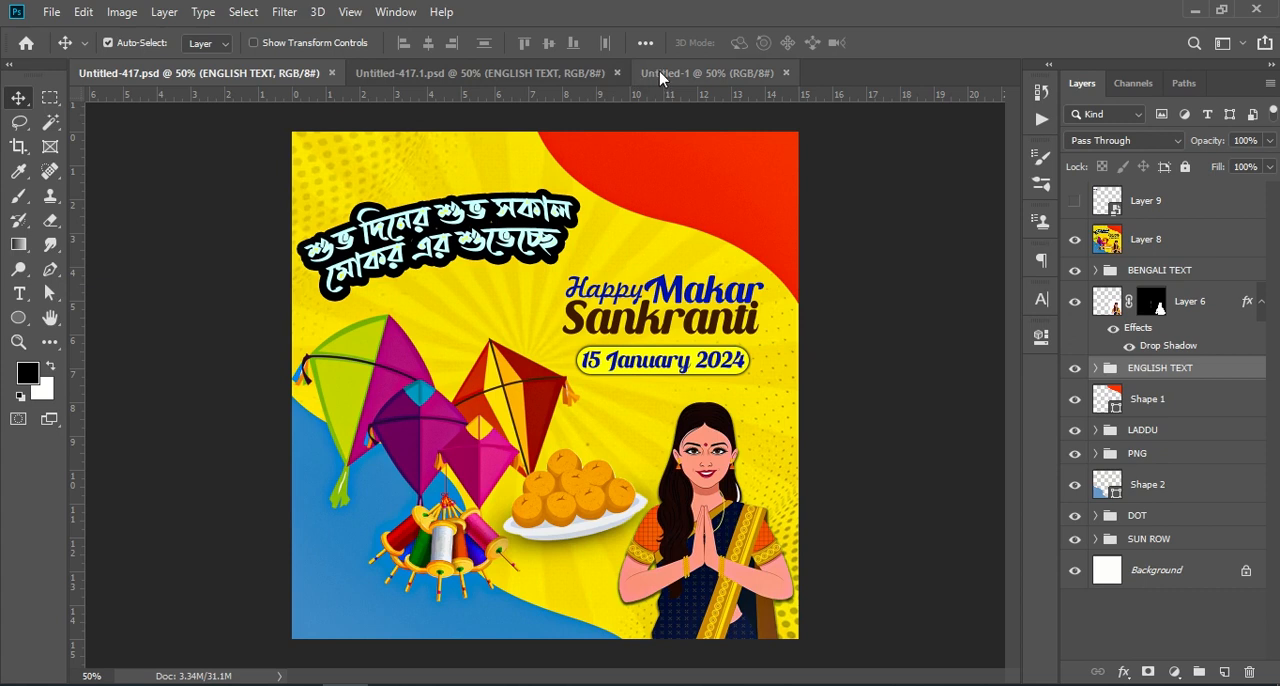
left_click(705, 73)
left_click_drag(50, 269, 135, 267)
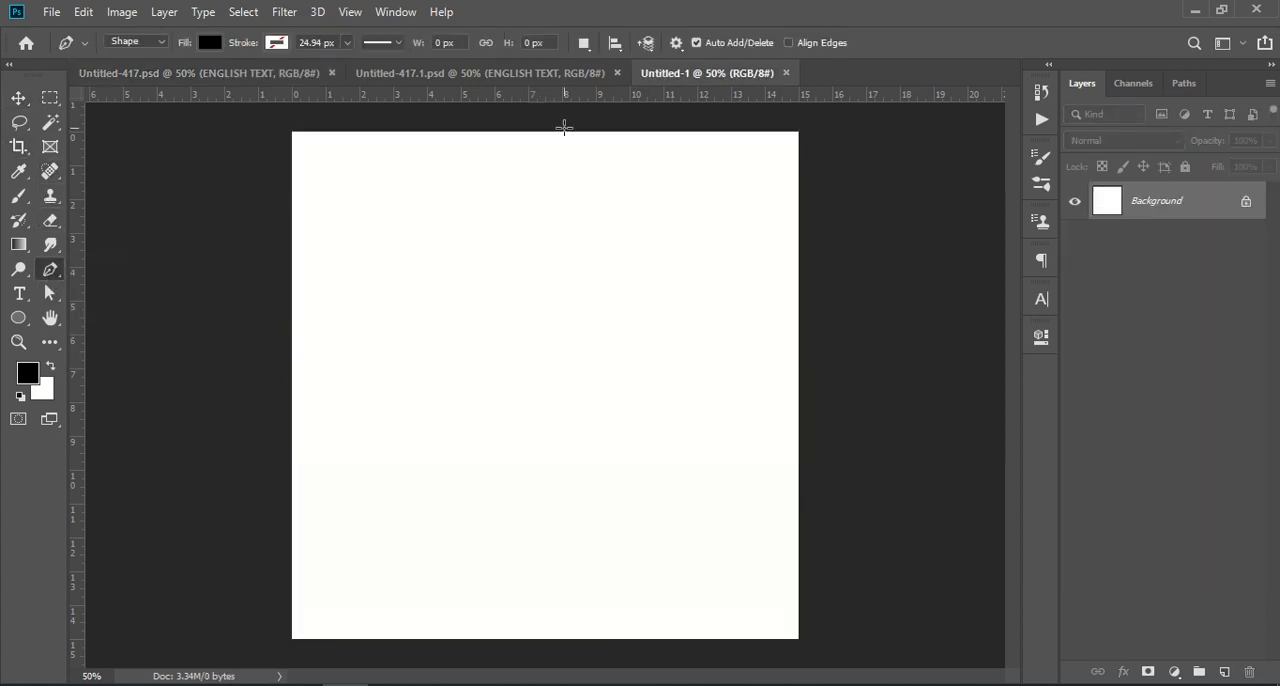
key("Caps_Lock")
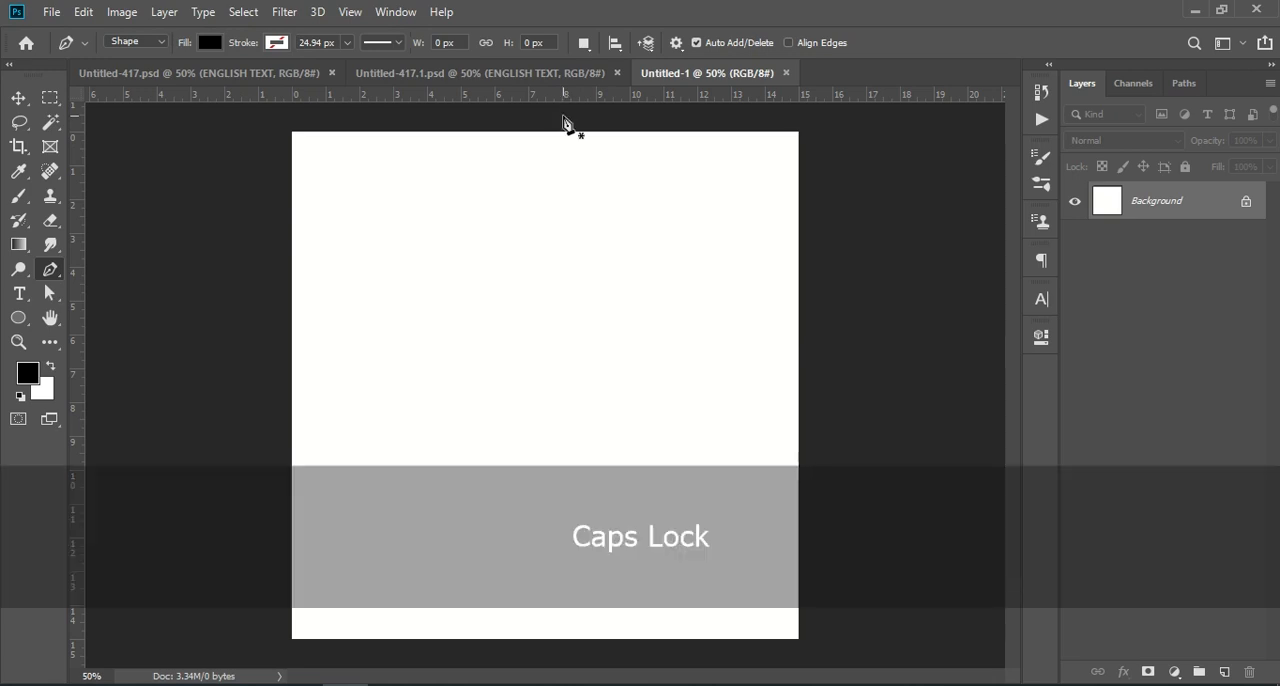
left_click(563, 118)
left_click_drag(687, 235, 803, 266)
mouse_move(849, 365)
left_mouse_down()
mouse_move(843, 393)
mouse_move(858, 345)
left_mouse_up()
left_click(875, 140)
left_click(565, 122)
left_click(18, 97)
left_click_drag(745, 163, 705, 172)
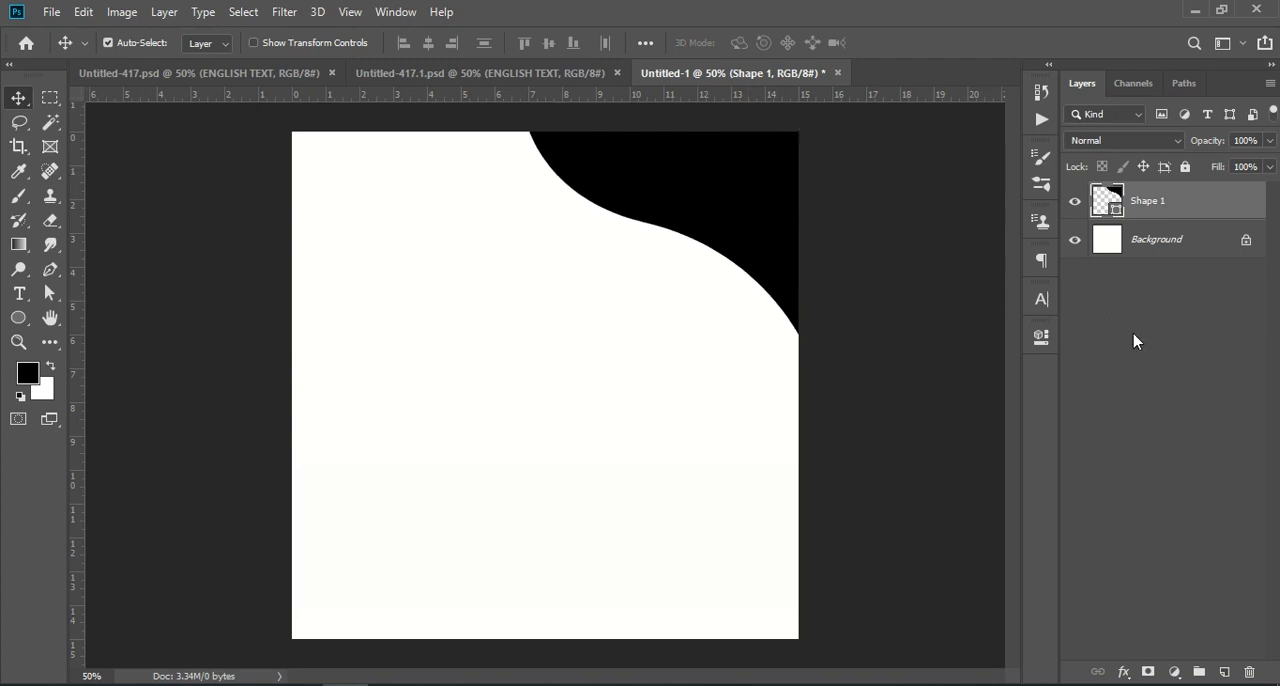
Step: Set the upper-right wavy shape's fill color to 9999cc
left_click(1133, 341)
double_click(1105, 197)
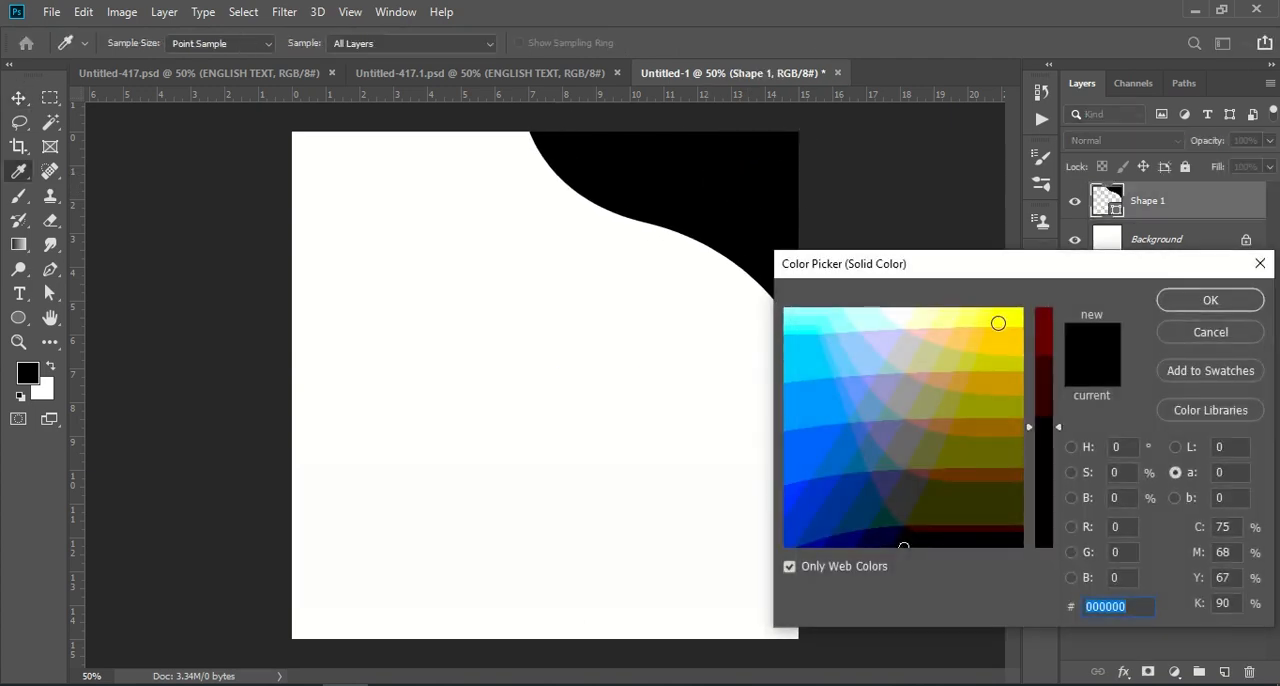
left_click_drag(914, 400, 883, 385)
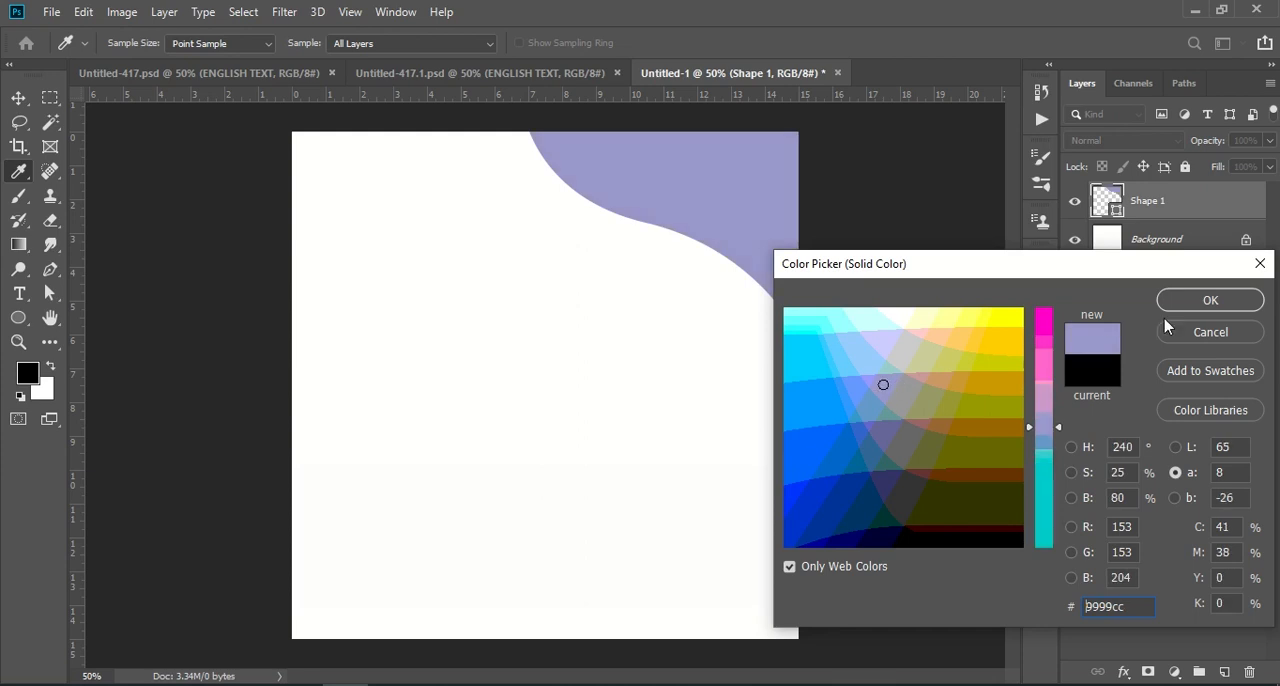
left_click(1211, 302)
key("v")
left_click(1146, 369)
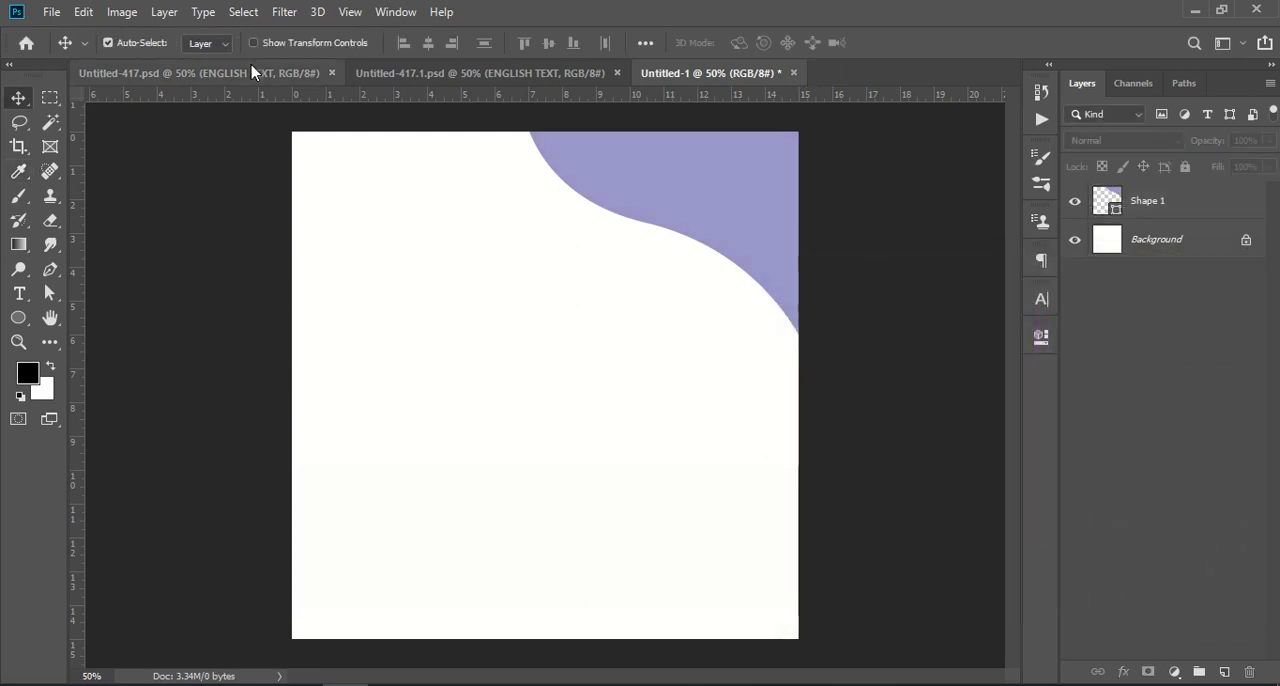
Step: Try to draw a black wavy shape across the canvas's lower-left corner with the Pen tool
left_click(52, 280)
left_click(260, 386)
left_click_drag(375, 501, 481, 543)
left_click(472, 604)
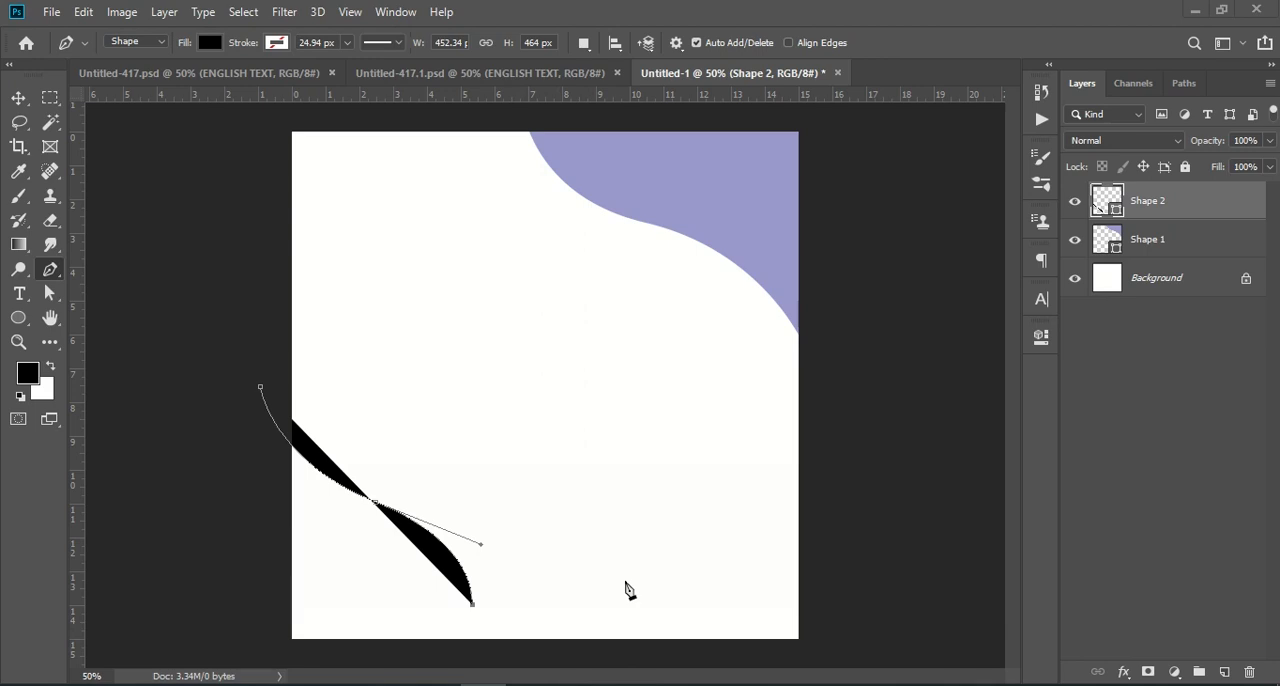
key("ctrl+KP_Subtract")
left_click_drag(597, 655, 705, 669)
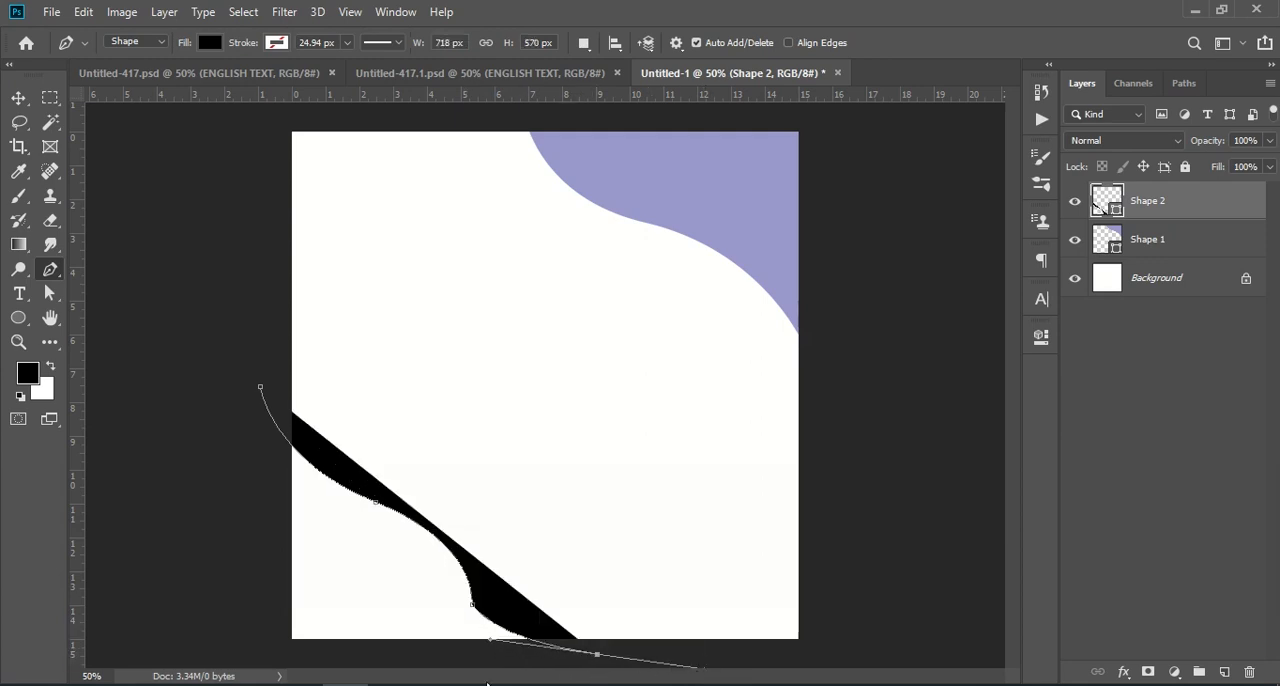
left_click(242, 648)
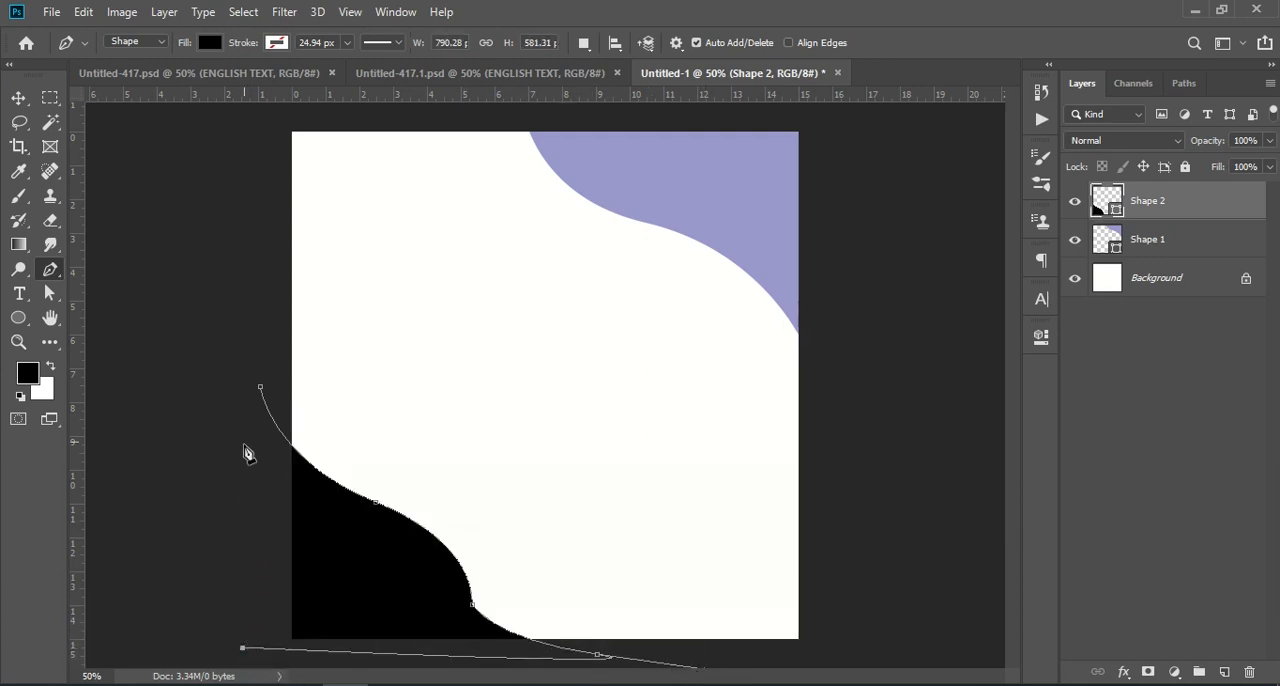
left_click(259, 397)
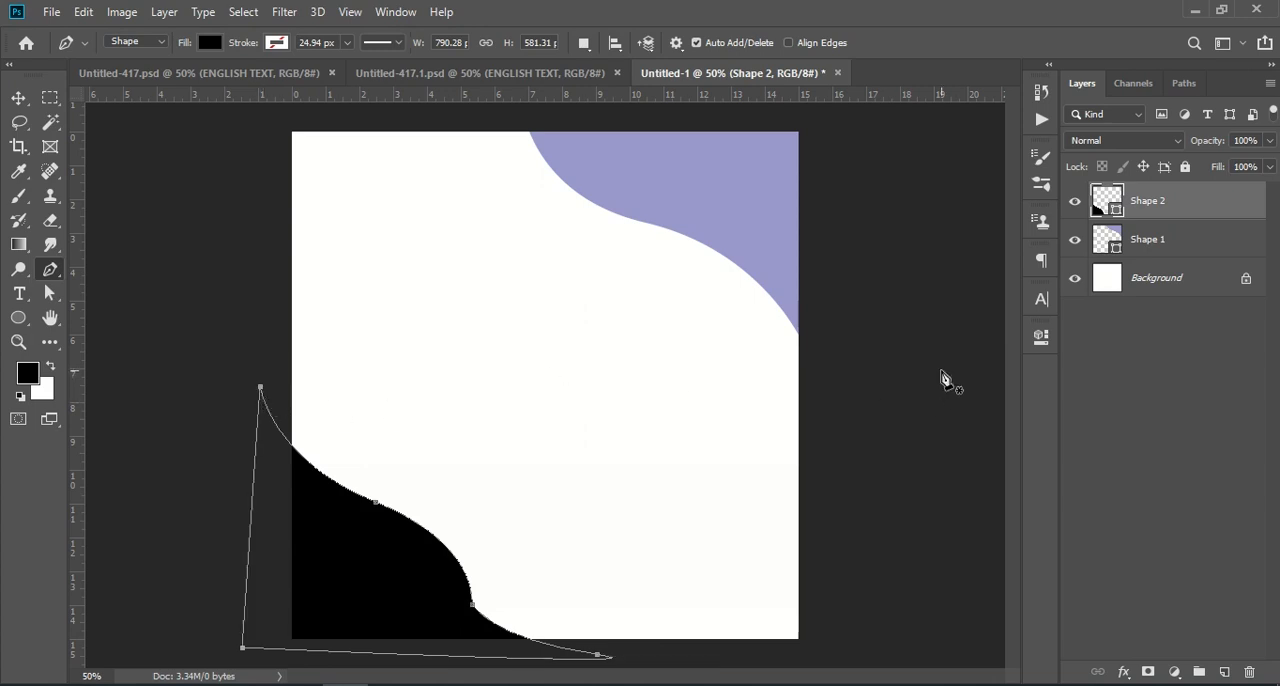
Step: Undo the drawing of the lower-left wavy shape point by point and deselect its layer
key("ctrl")
key("ctrl+KP_Subtract")
key("ctrl+KP_Subtract")
key("ctrl+z")
key("ctrl+z")
key("ctrl+z")
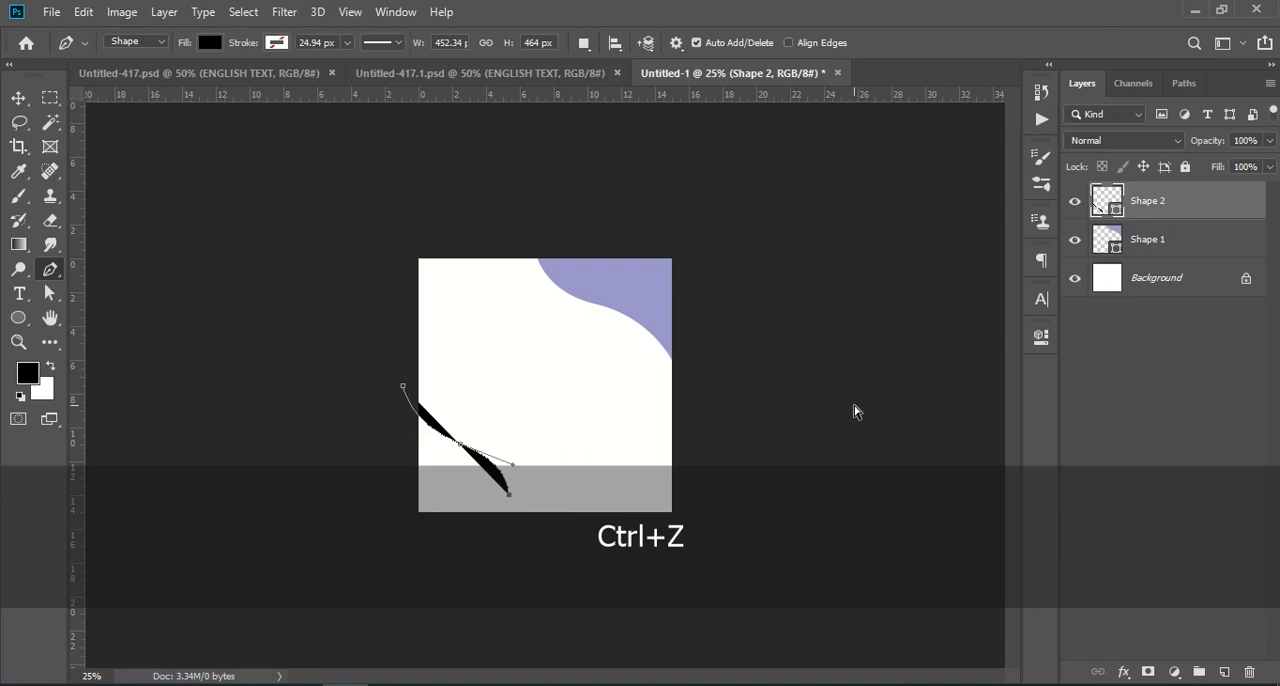
key("v")
key("ctrl+z")
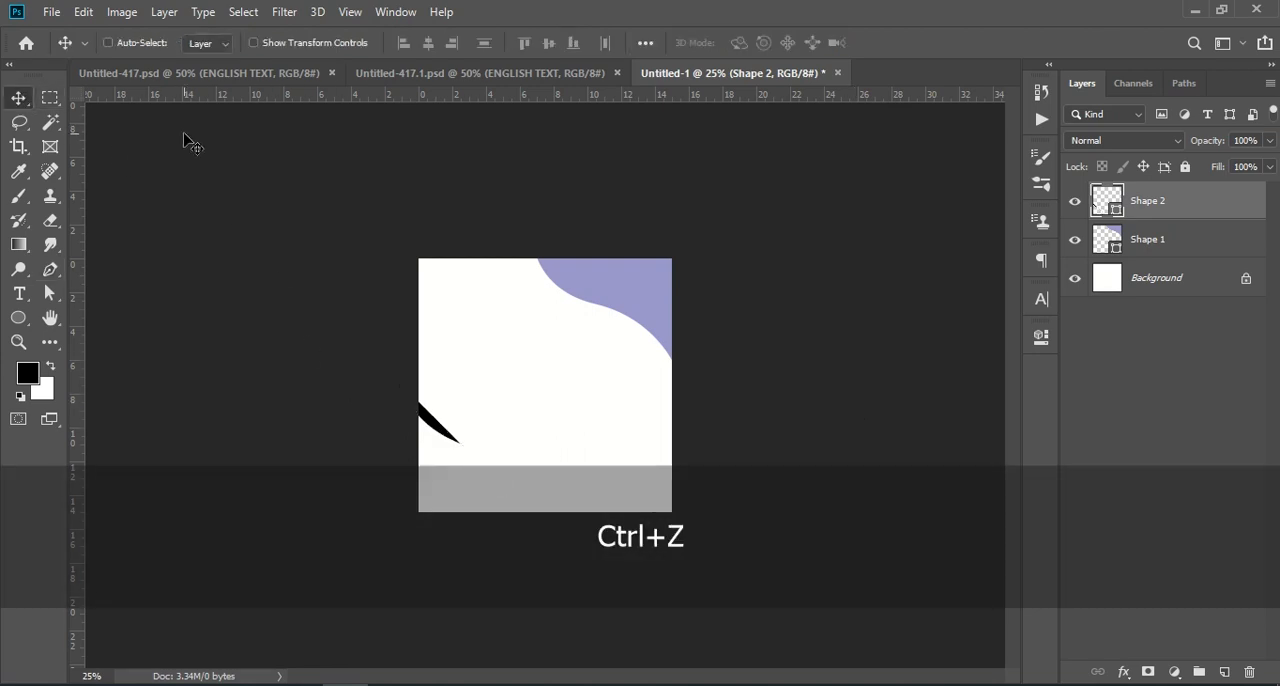
key("ctrl+z")
left_click(468, 464, "ctrl")
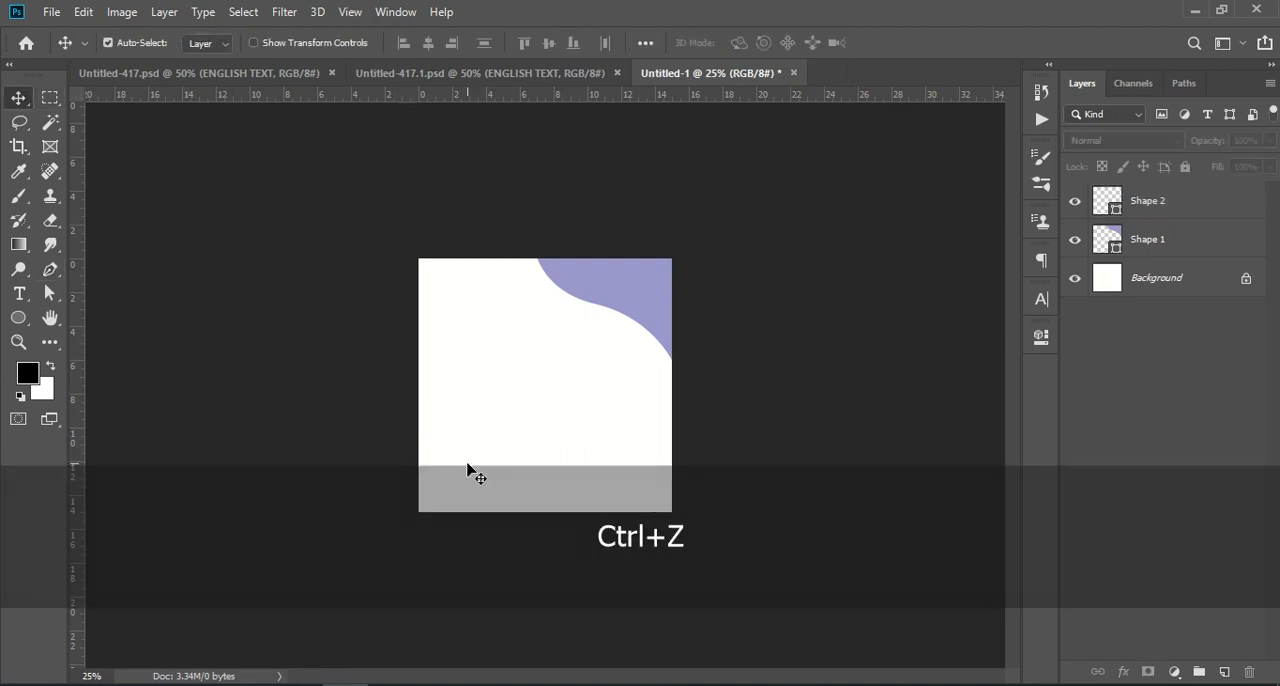
Step: Try another wavy Pen tool shape starting beyond the canvas's left edge and delete its layer
key("p")
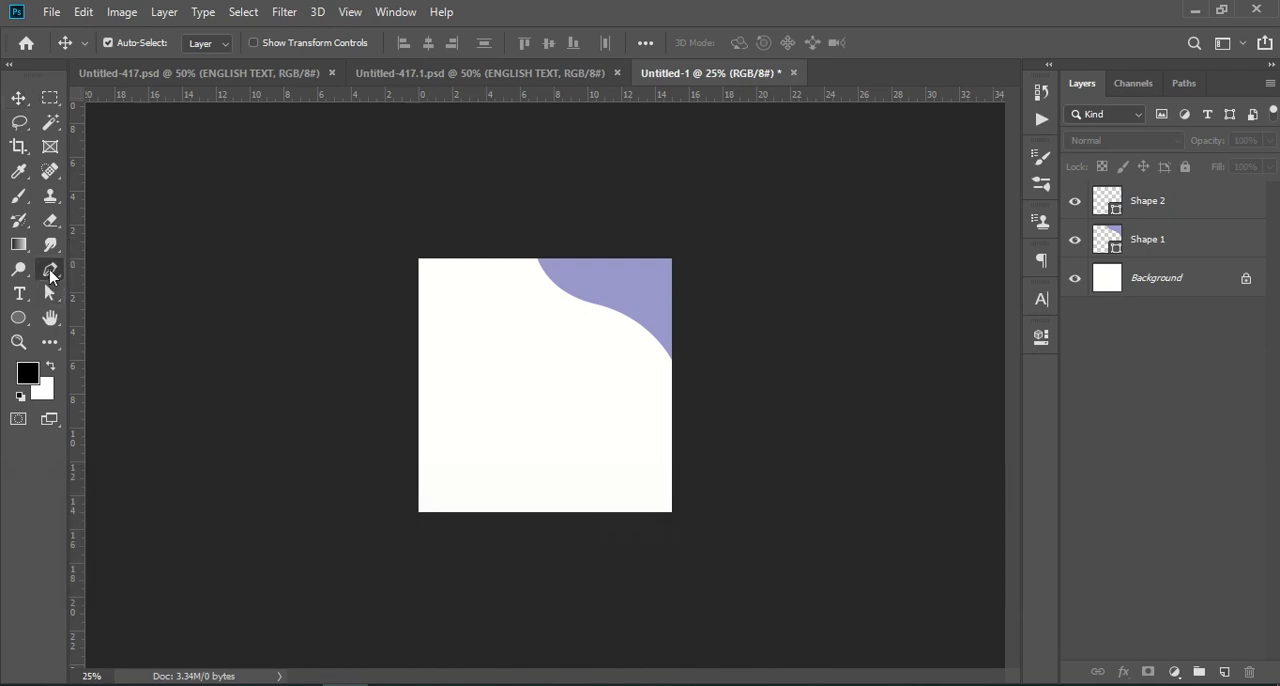
left_click(389, 381)
left_click_drag(474, 461, 548, 478)
left_click(532, 513)
left_click_drag(648, 549, 655, 552)
key("ctrl+z")
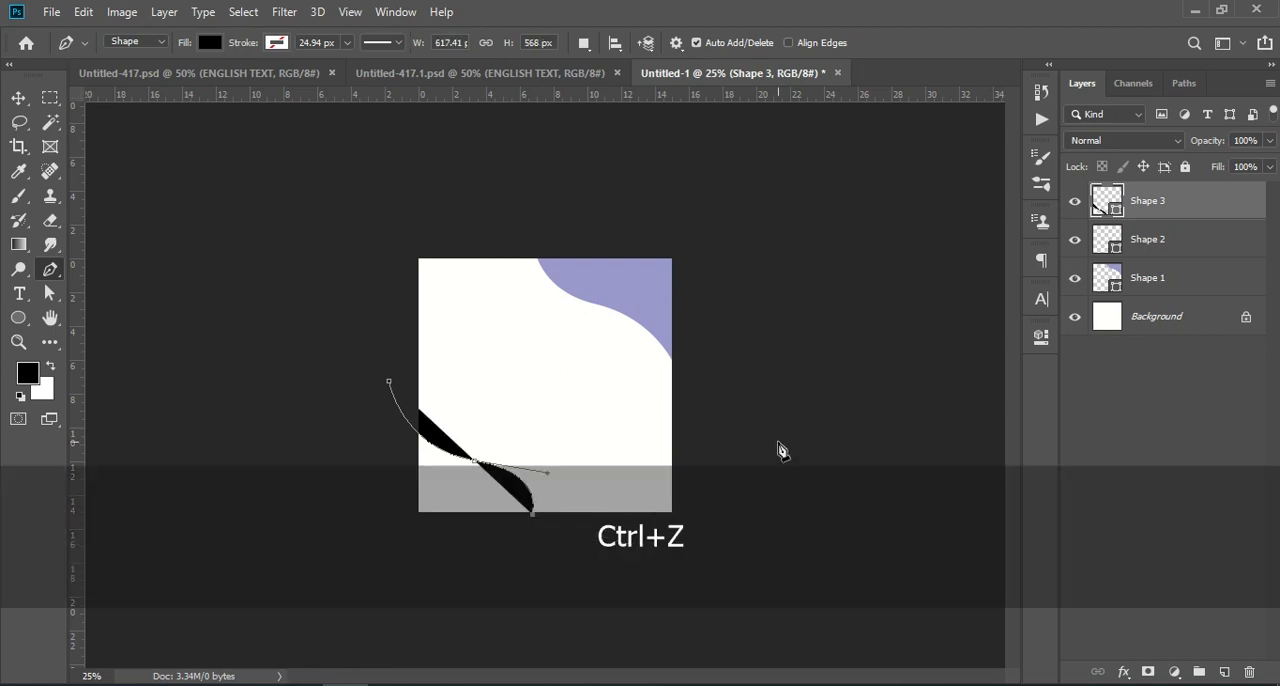
left_click(778, 442)
left_click(389, 381)
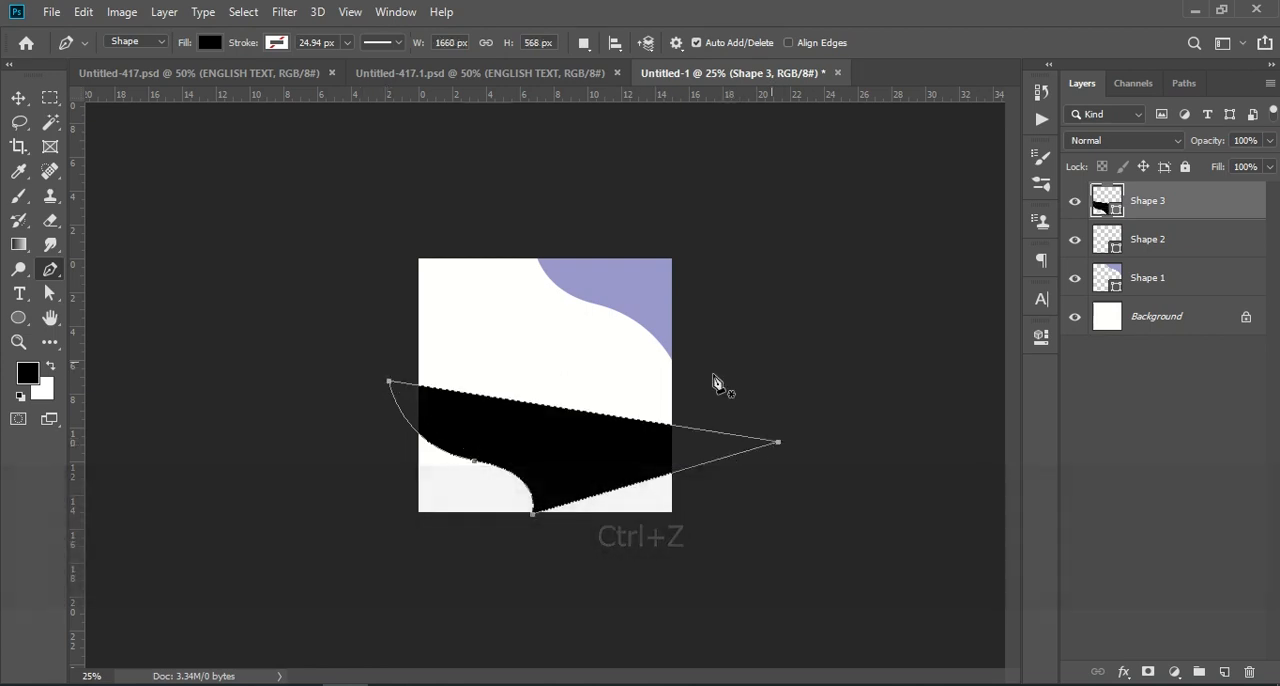
left_click(1249, 672)
Step: Draw a closed black shape with a double-wave edge over the canvas's lower-left corner using the Pen tool
left_click(394, 355)
left_click_drag(451, 394, 502, 409)
left_click(495, 448)
left_click_drag(556, 482, 620, 503)
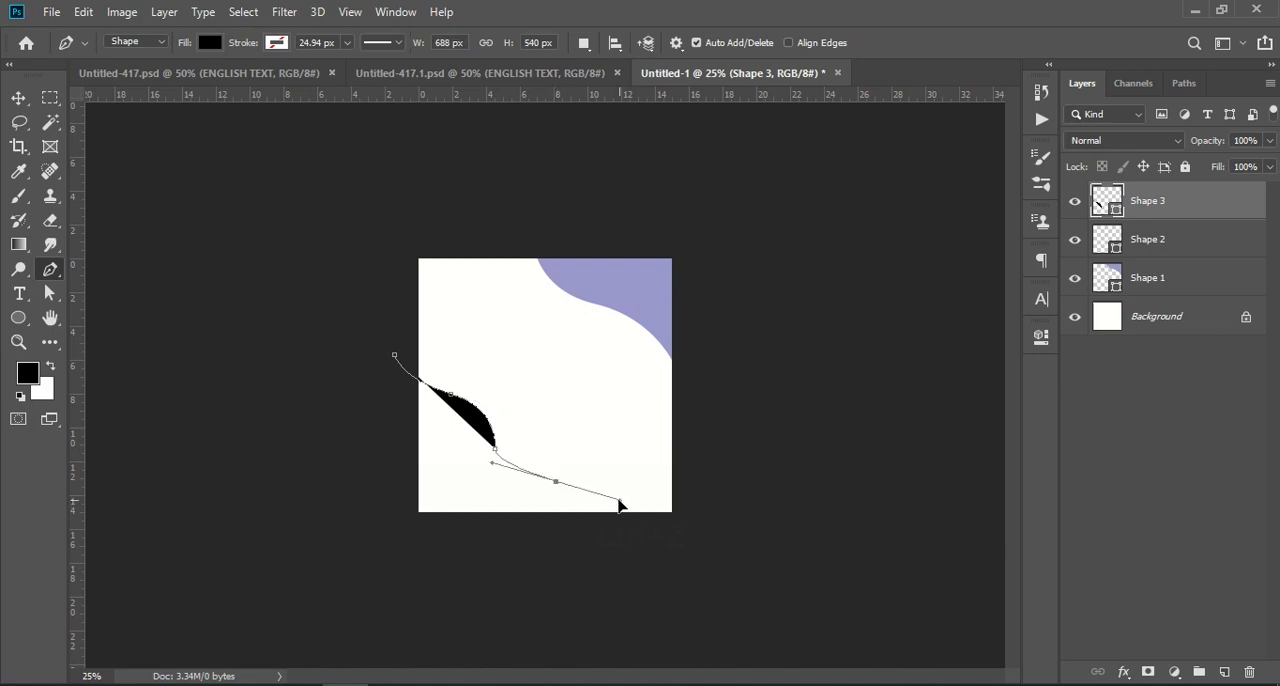
key("ctrl+z")
key("ctrl+z")
left_click_drag(529, 463, 578, 483)
left_click(584, 527)
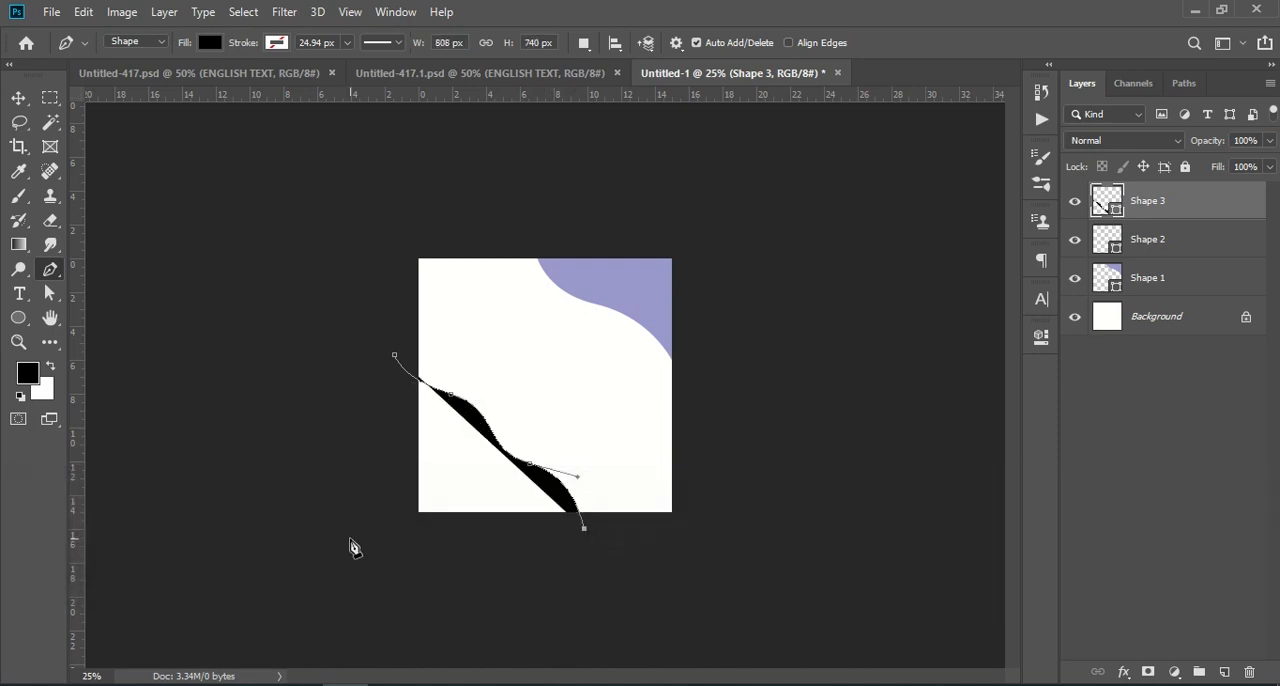
left_click_drag(349, 537, 347, 521)
left_click(394, 356)
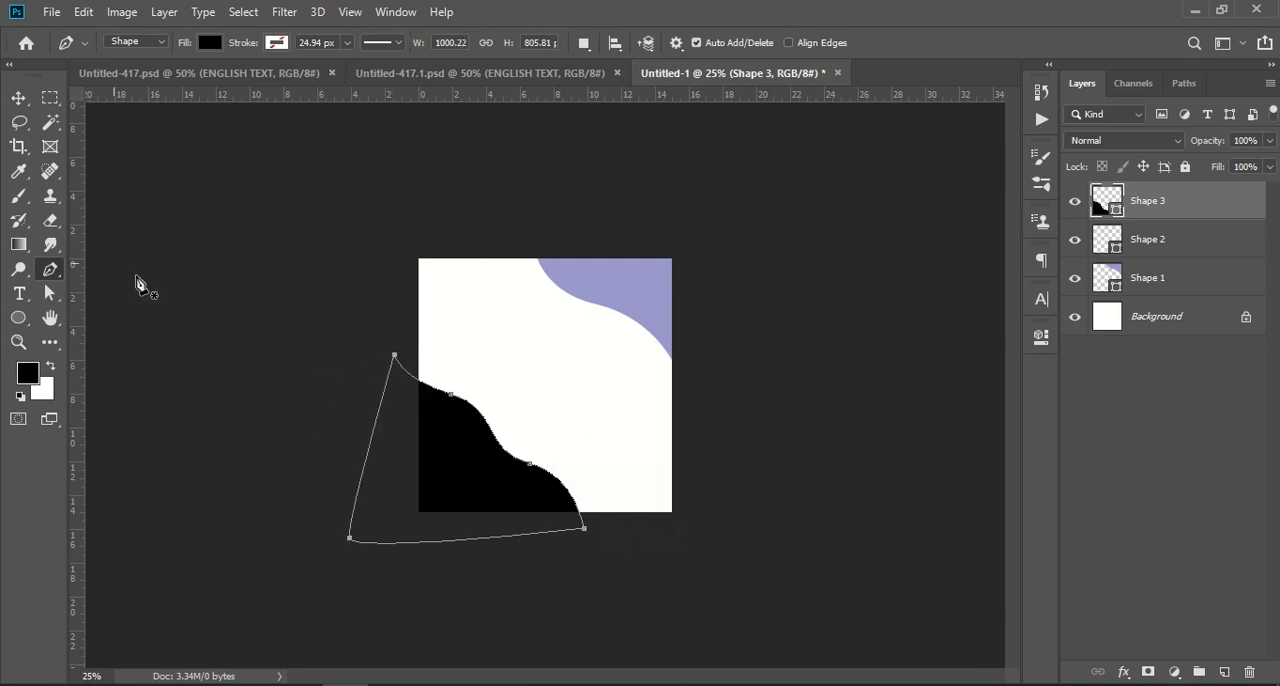
Step: Move the lower-left black shape down and adjust it with Free Transform to fit the corner
left_click(18, 98)
left_click_drag(486, 458, 481, 484)
key("ctrl")
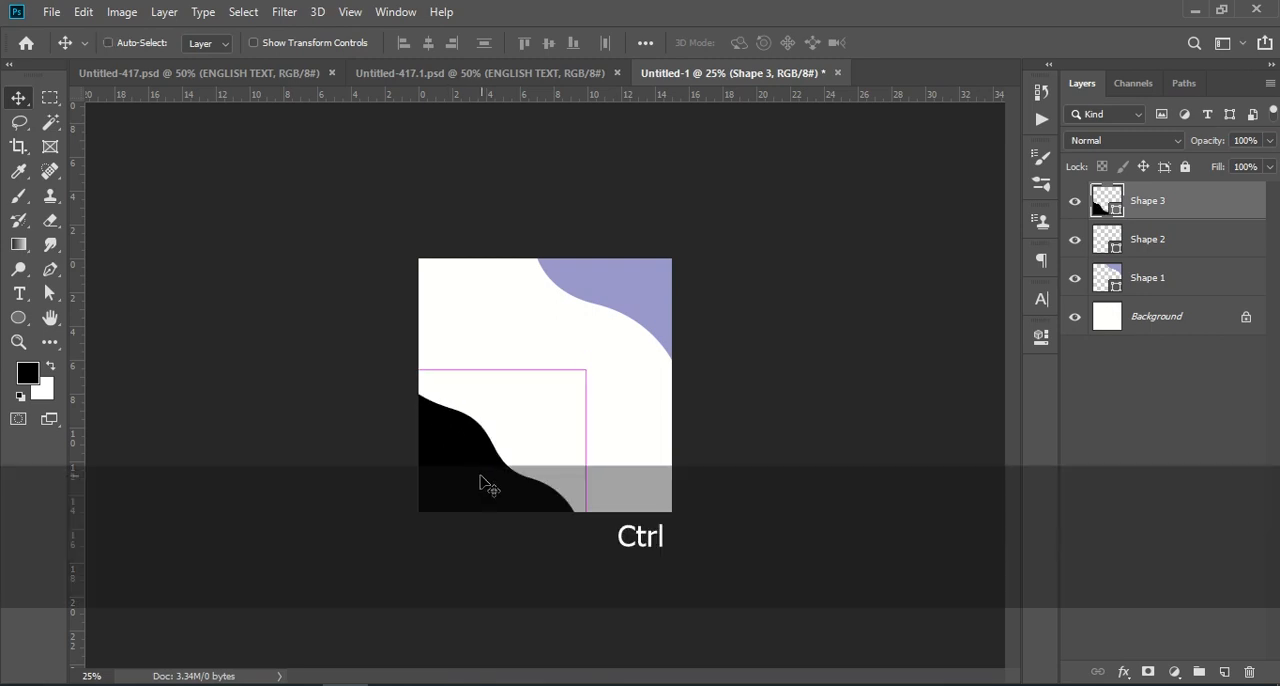
key("ctrl+t")
left_click_drag(464, 555, 503, 515)
left_click(1143, 477)
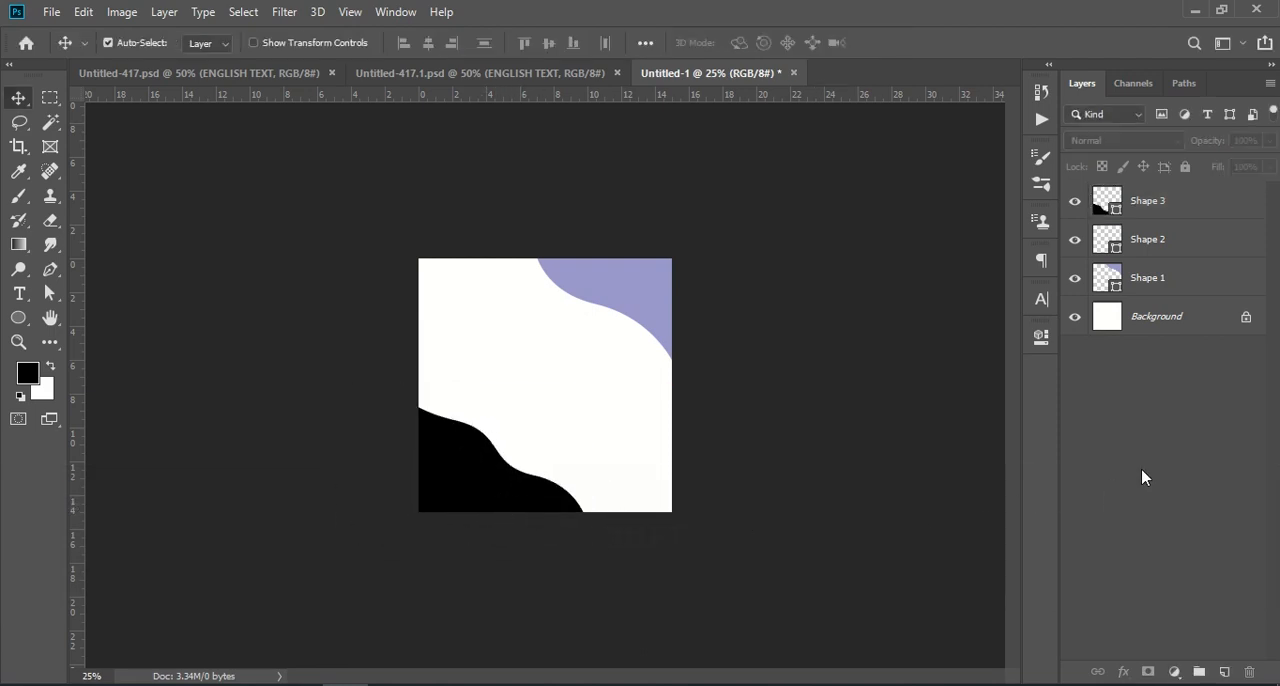
Step: Try several fill colors on the lower-left shape on layer Shape 3 and apply 999933
left_click(1109, 204)
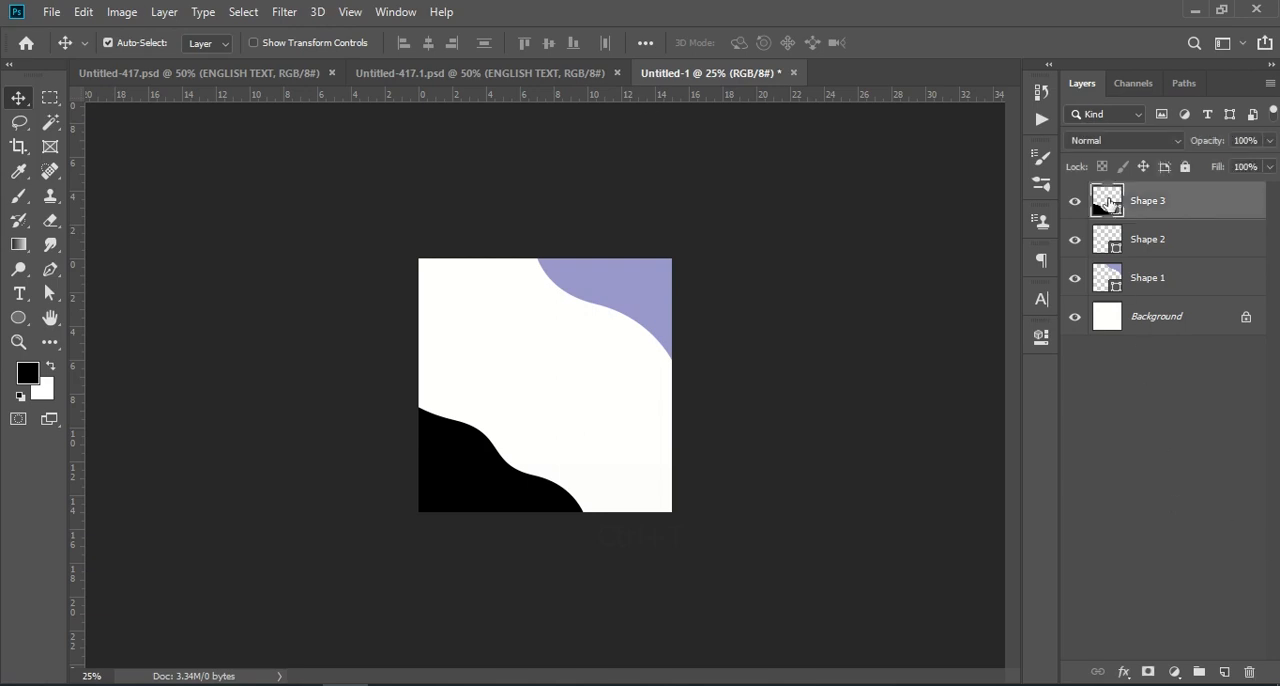
double_click(1109, 204)
left_click(997, 380)
left_click(999, 429)
left_click(1015, 460)
left_click(1013, 481)
left_click(968, 449)
left_click(914, 464)
left_click(892, 465)
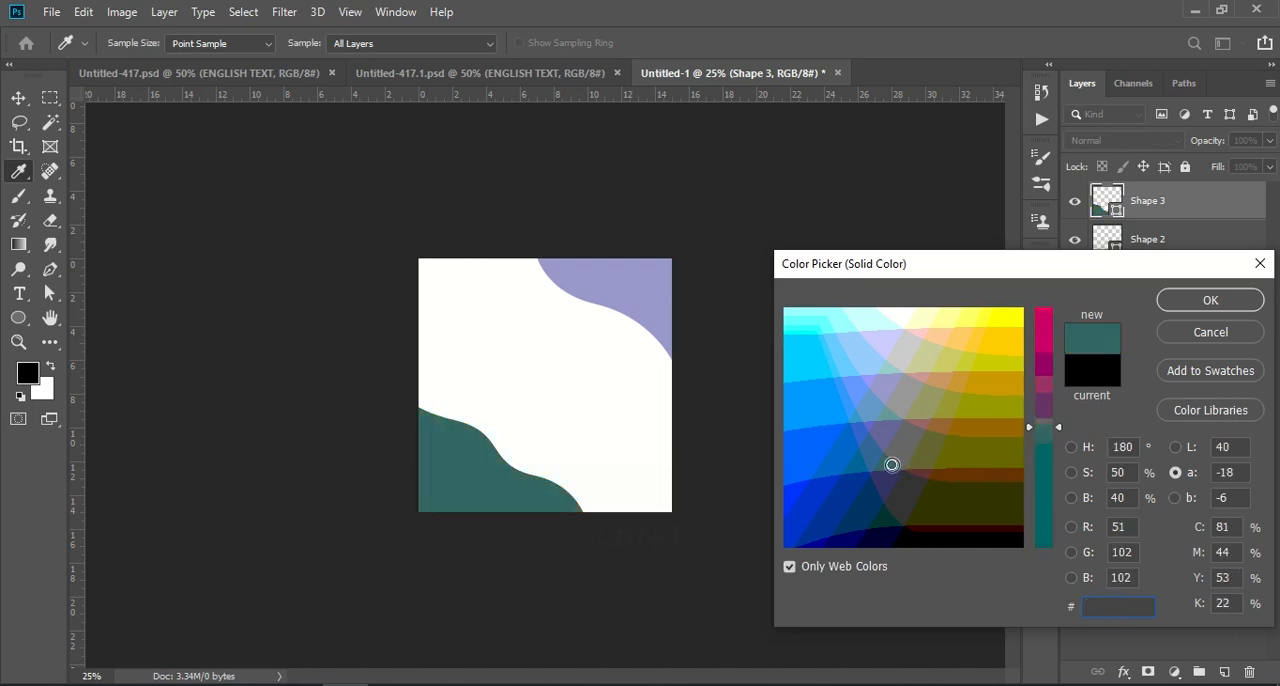
left_click(887, 480)
left_click(880, 515)
left_click(889, 524)
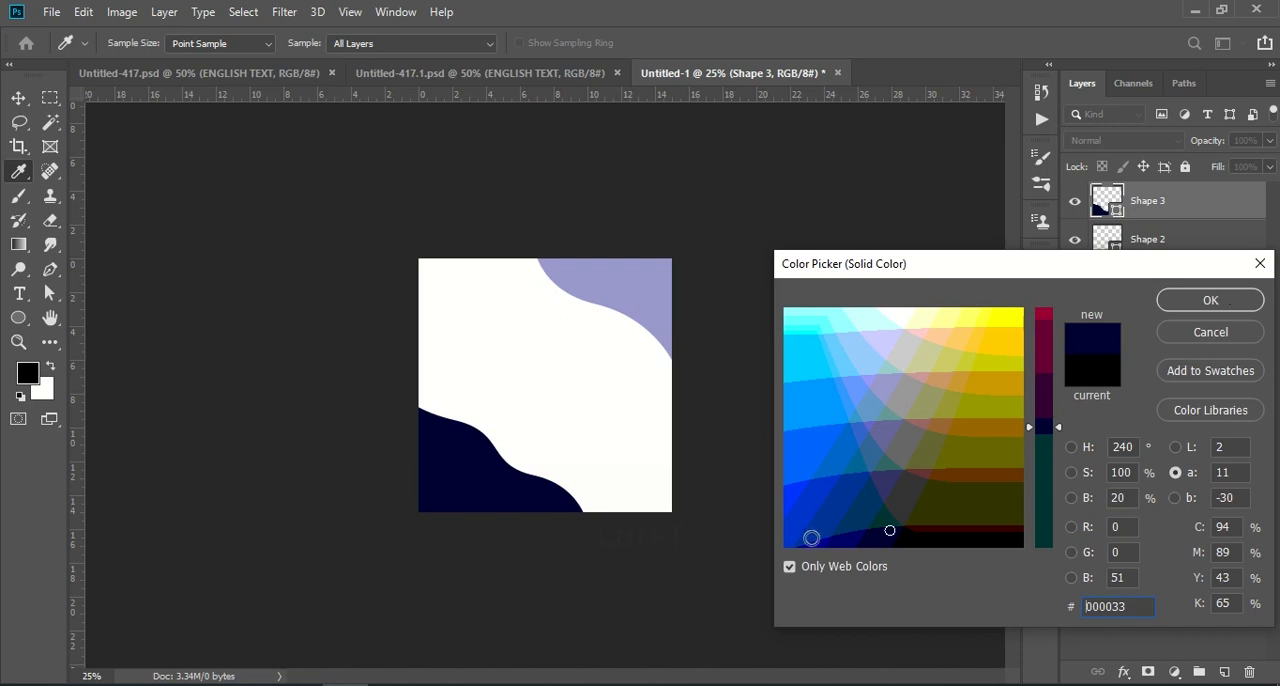
mouse_move(811, 538)
left_mouse_down()
mouse_move(797, 400)
mouse_move(885, 396)
mouse_move(940, 413)
left_mouse_up()
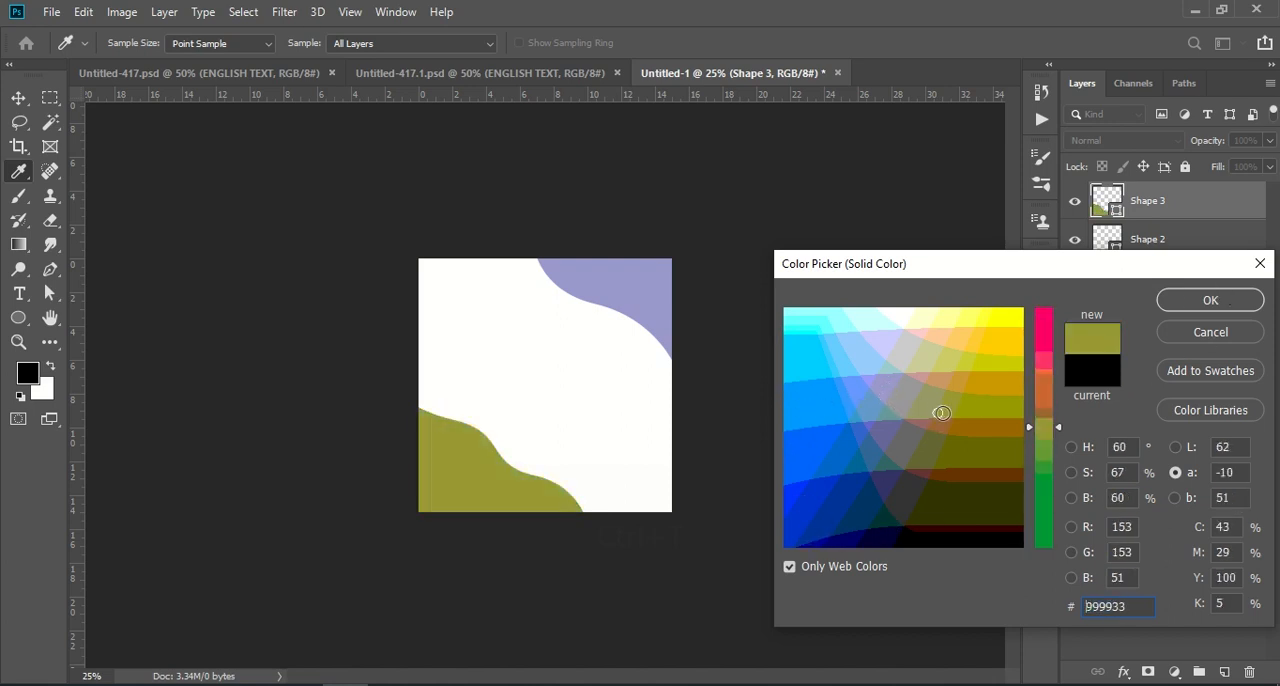
left_click(1205, 301)
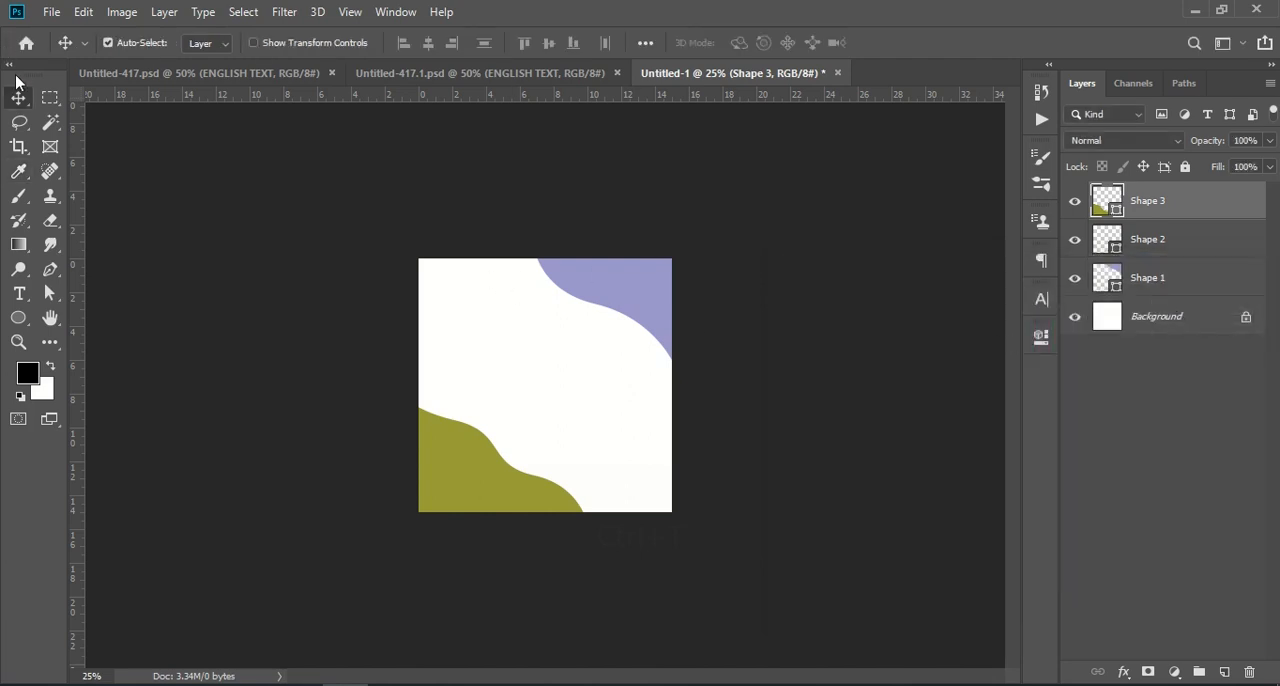
key("ctrl+KP_Add")
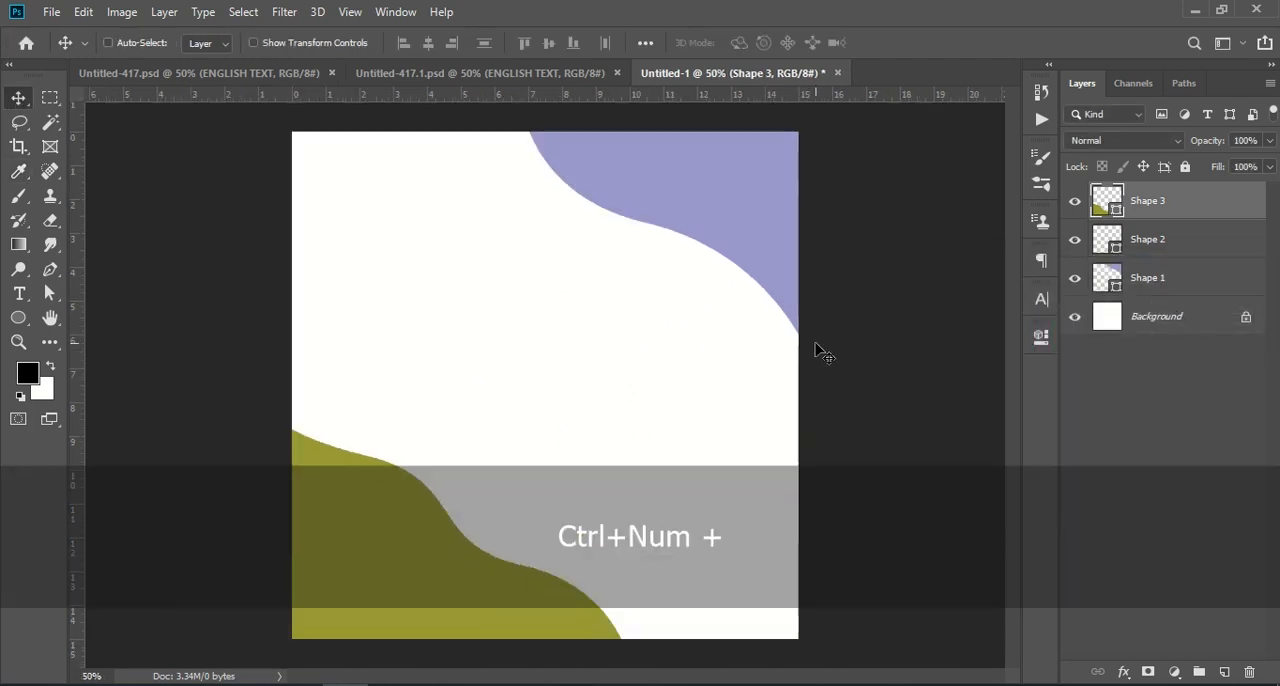
Step: Copy the ENGLISH TEXT group from Untitled-417.psd into Untitled-1 and place it below the upper-right wavy shape, fully inside the canvas
left_click(230, 77)
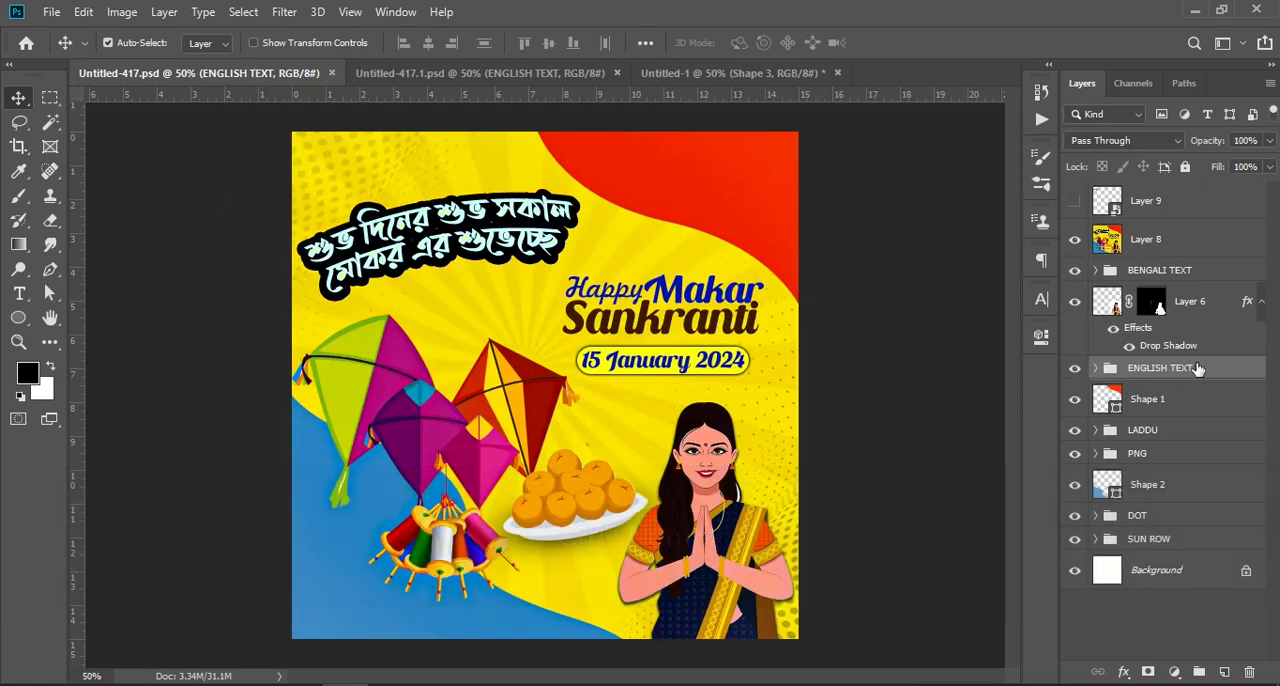
left_click_drag(1226, 368, 715, 374)
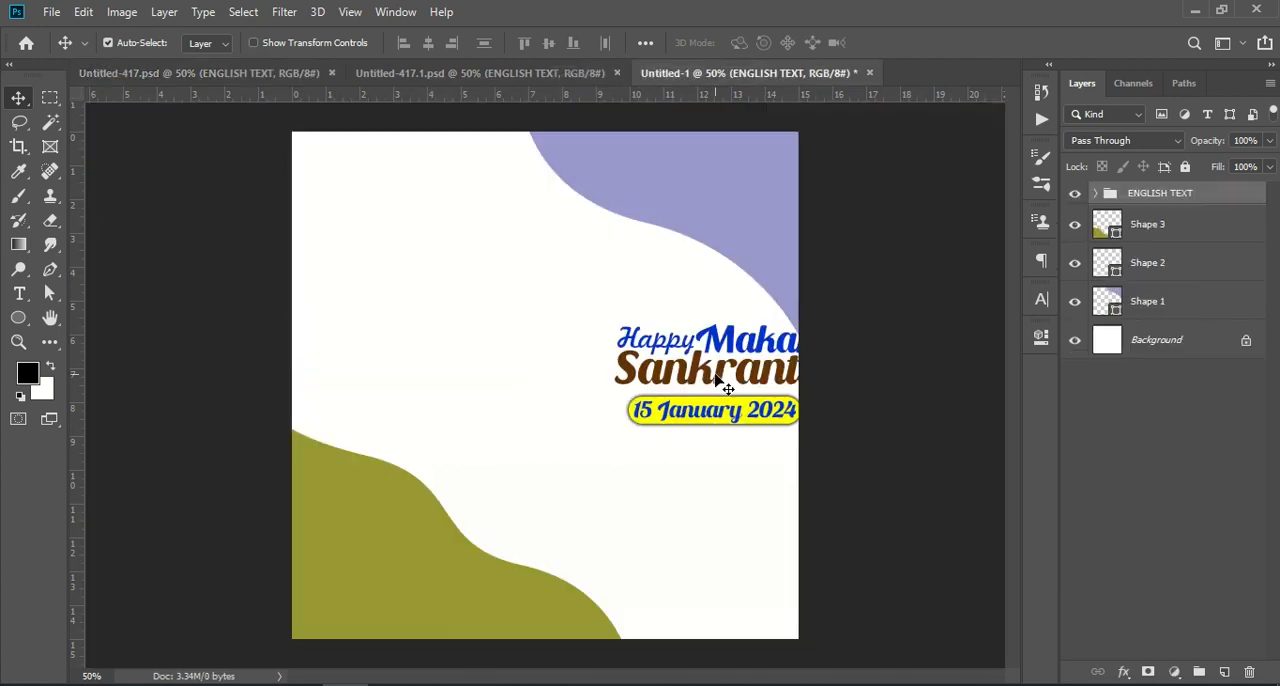
key("ctrl+t")
left_click_drag(758, 343, 709, 322)
key("Return")
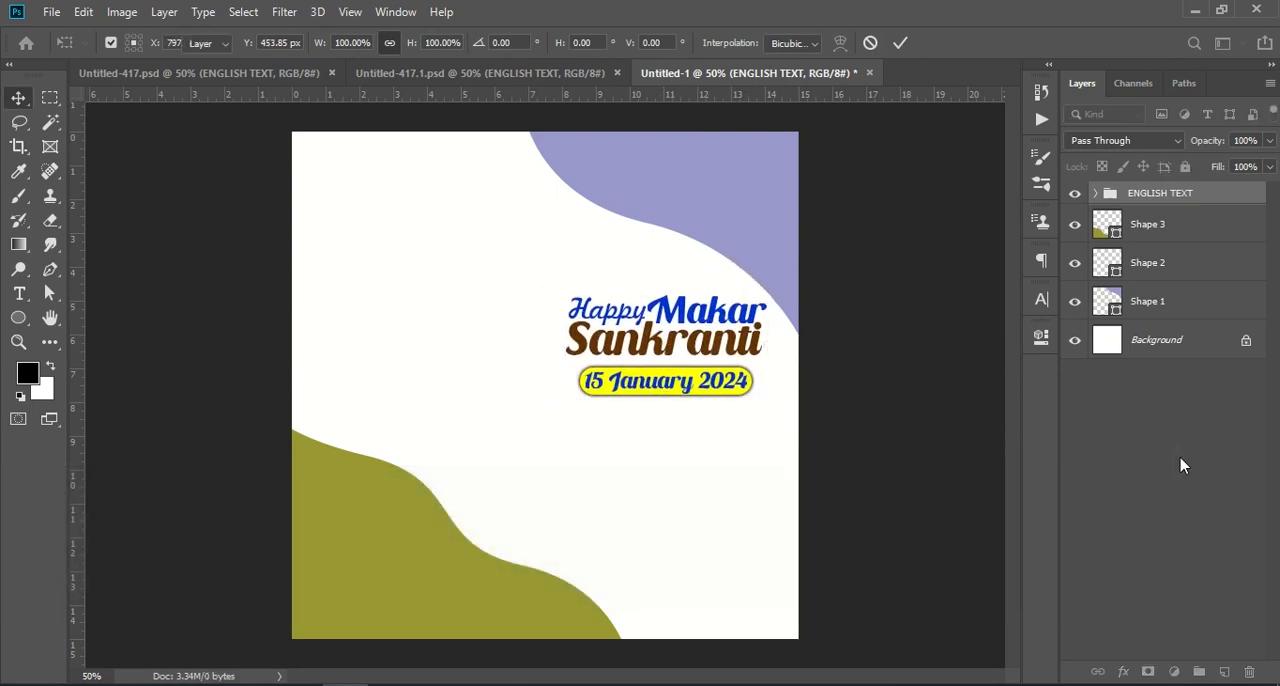
left_click(1180, 463)
Step: Copy the BENGALI TEXT group from Untitled-417.psd into Untitled-1 and position it in the upper-left area above the English title
left_click(238, 73)
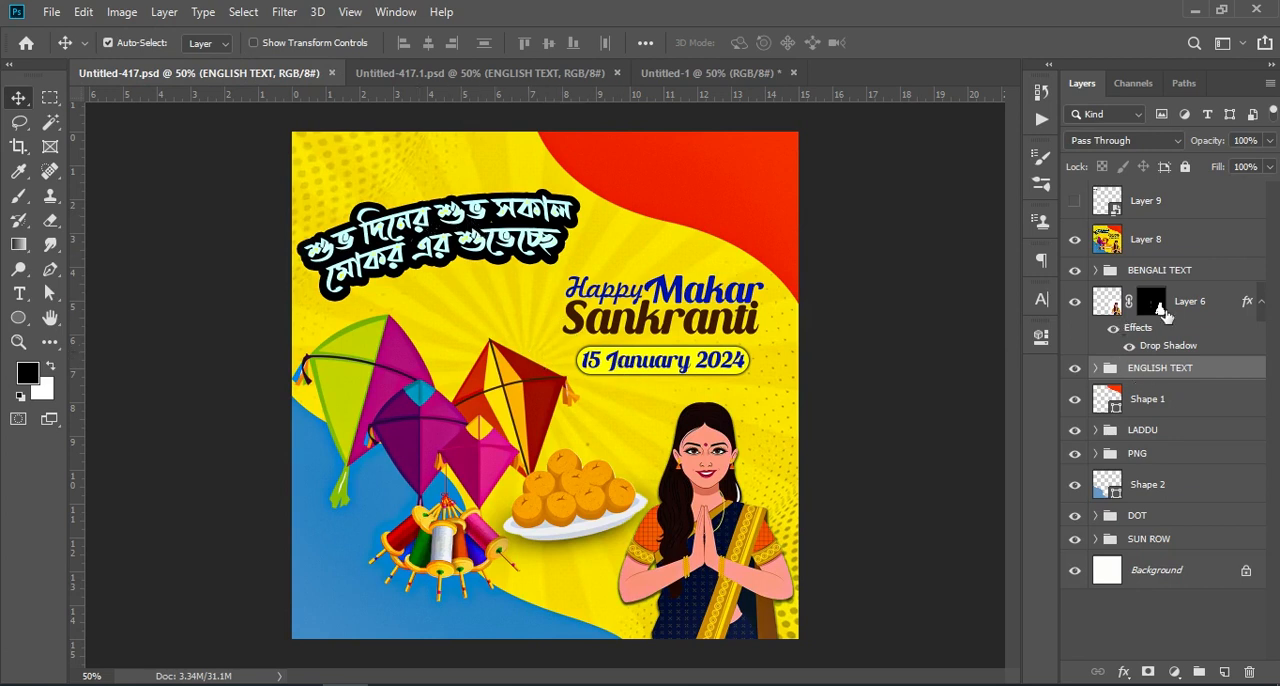
left_click_drag(1175, 278, 533, 278)
key("ctrl")
left_click_drag(545, 272, 514, 260)
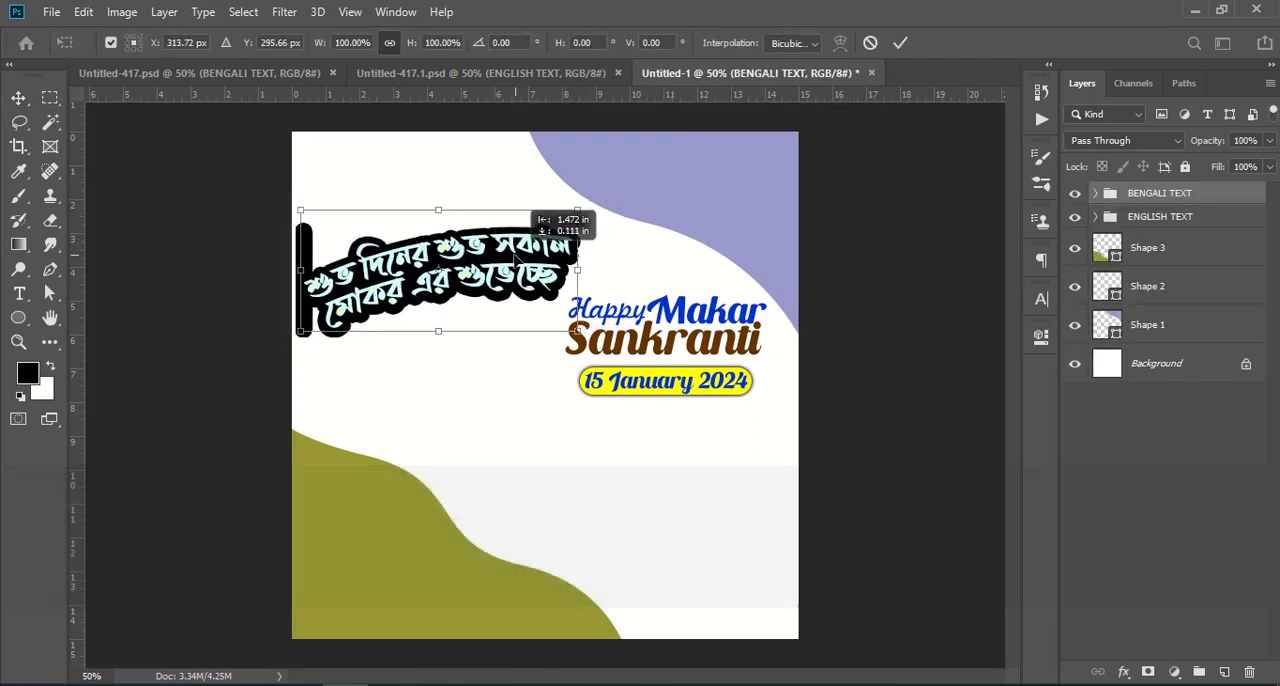
left_click(900, 43)
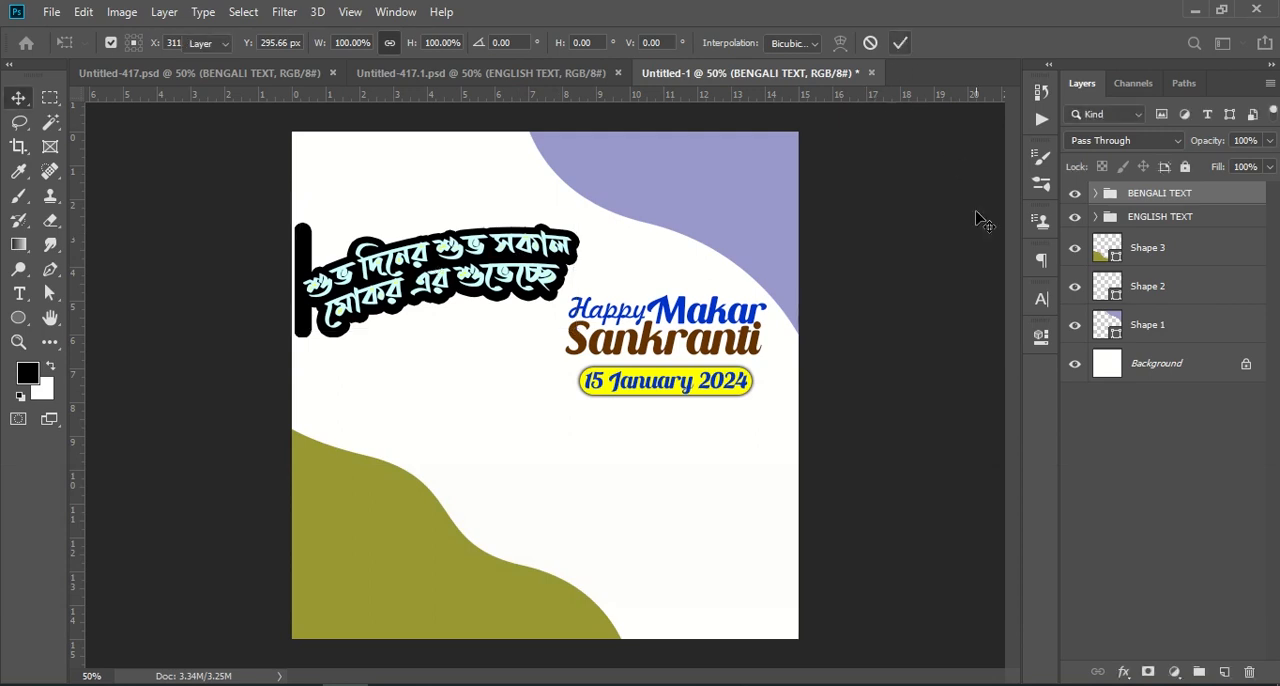
left_click(1183, 517)
left_click_drag(430, 266, 436, 252)
left_click(1151, 555)
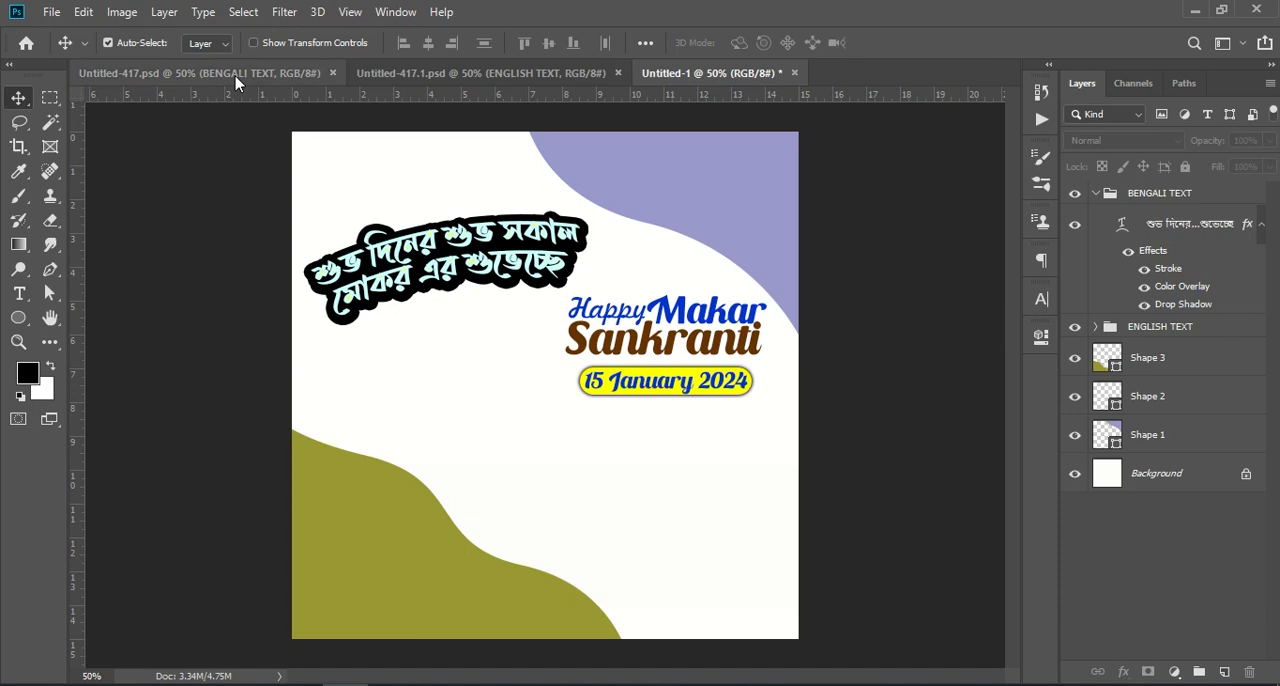
Step: Copy the PNG group with the kites and thread spools from Untitled-417.psd into Untitled-1, undoing a trial move of the kites alone
left_click(295, 73)
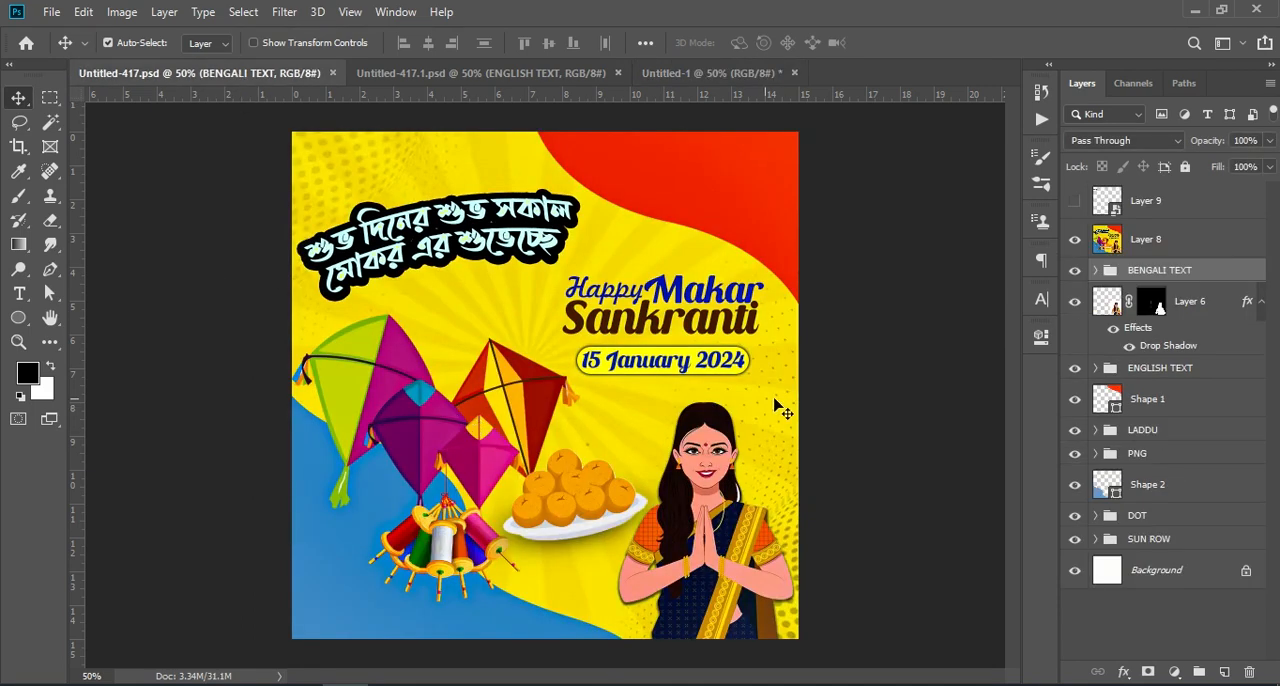
left_click(1160, 452)
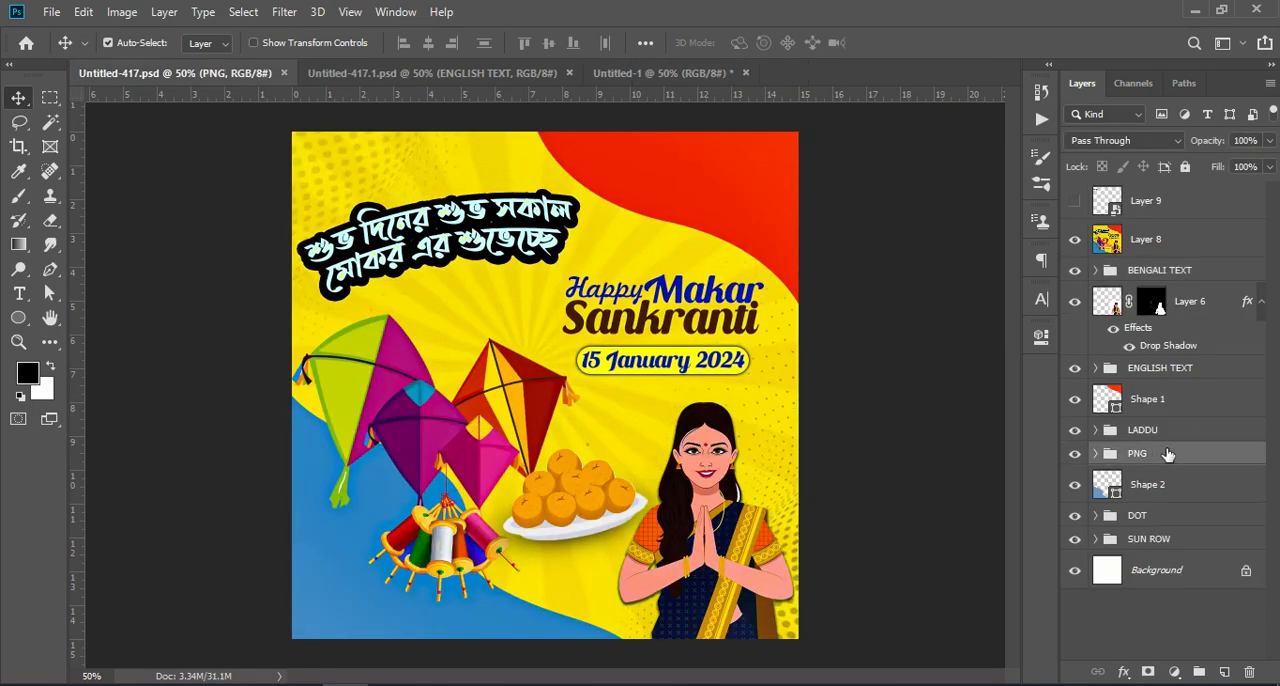
left_click_drag(1200, 453, 491, 532)
left_click_drag(556, 501, 515, 429)
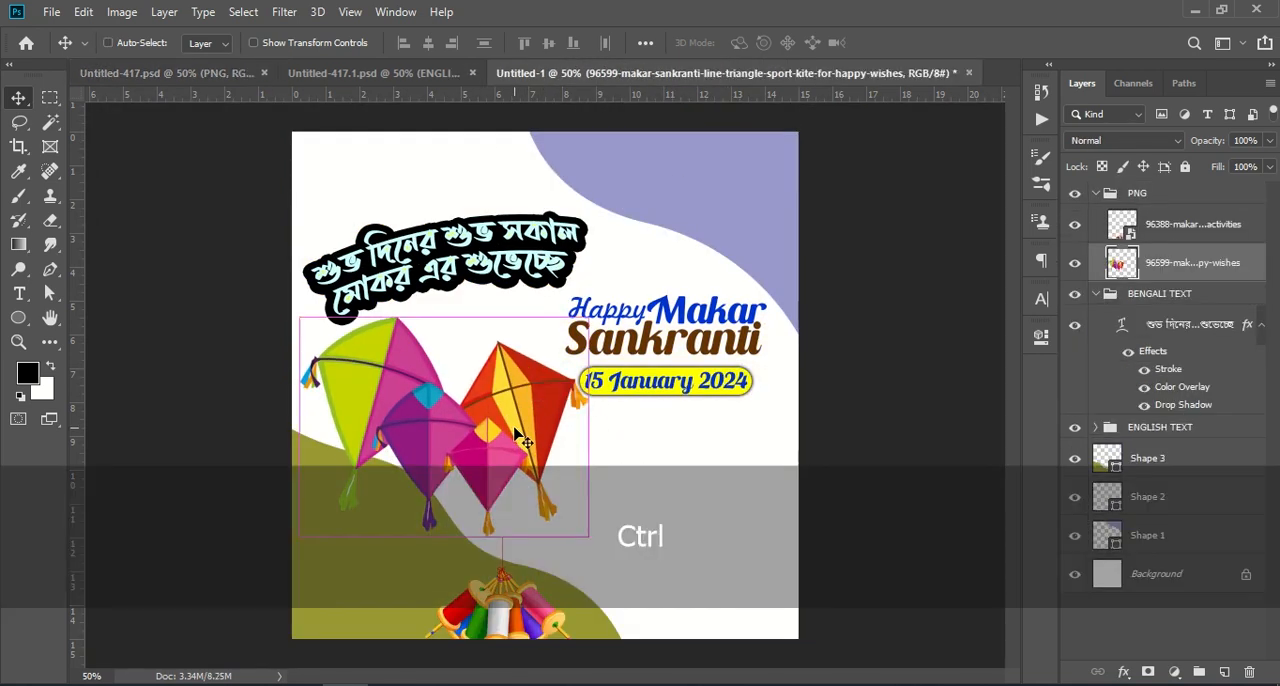
key("ctrl+z")
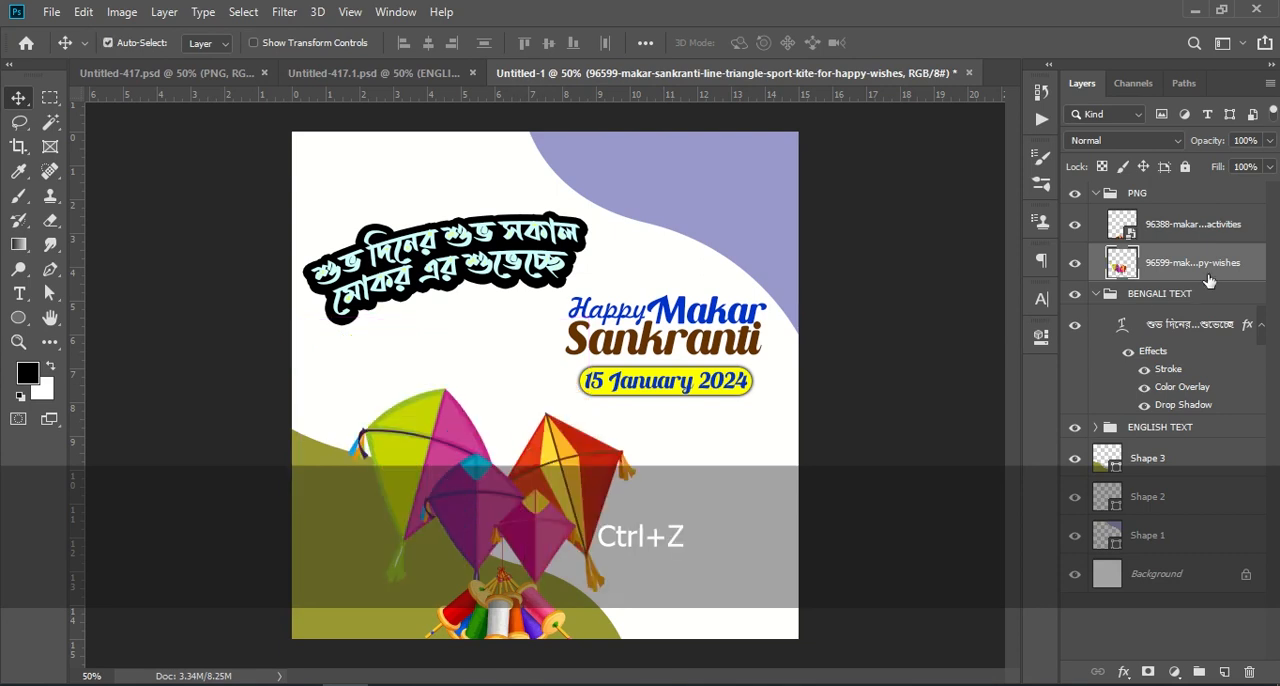
Step: Scale the whole PNG group to 92.83% and move it up and left, below the Bengali text
left_click(1094, 199)
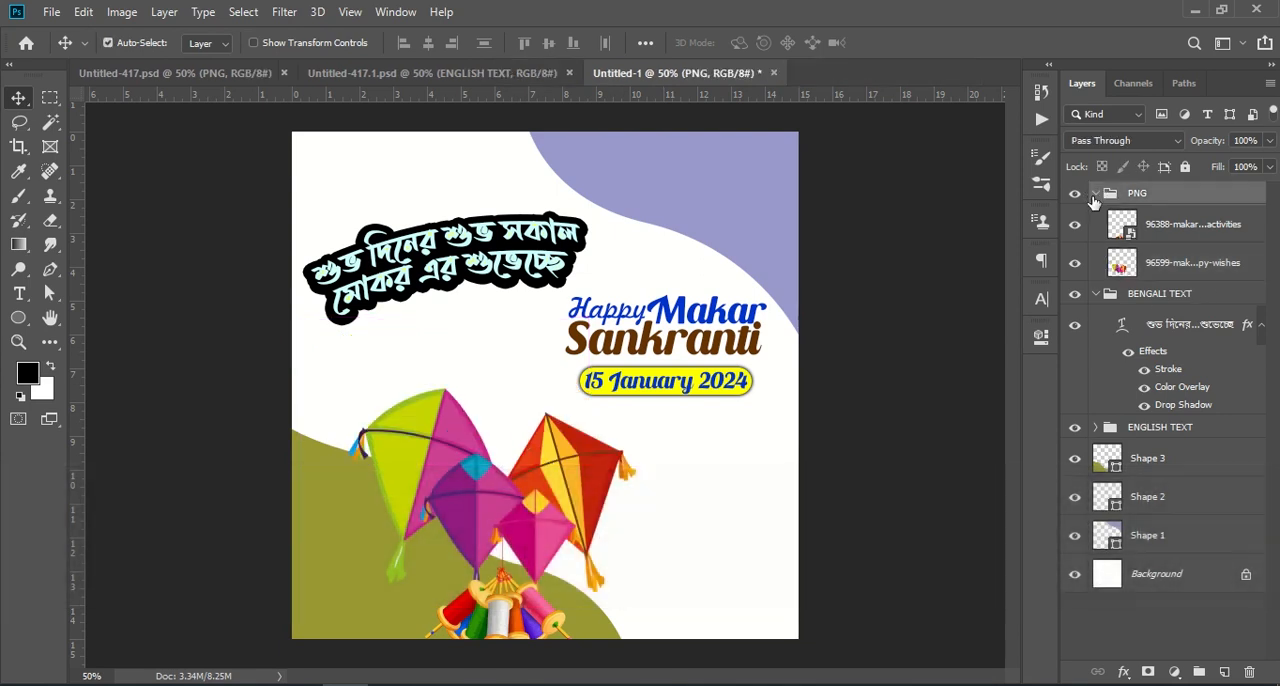
left_click(1095, 194)
key("ctrl+t")
left_click_drag(595, 508, 571, 474)
mouse_move(490, 443)
left_mouse_down()
mouse_move(521, 429)
mouse_move(490, 446)
left_mouse_up()
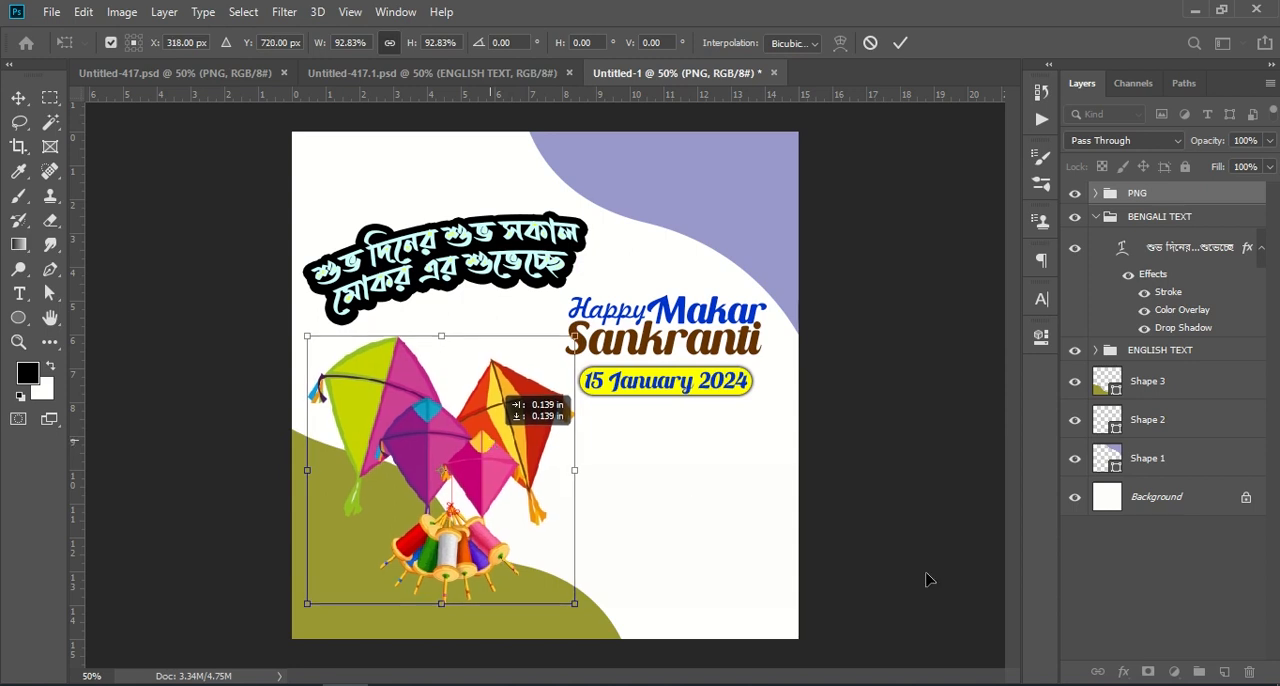
key("Return")
Step: Copy the LADDU group from Untitled-417.psd into Untitled-1 and place the plate of sweets beside the thread spools
left_click(216, 76)
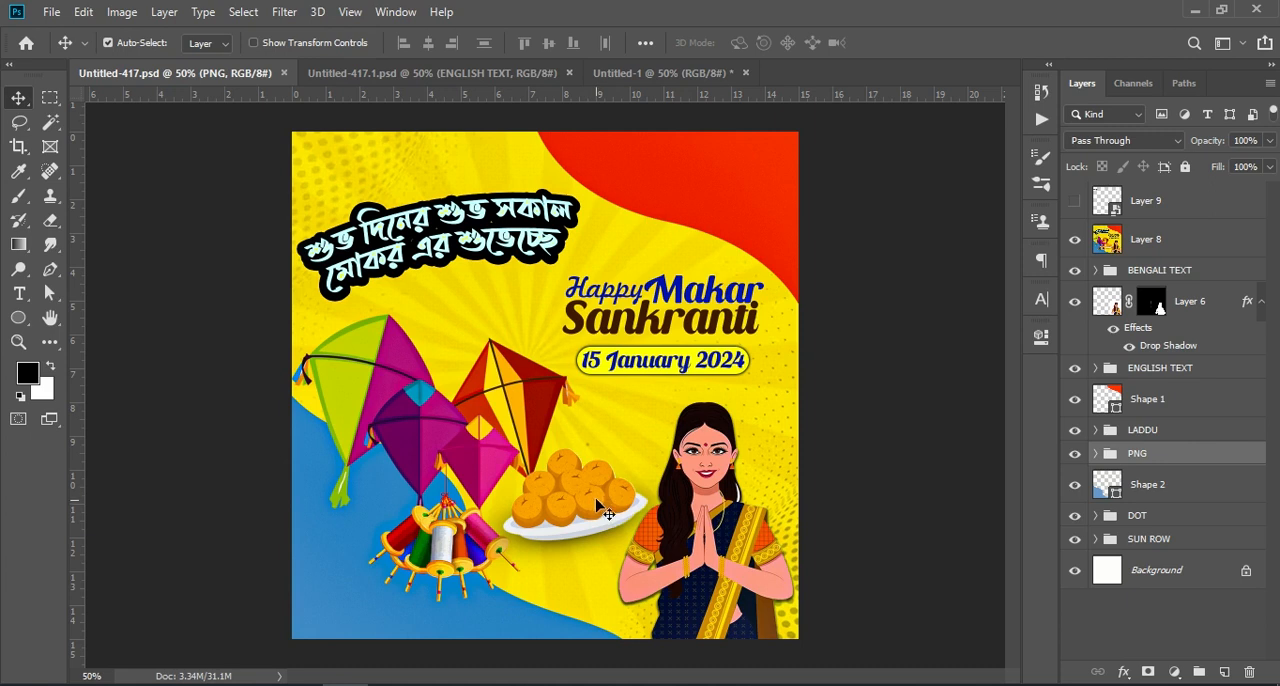
left_click_drag(1170, 429, 588, 509)
key("ctrl")
key("ctrl+t")
key("Return")
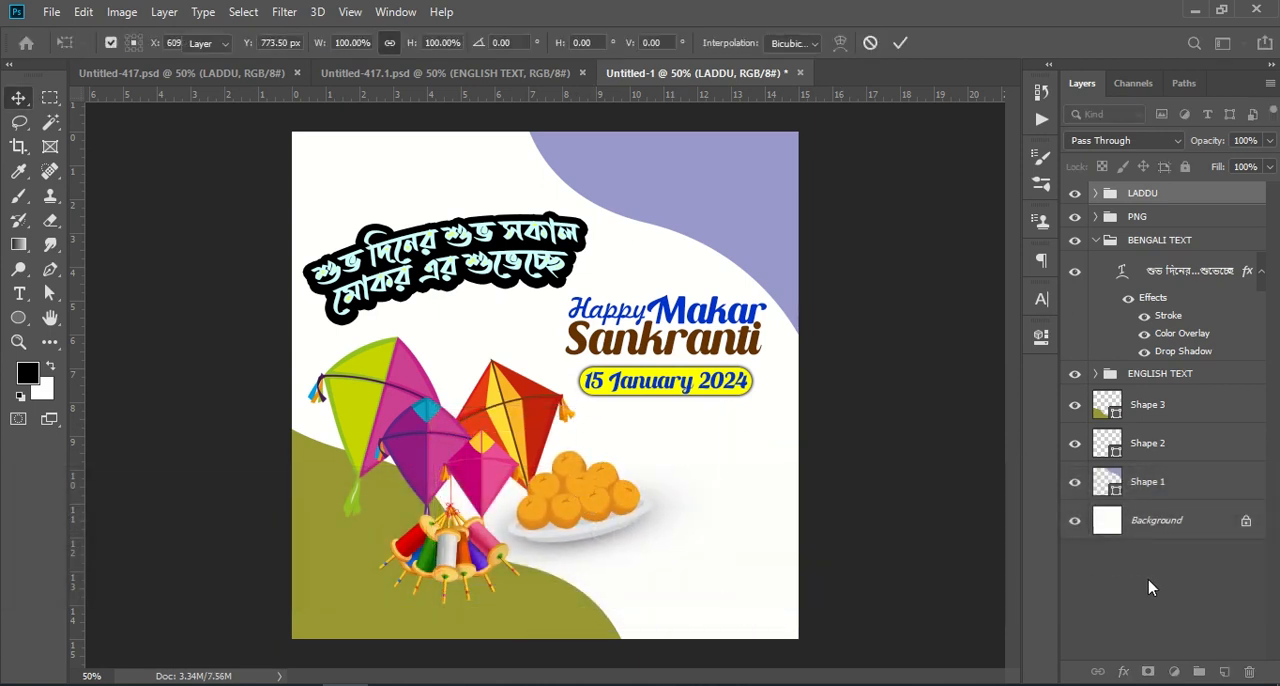
Step: Copy Layer 6 with the greeting woman from Untitled-417.psd into the lower-right corner of Untitled-1
left_click(266, 80)
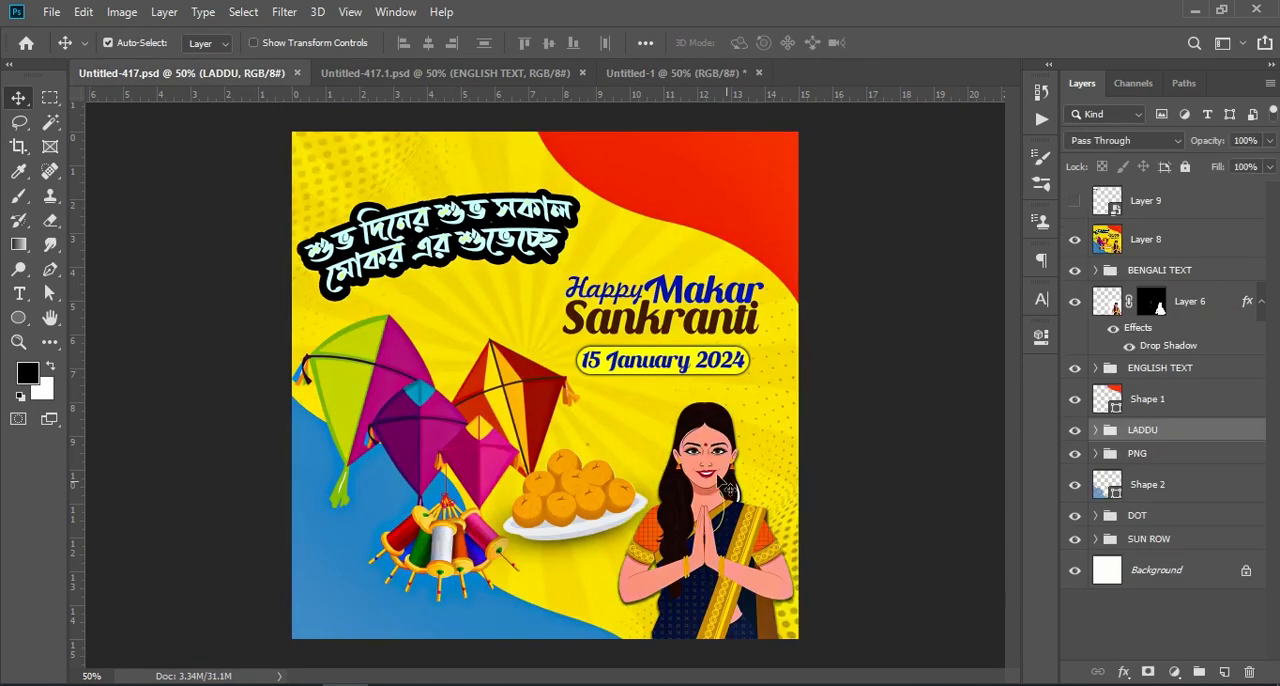
left_click(1201, 305)
left_click_drag(1205, 303, 736, 486)
key("ctrl+t")
key("Return")
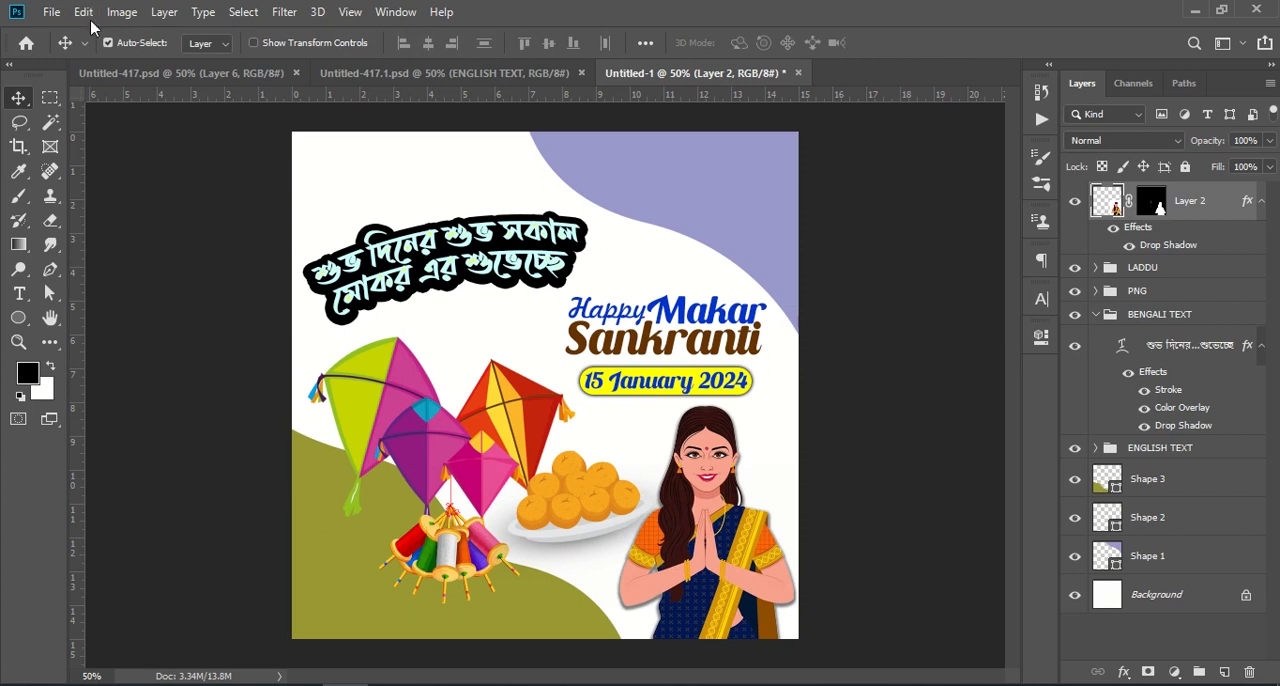
Step: Copy the DOT group from Untitled-417.psd into Untitled-1, shift its pattern right, and stack the group directly above the Background layer
left_click(203, 74)
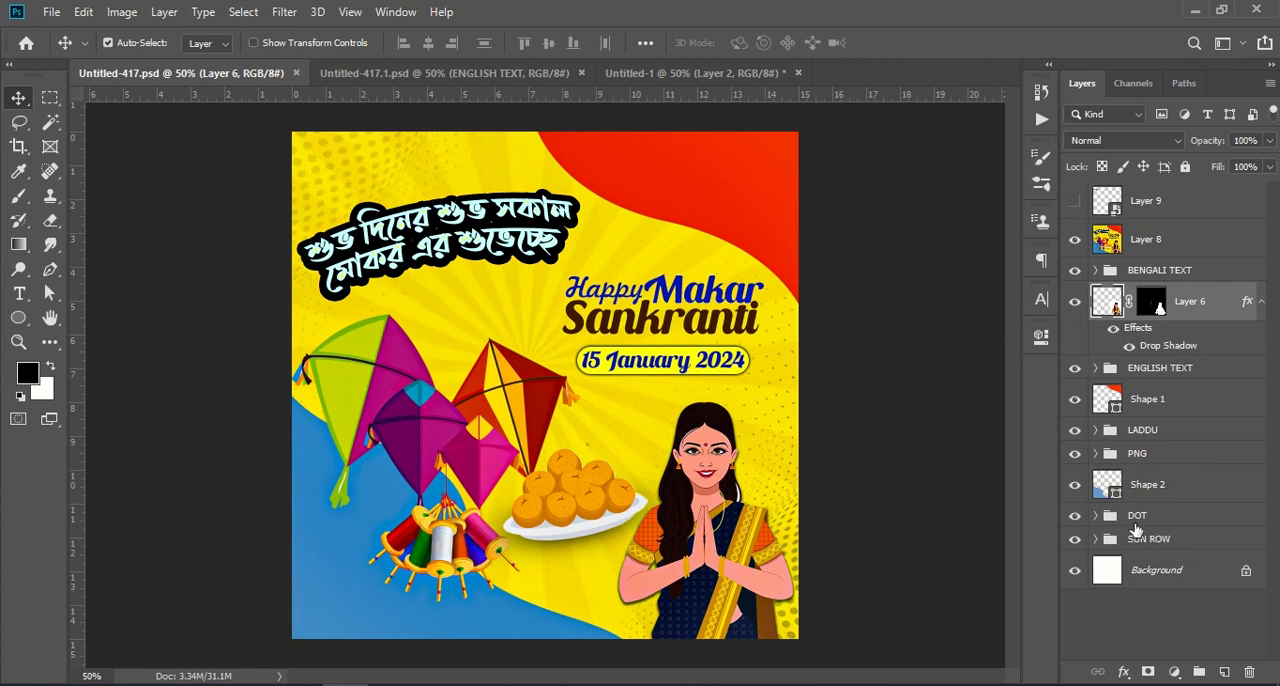
left_click(1141, 516)
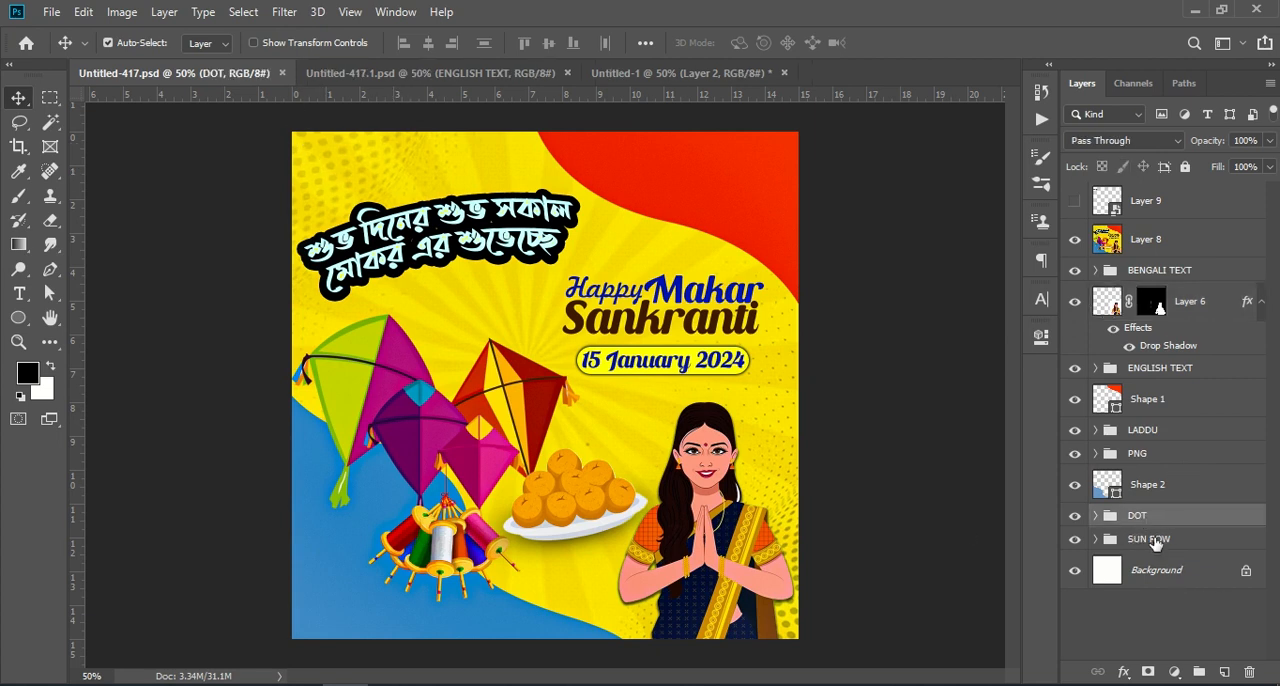
left_click_drag(1184, 518, 508, 341)
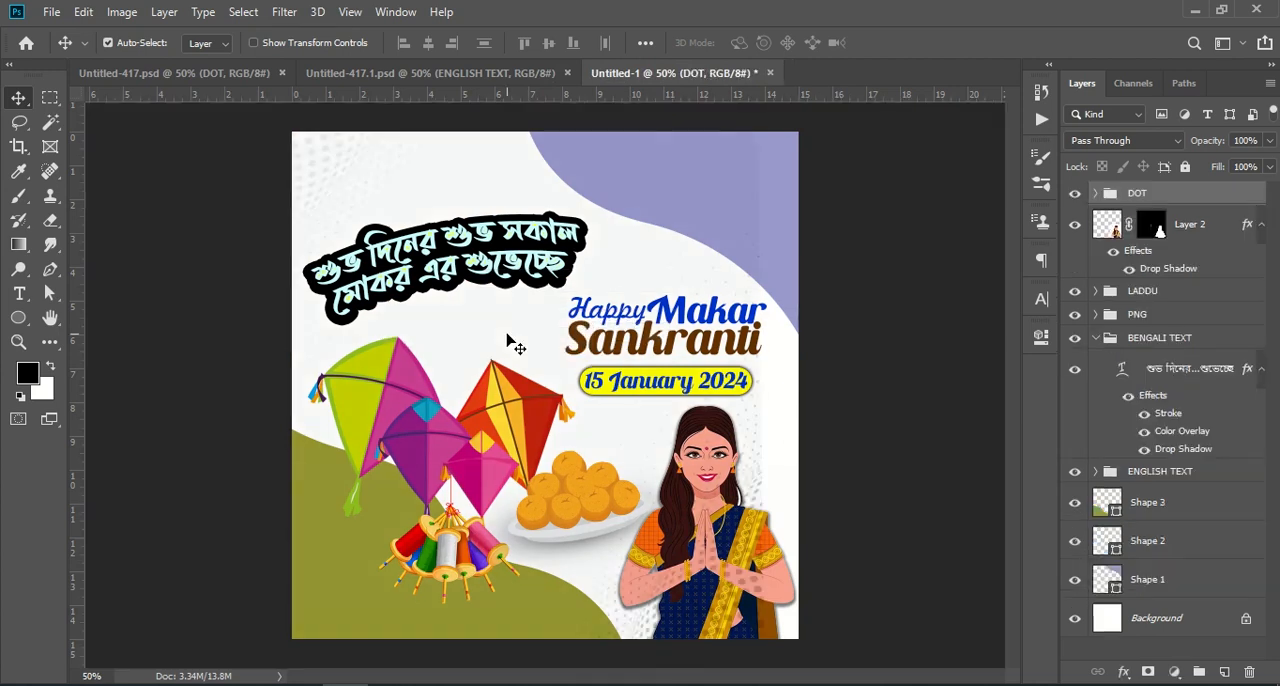
left_click_drag(630, 450, 664, 452)
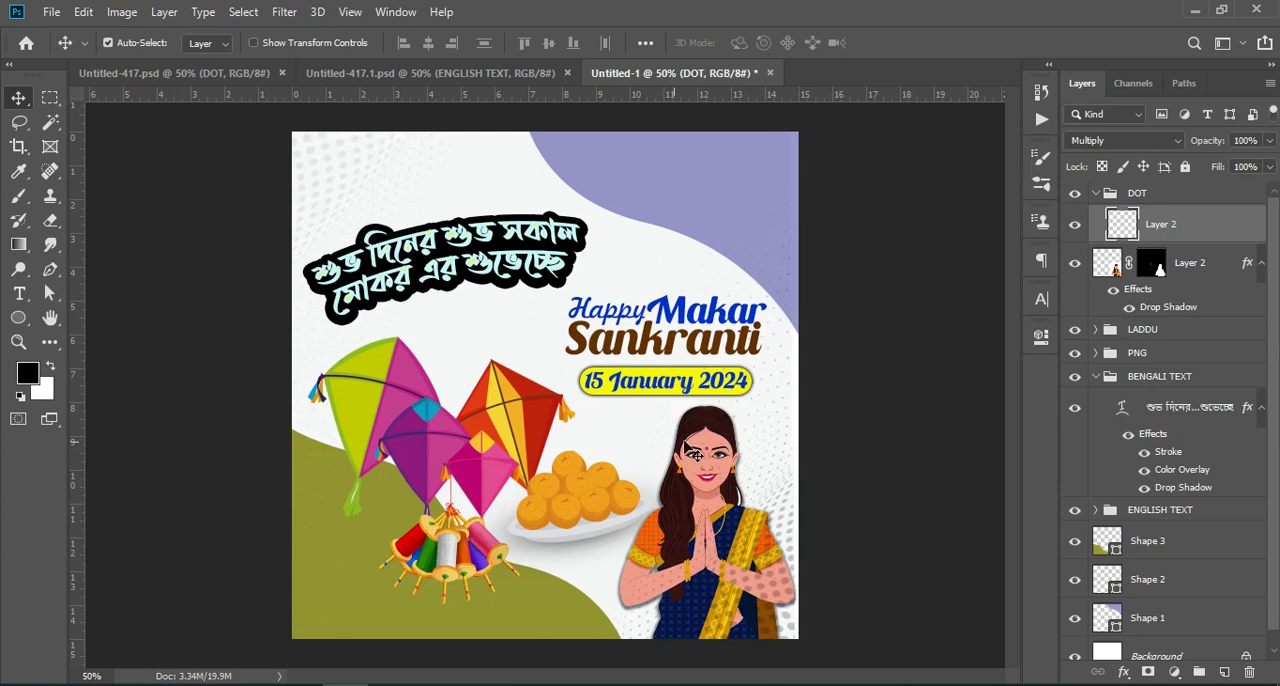
left_click(1095, 195)
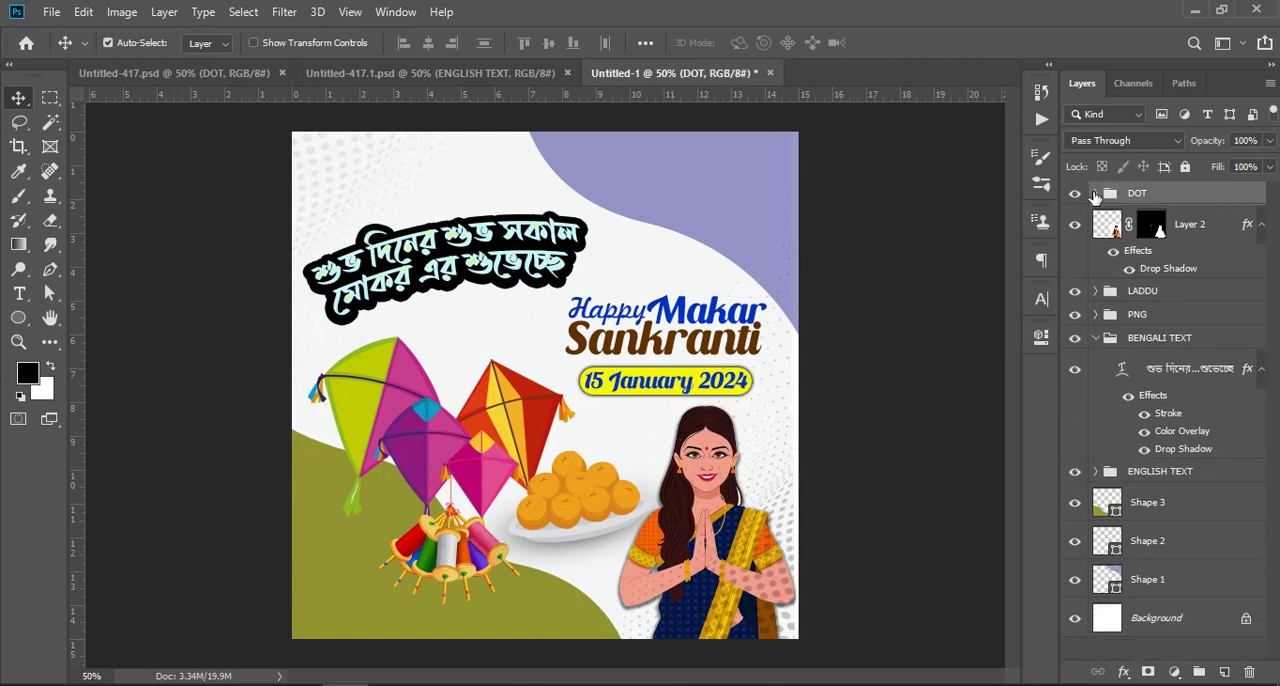
left_click_drag(1185, 203, 1188, 614)
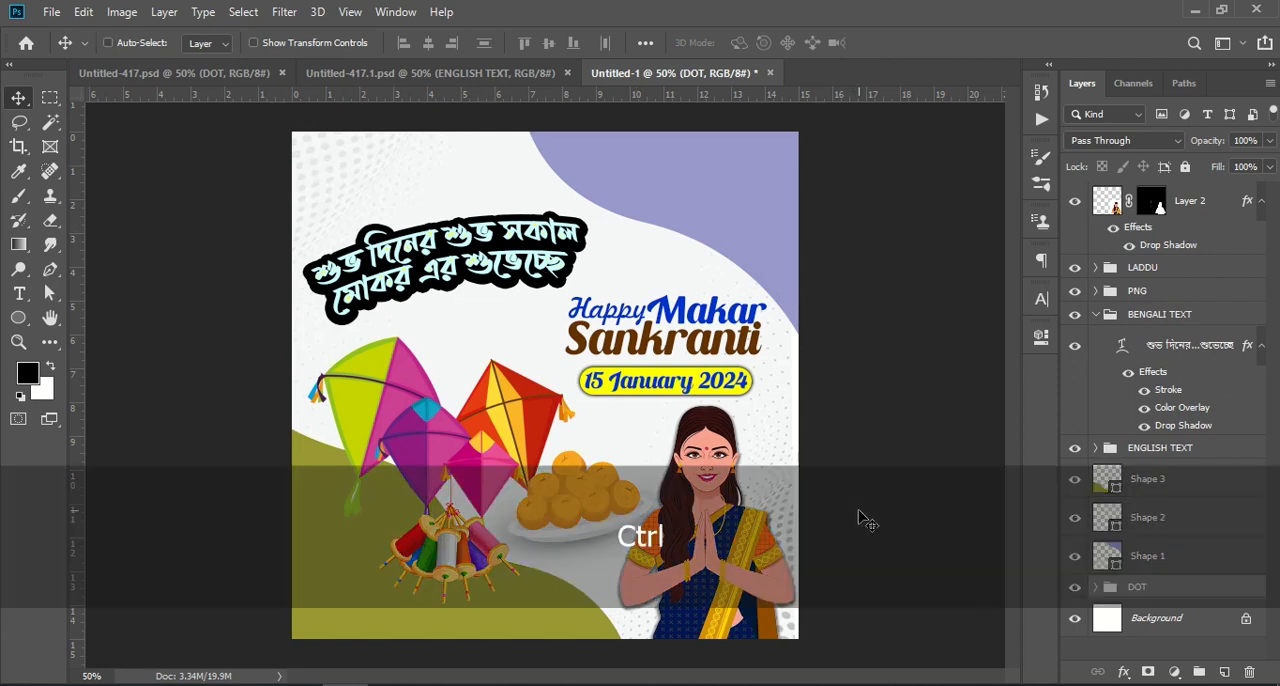
Step: Nudge the DOT group slightly right with Free Transform to align it with the canvas's right edge
key("ctrl+t")
key("Right")
key("Right")
key("Right")
key("Right")
key("Right")
key("Right")
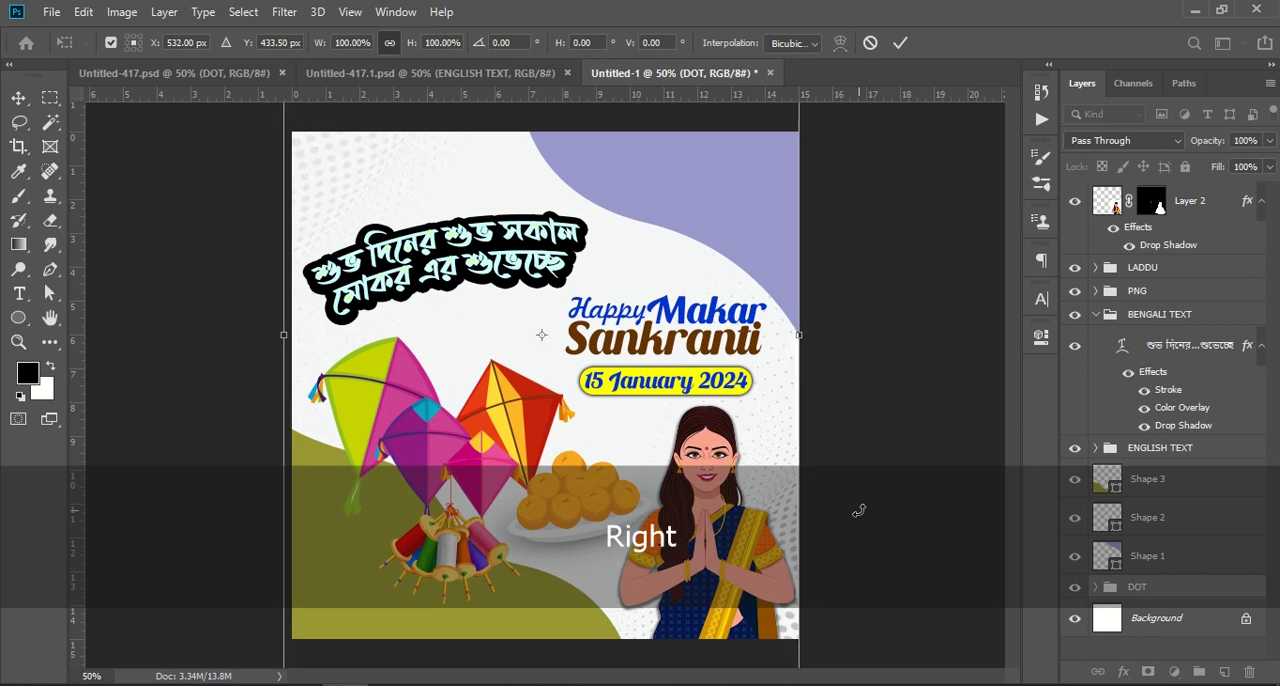
left_click(900, 42)
Step: Copy the SUN ROW group from Untitled-417.psd into Untitled-1 above the DOT group and adjust its position behind the artwork
left_click(172, 80)
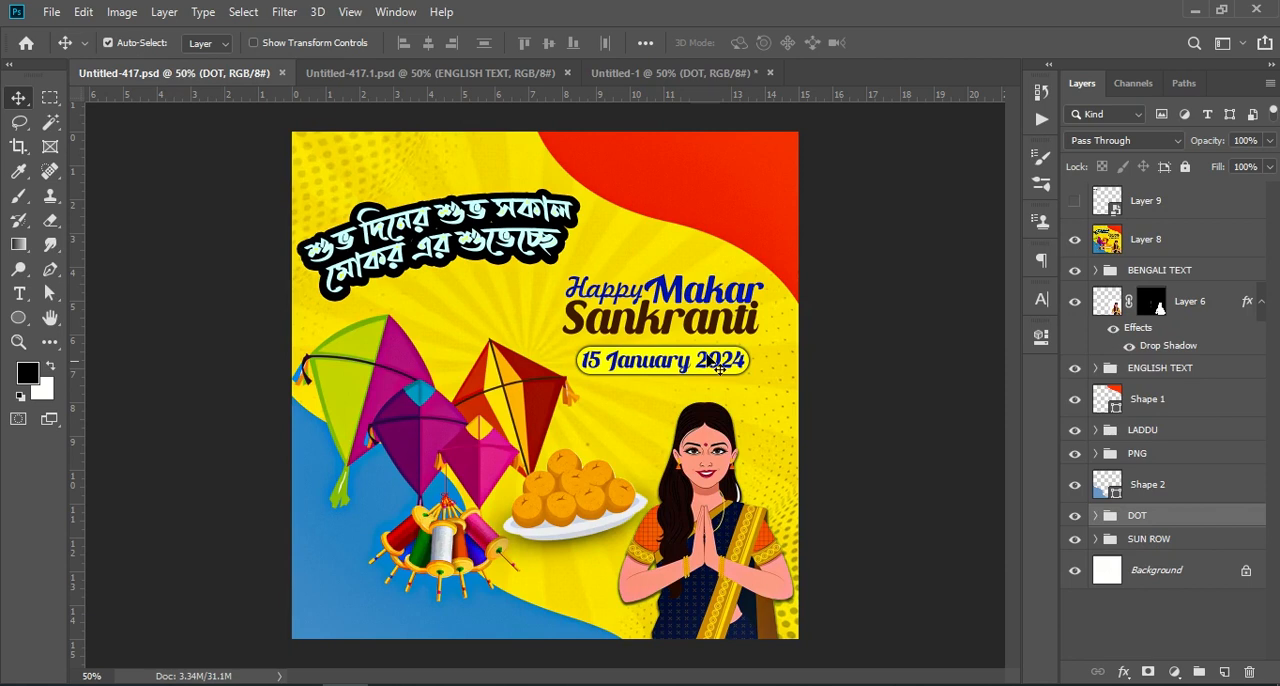
left_click(1197, 545)
left_click_drag(1211, 545, 565, 377)
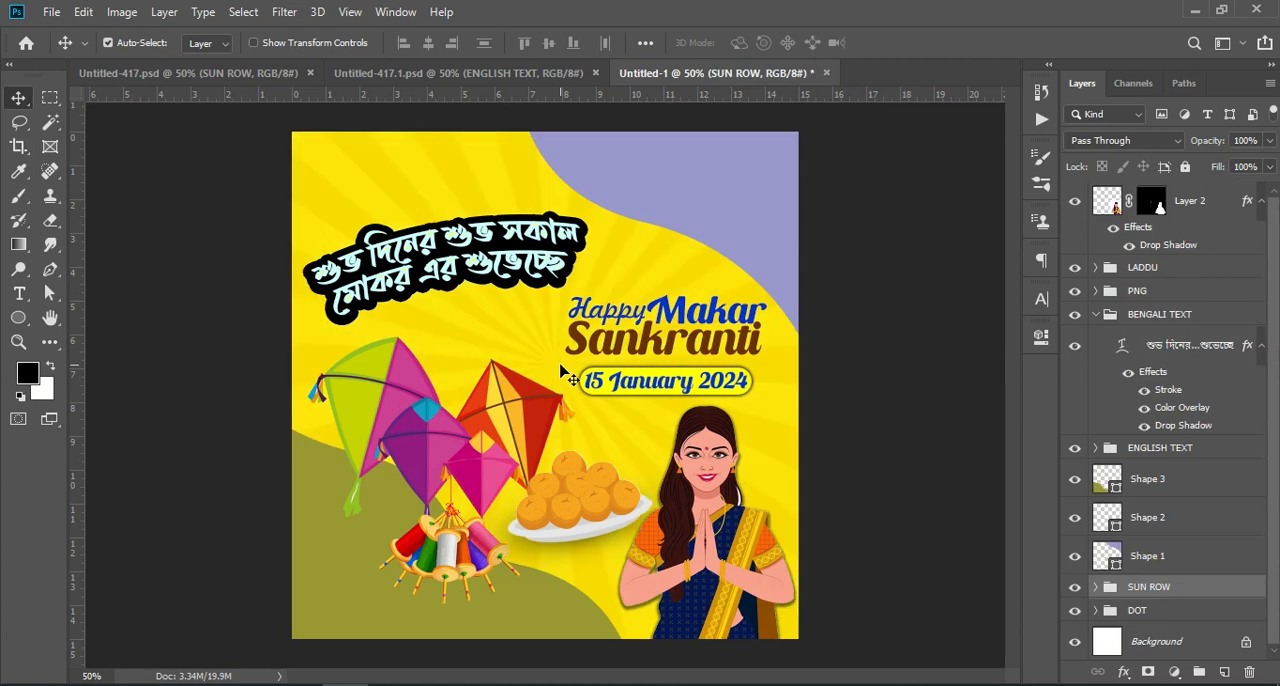
key("ctrl+t")
left_click_drag(673, 262, 655, 287)
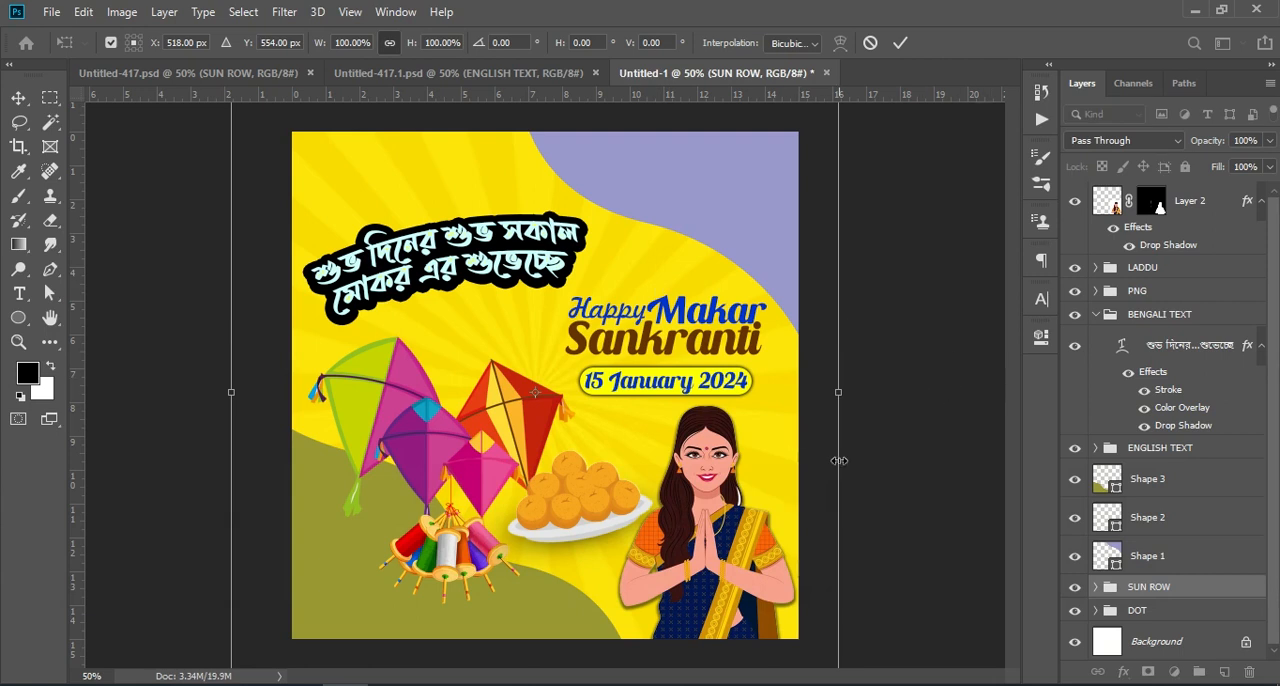
left_click(900, 42)
Step: Change the fill color of the lower-left wavy shape on layer Shape 3 to 000033
left_click(530, 630)
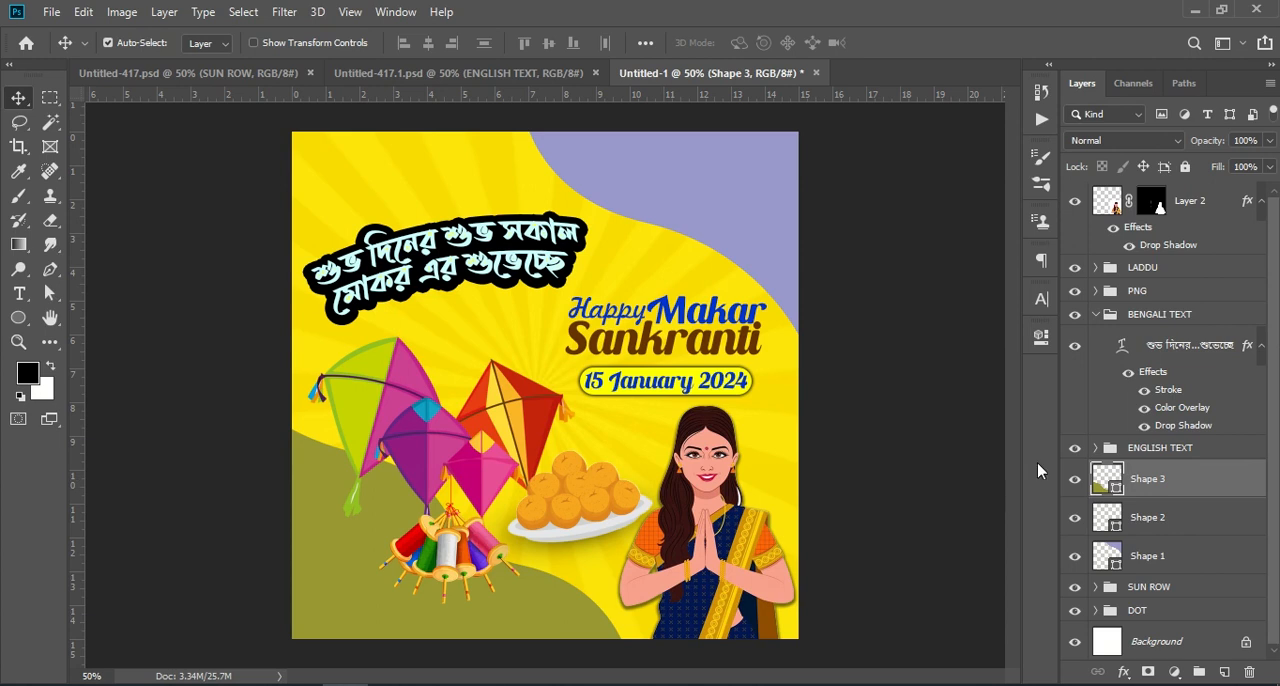
double_click(1104, 478)
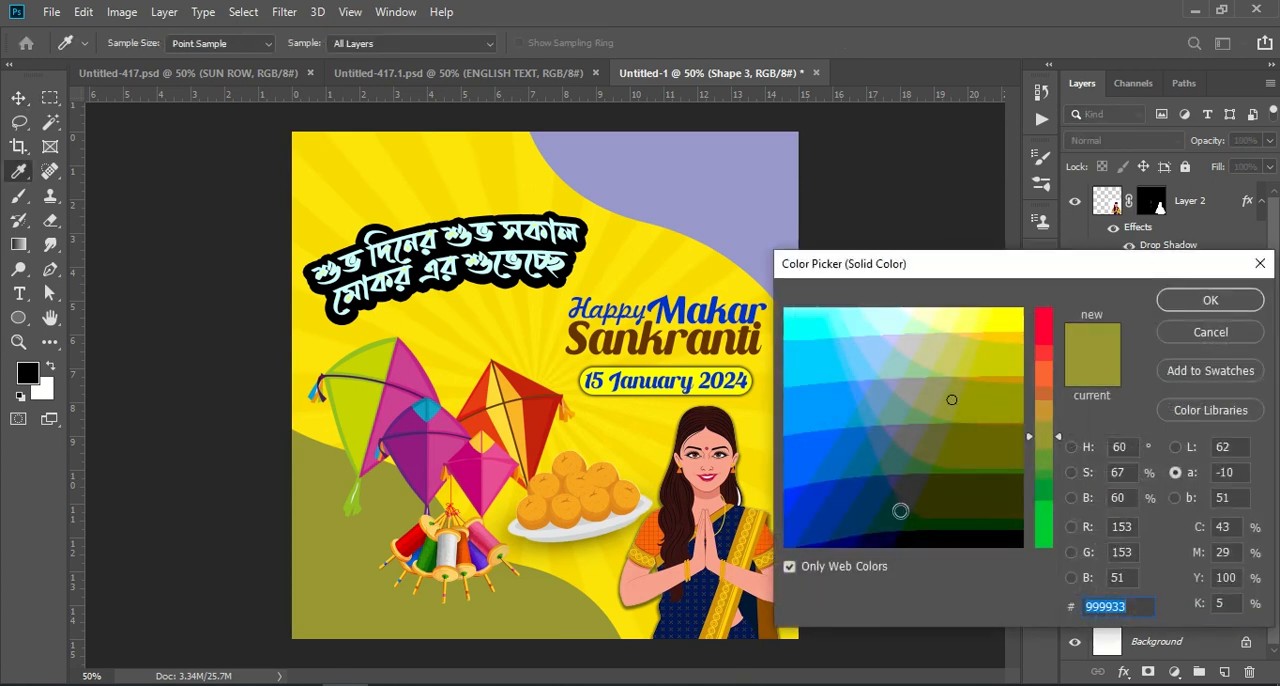
left_click(876, 506)
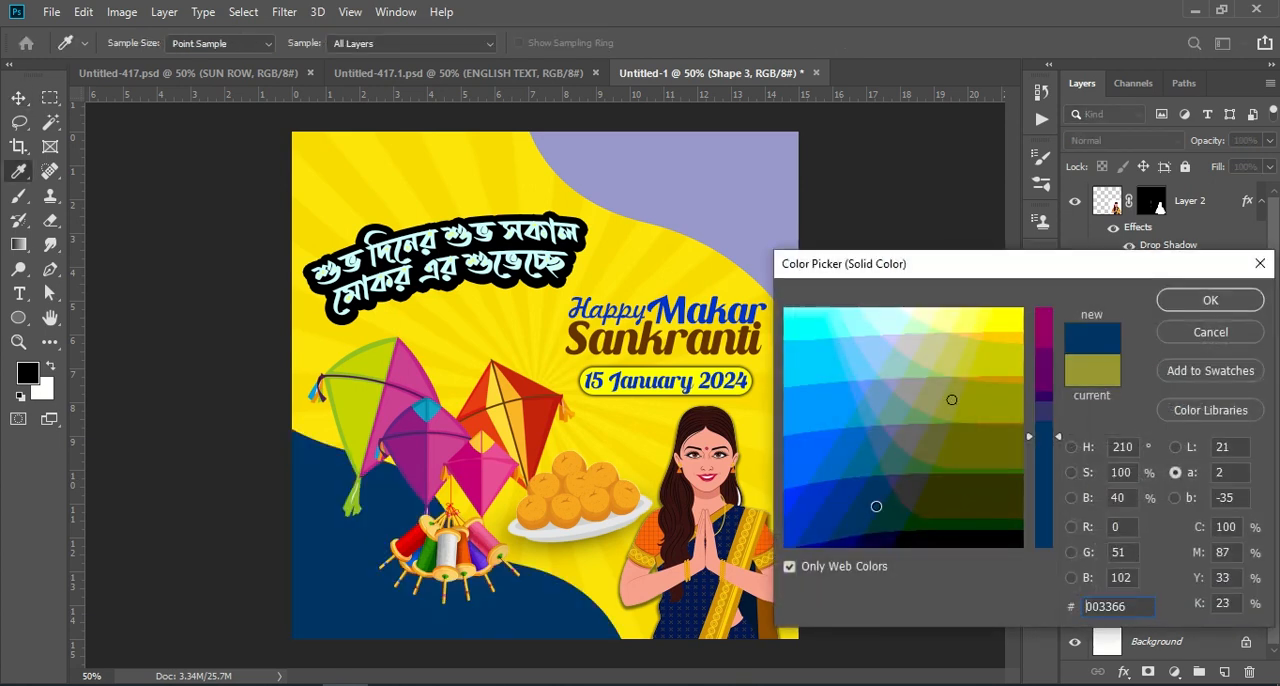
left_click(882, 513)
left_click(880, 536)
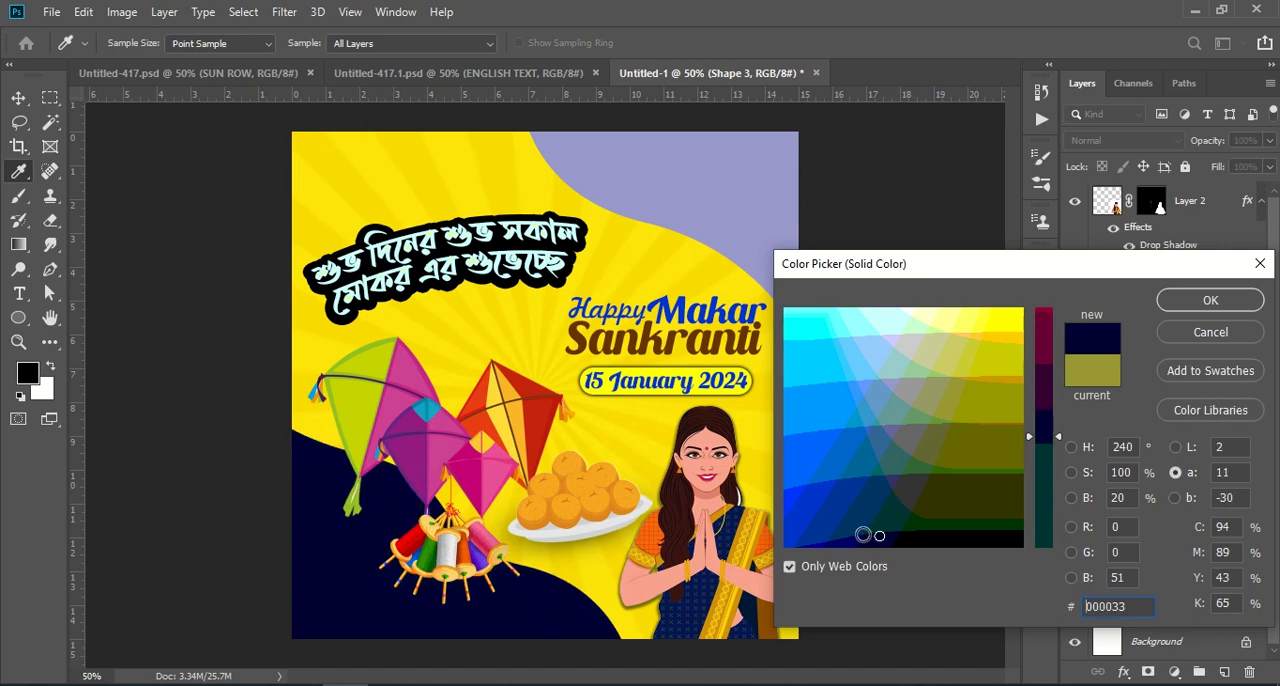
left_click(1201, 301)
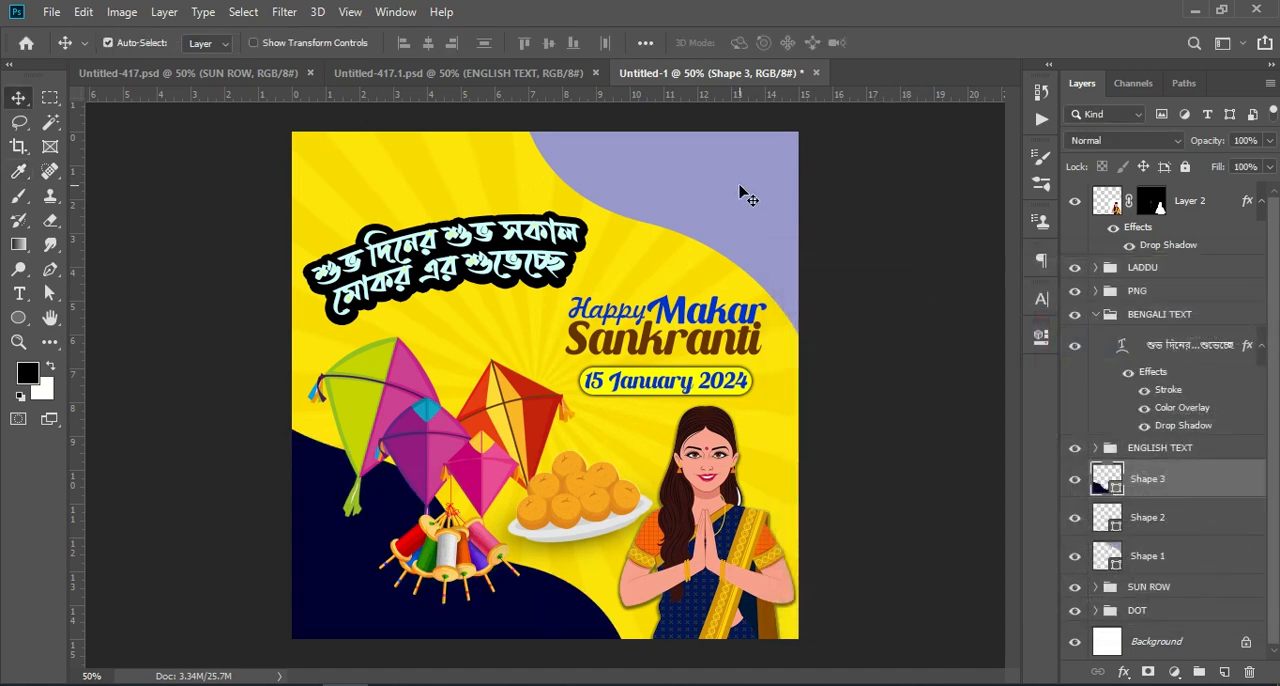
Step: Change the fill color of the upper-right wavy shape on layer Shape 1 to a dark navy blue
key("alt+bracketleft")
key("alt+bracketleft")
double_click(1104, 555)
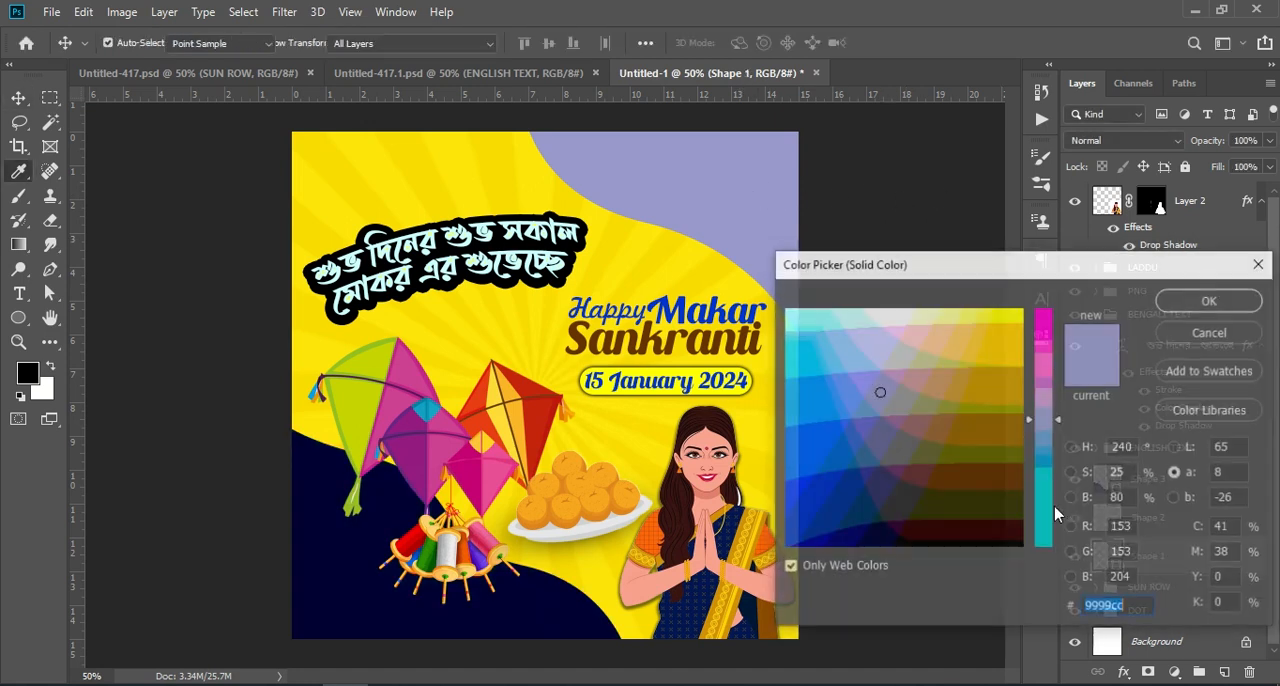
left_click(894, 443)
left_click(863, 471)
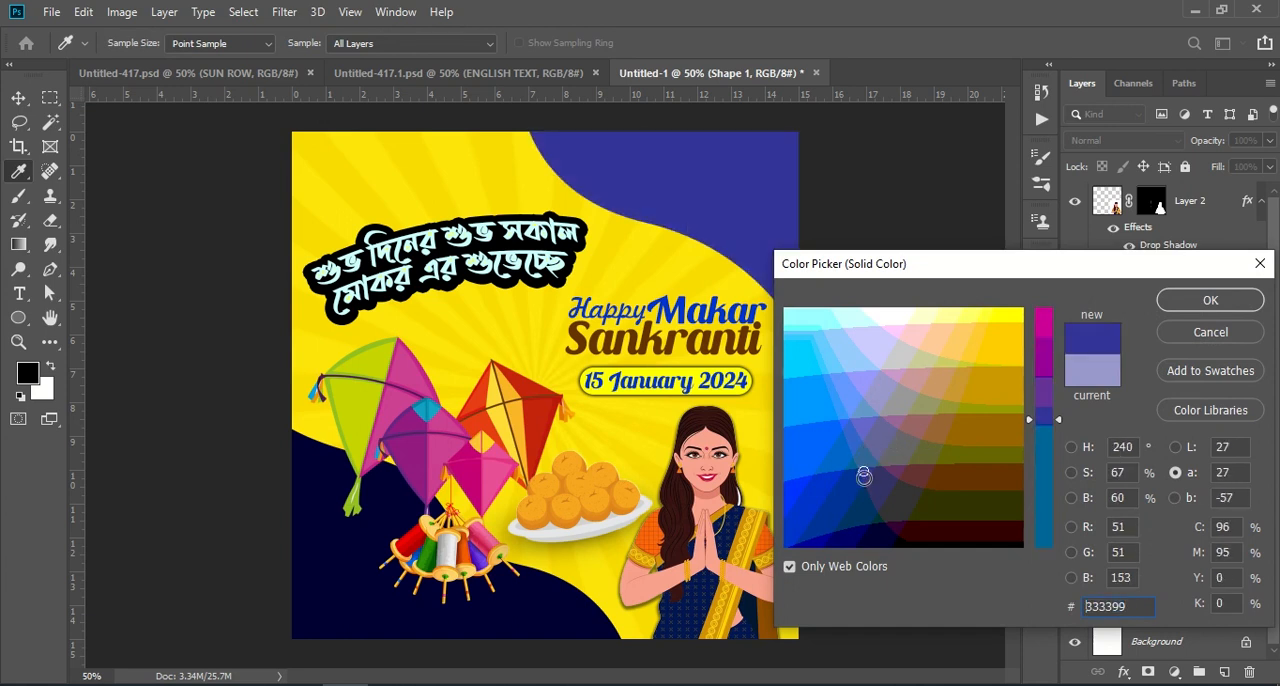
left_click(850, 494)
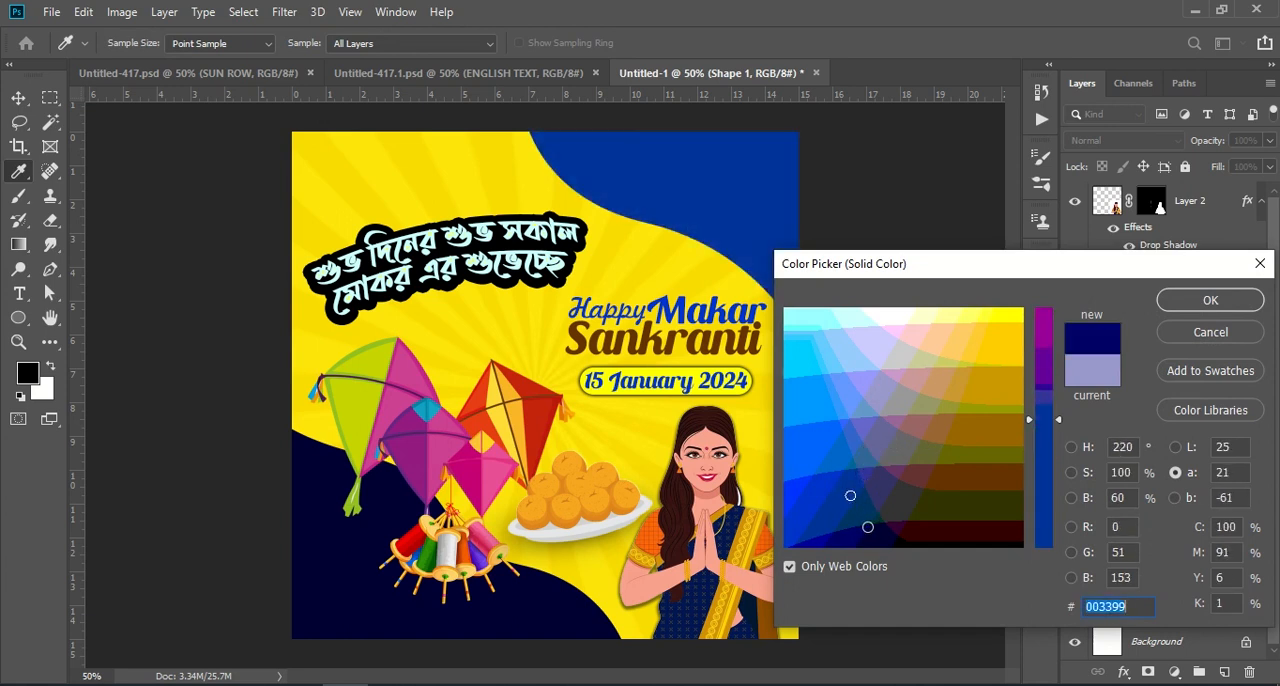
left_click(867, 527)
left_click(1208, 300)
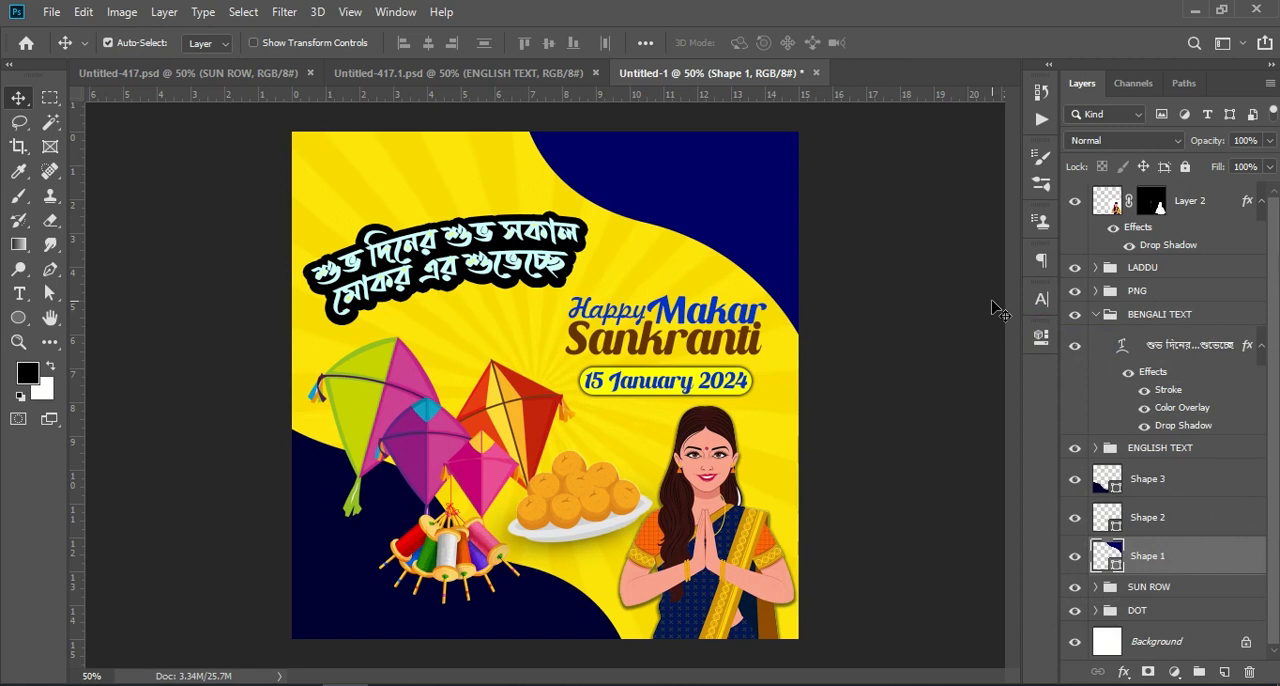
Step: Stamp all visible layers into a new merged layer above Layer 2 and compare the poster with Untitled-417.psd
left_click(1198, 203)
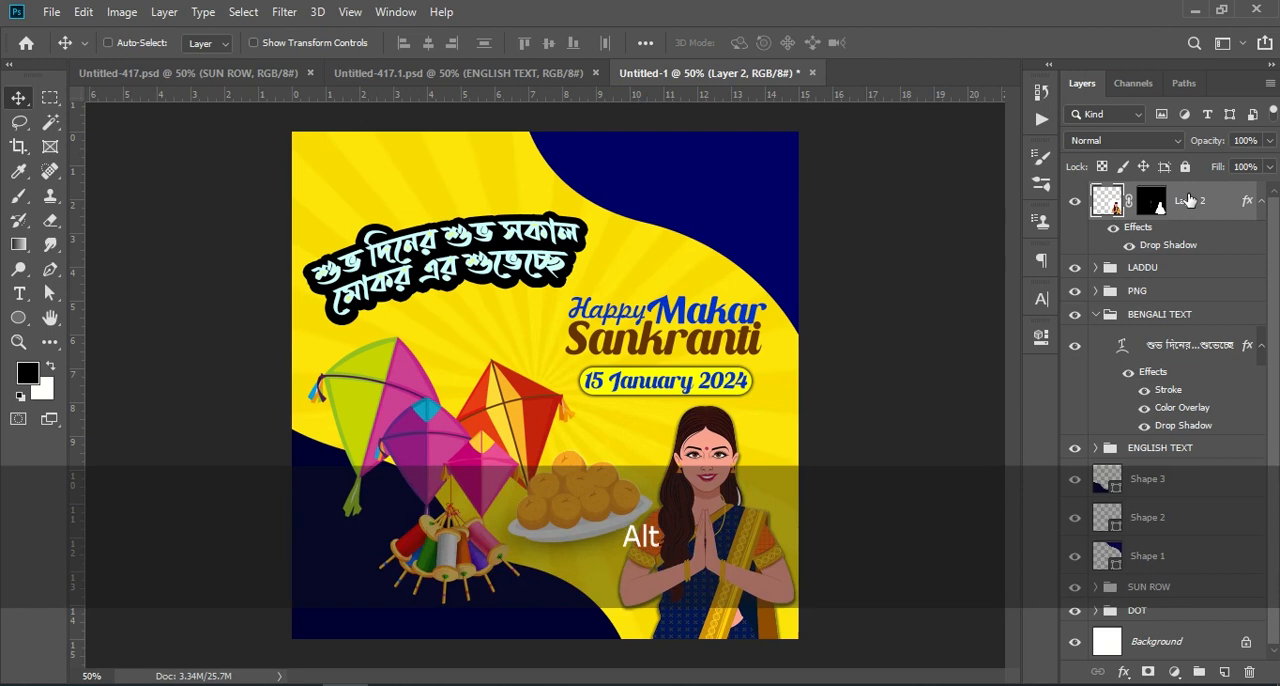
key("ctrl+shift+alt+e")
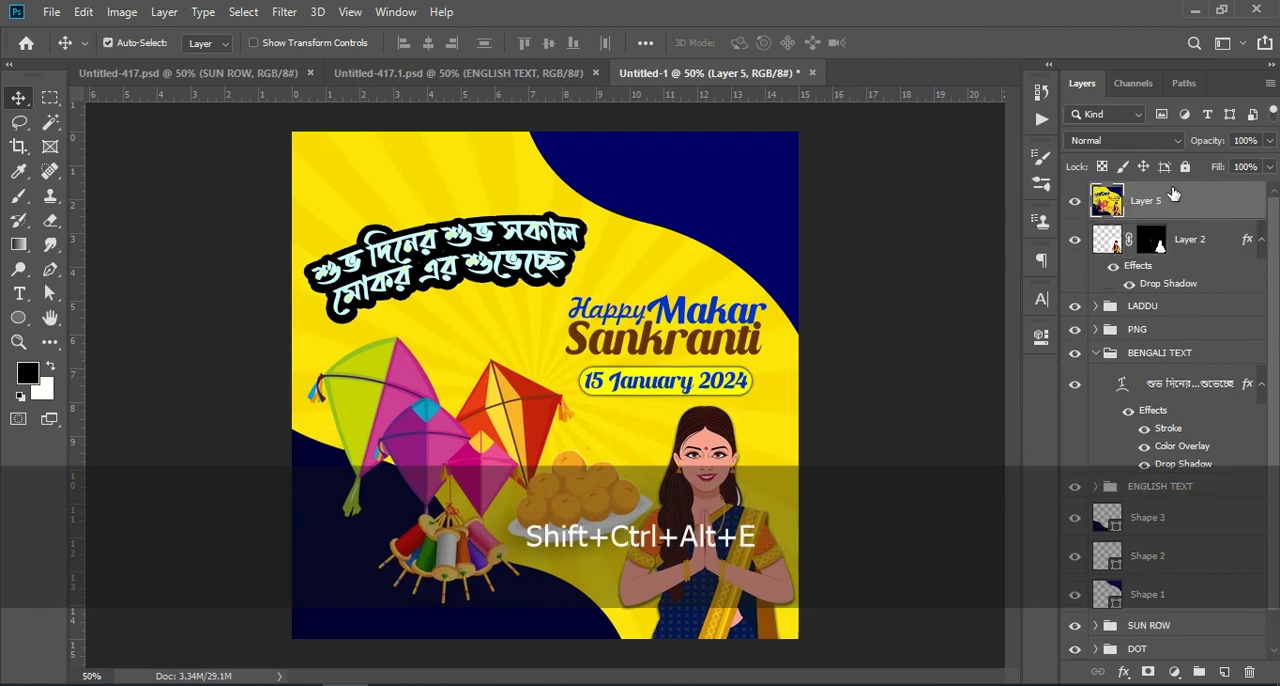
left_click(261, 74)
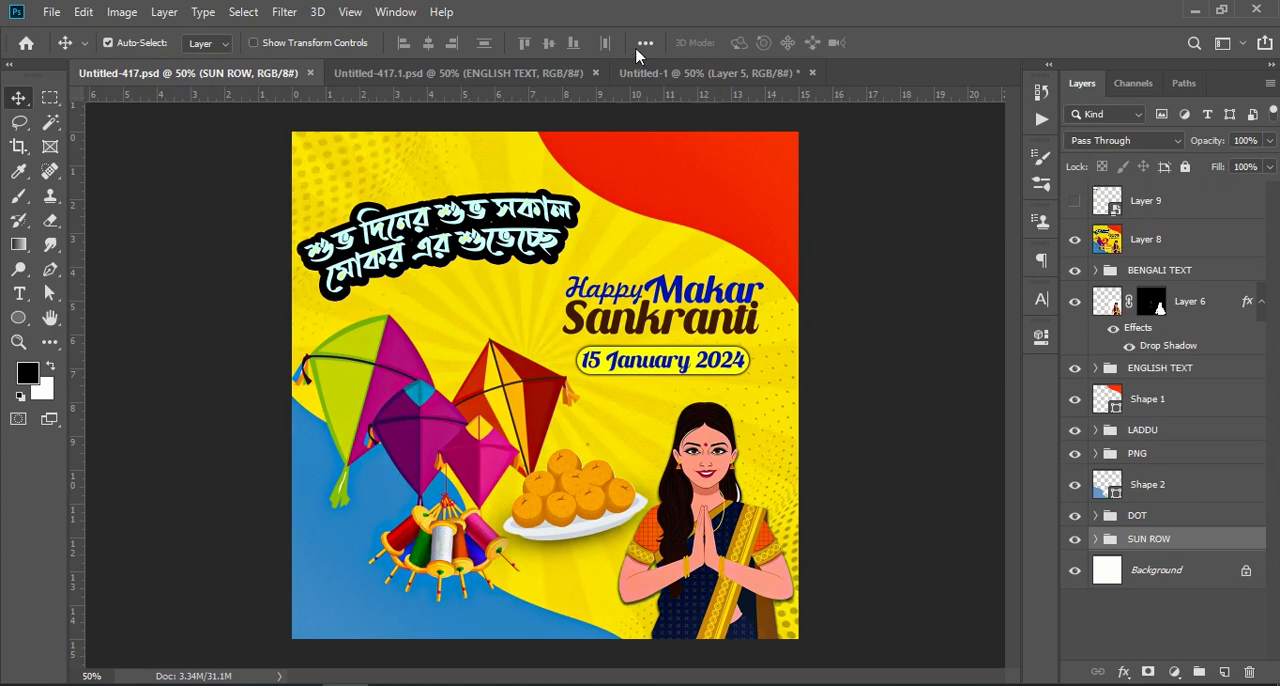
left_click(640, 72)
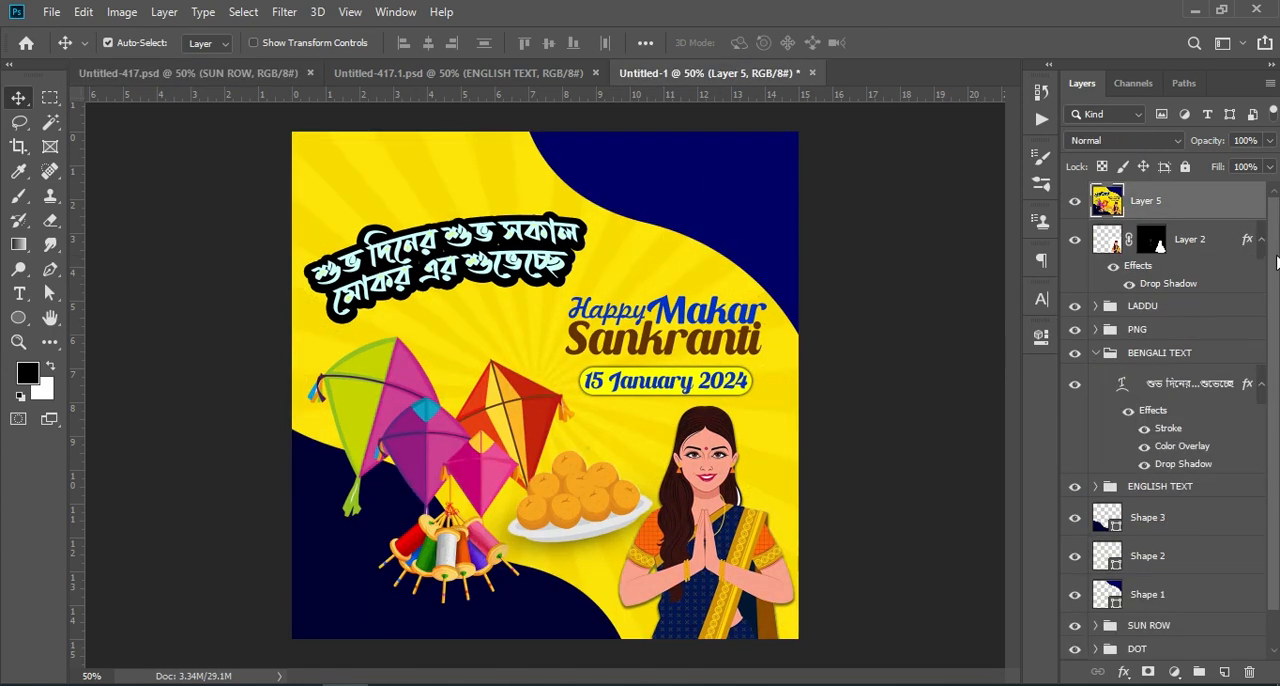
Step: Set the blend mode of the SUN ROW group to Multiply
left_click(1150, 625)
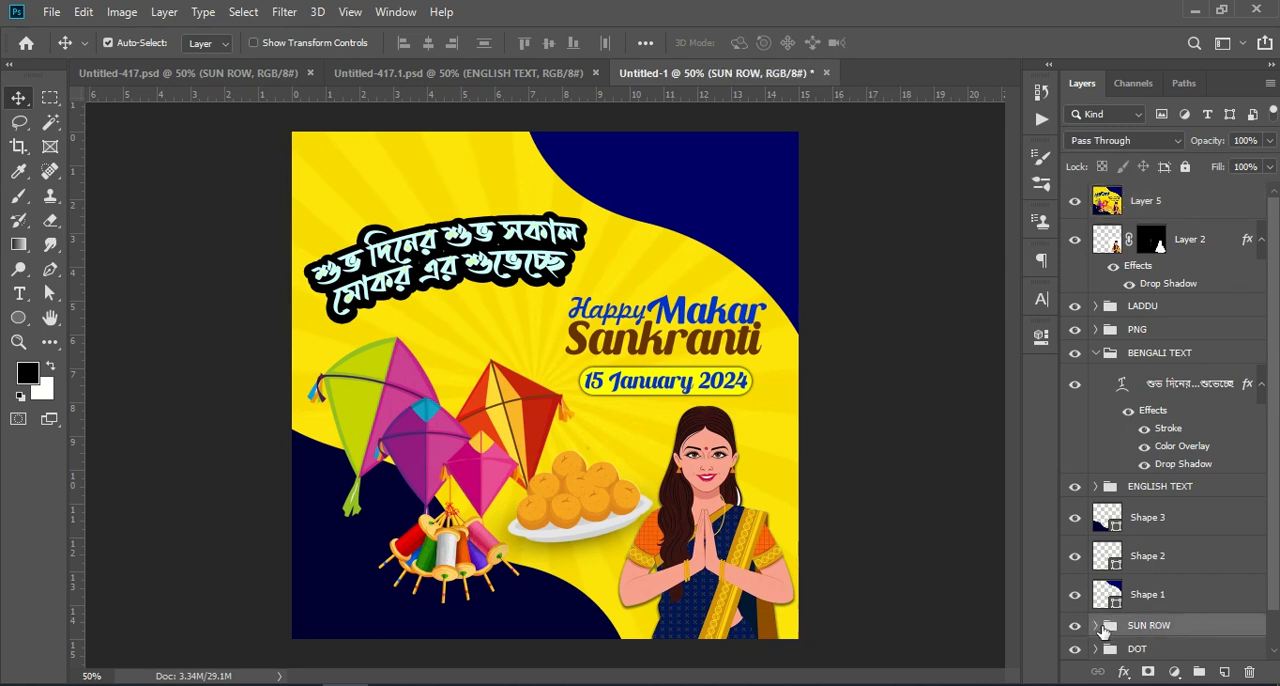
left_click(1132, 142)
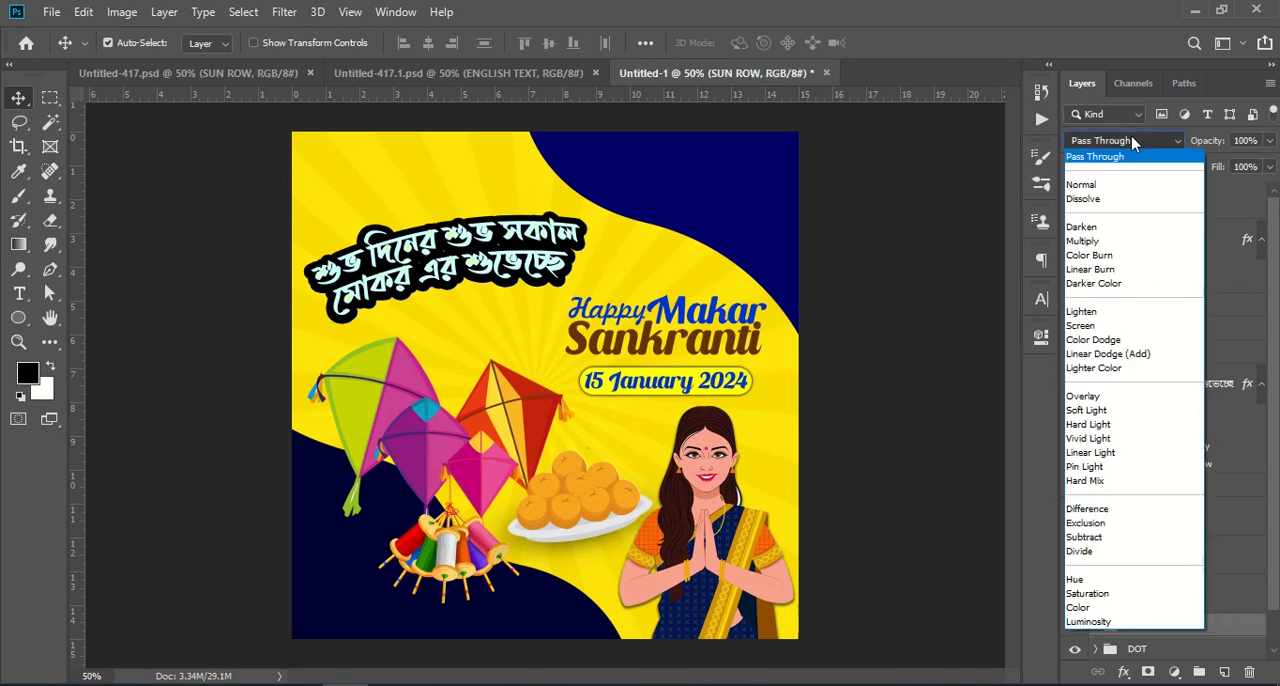
left_click(1104, 241)
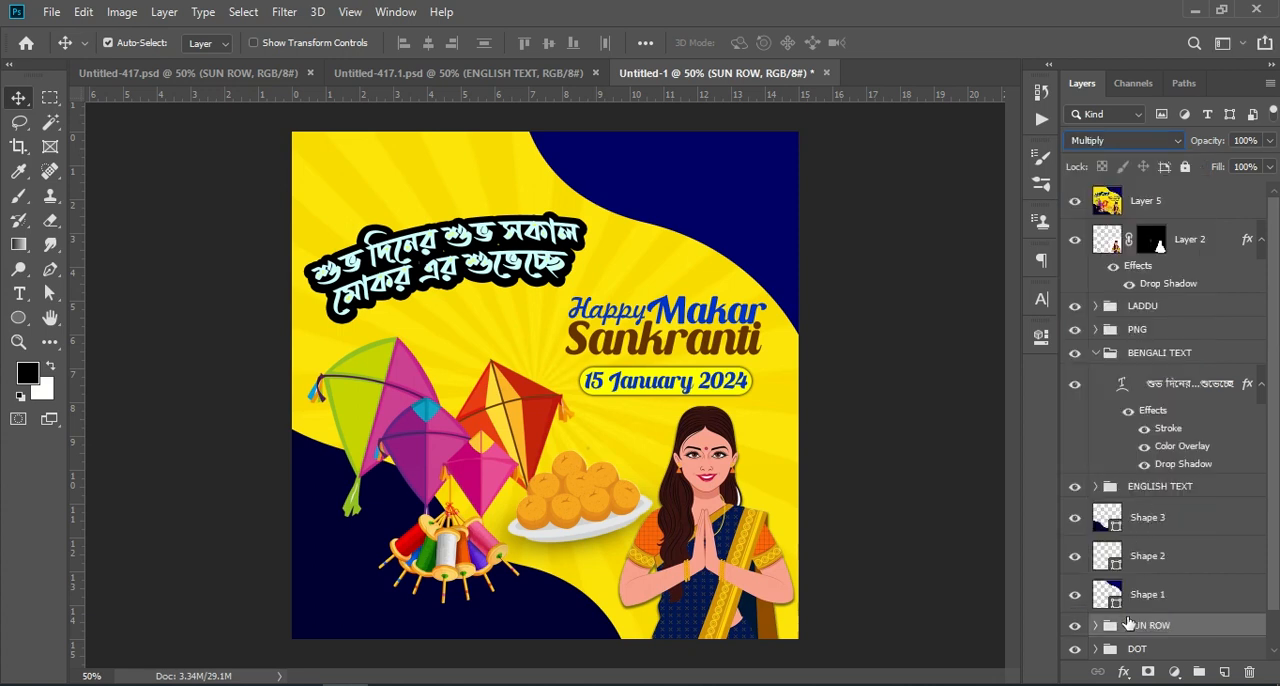
Step: Set the blend mode of Layer 4 inside the SUN ROW group to Color Dodge
left_click(1095, 626)
scroll(1190, 650, "down", 1)
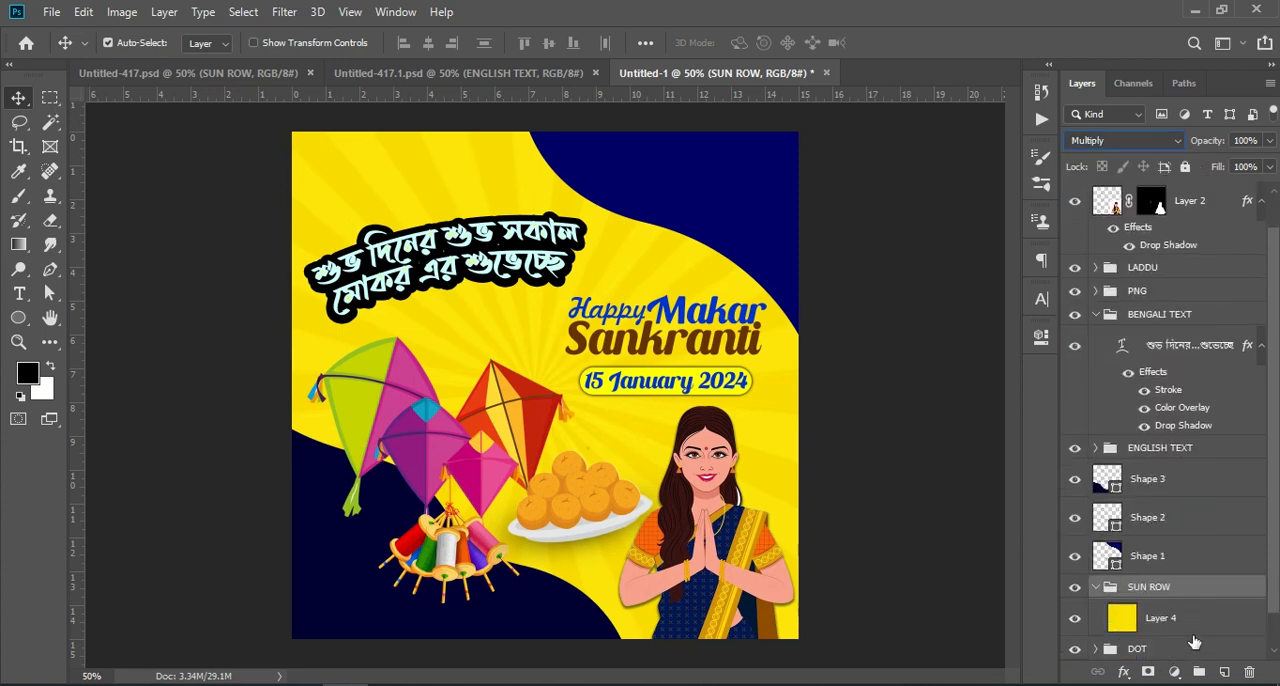
left_click(1177, 620)
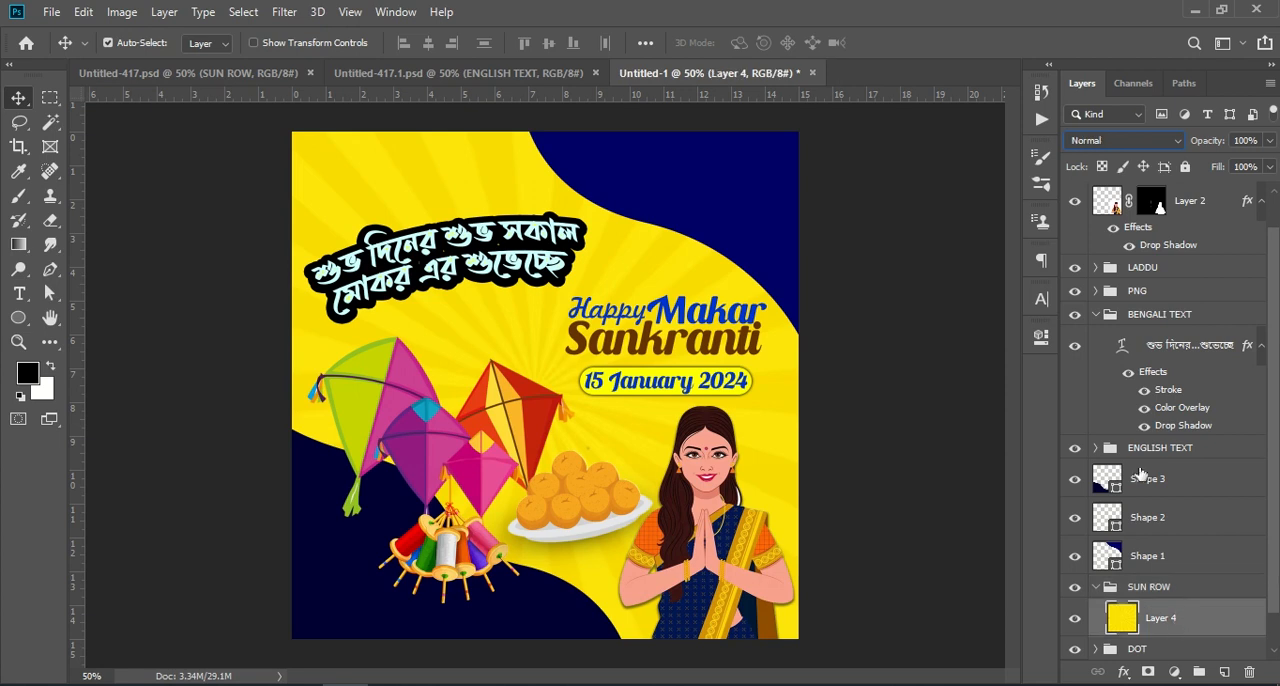
left_click(1130, 143)
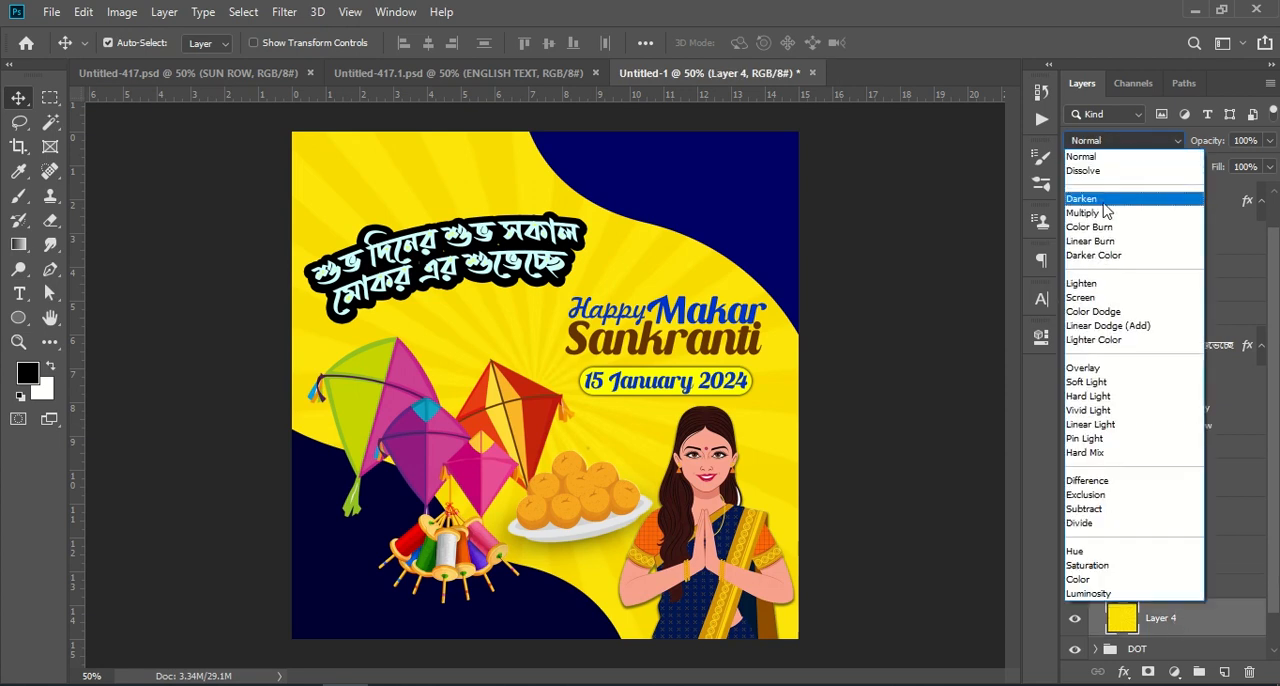
left_click(1108, 312)
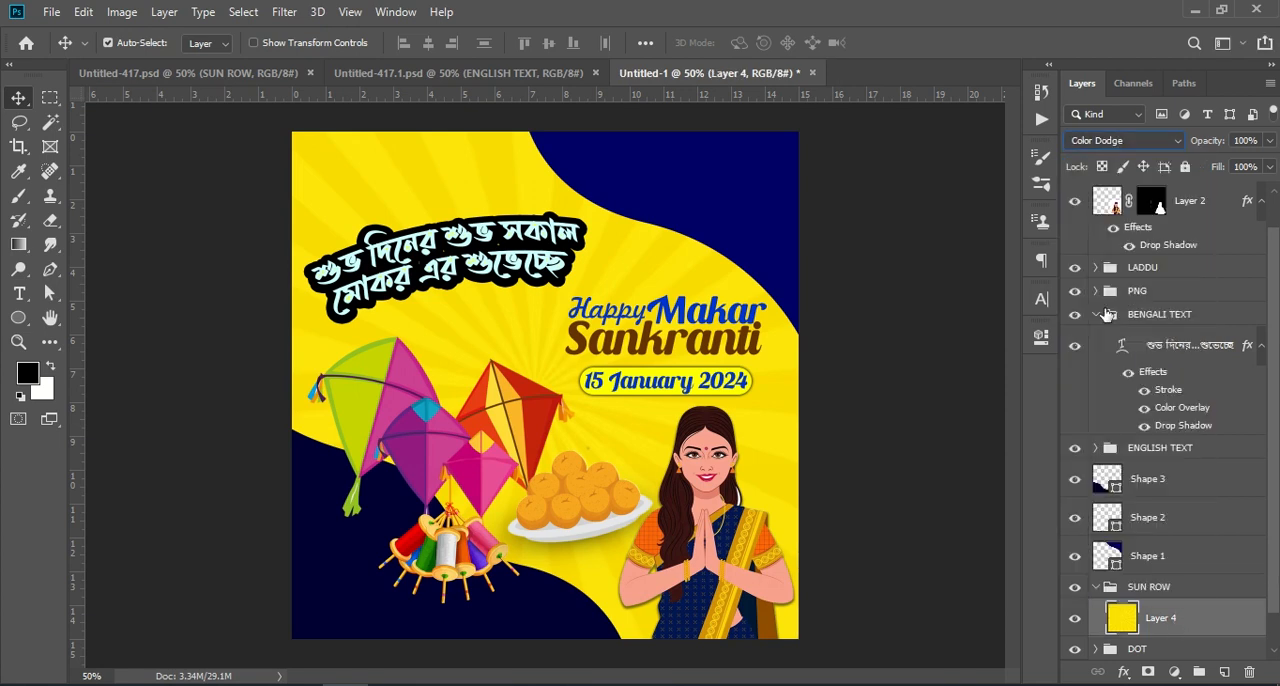
left_click(1097, 591)
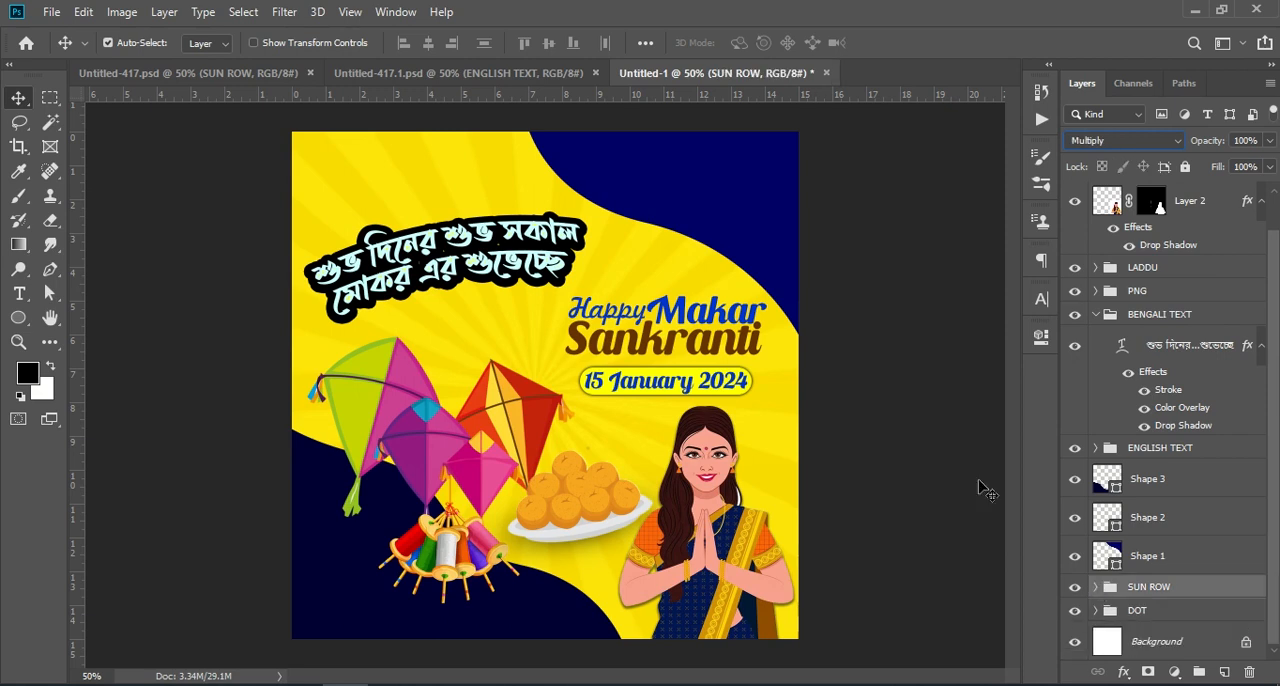
Step: Try Pass Through on the SUN ROW group and set its blend mode to Color Dodge
left_click(1165, 592)
left_click(1122, 144)
left_click(1104, 346)
left_click(1118, 141)
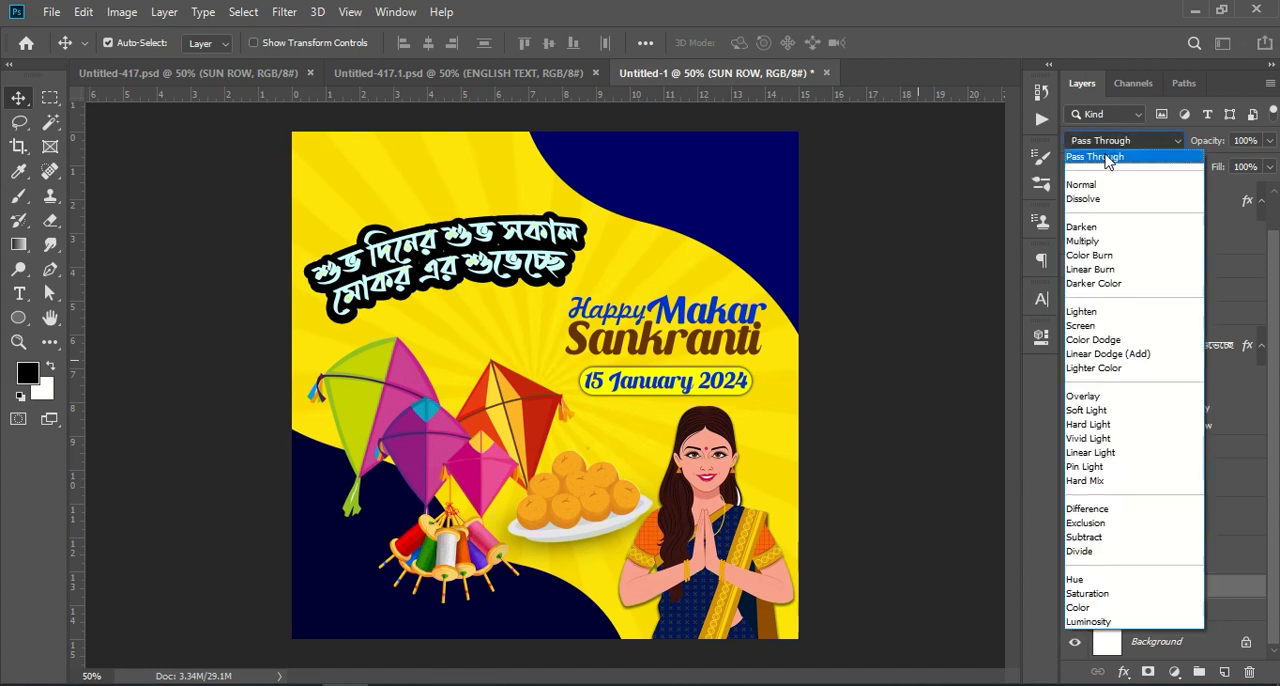
left_click(1116, 155)
left_click(1140, 144)
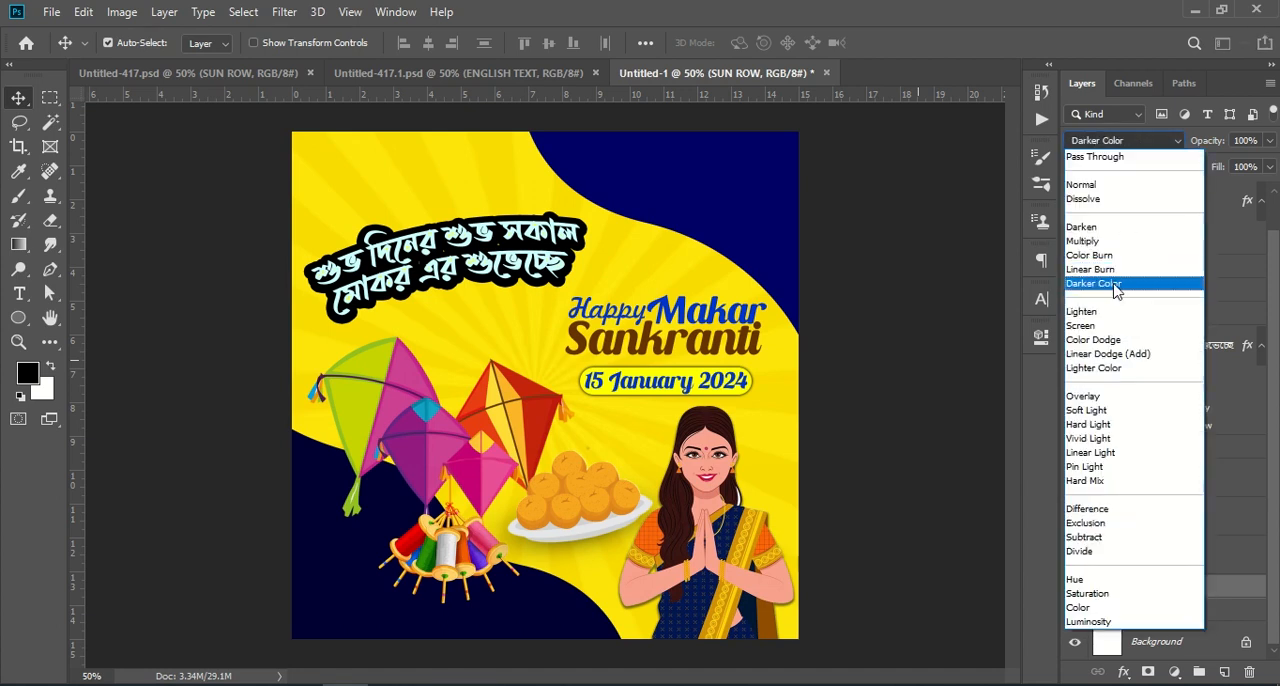
left_click(1118, 341)
left_click(948, 254)
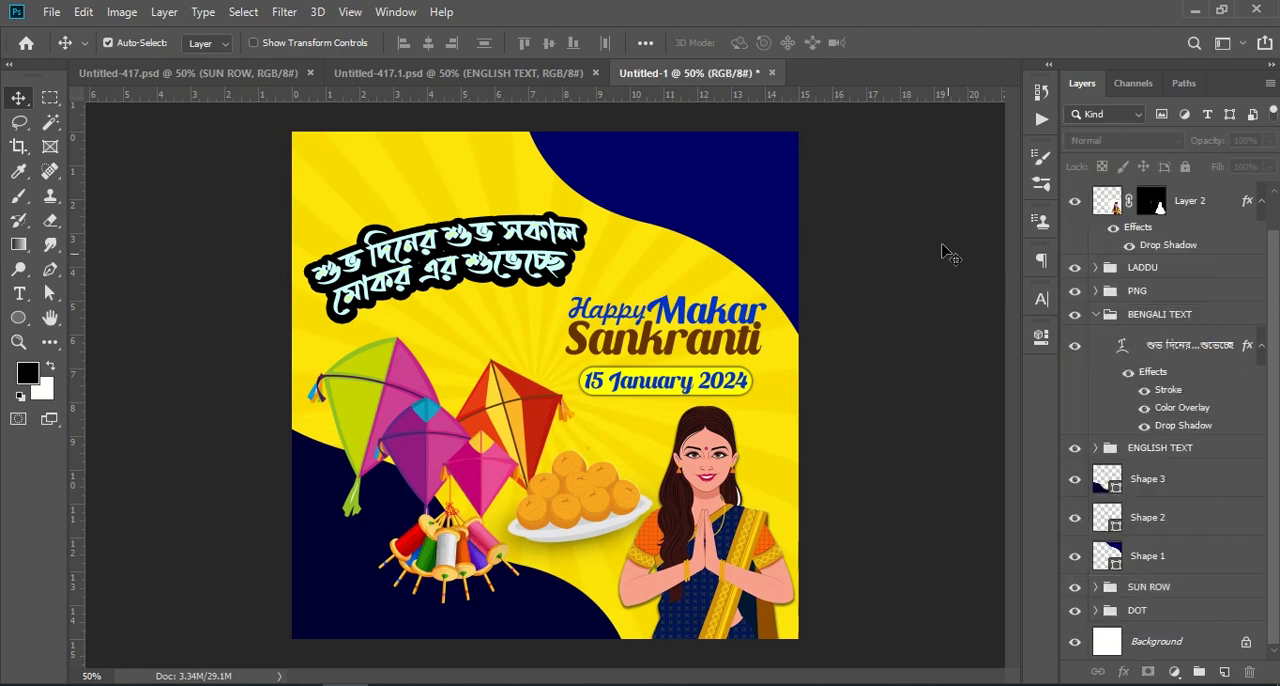
Step: Open the Camera Raw Filter for the merged poster layer, Layer 5
key("ctrl+shift+alt+e")
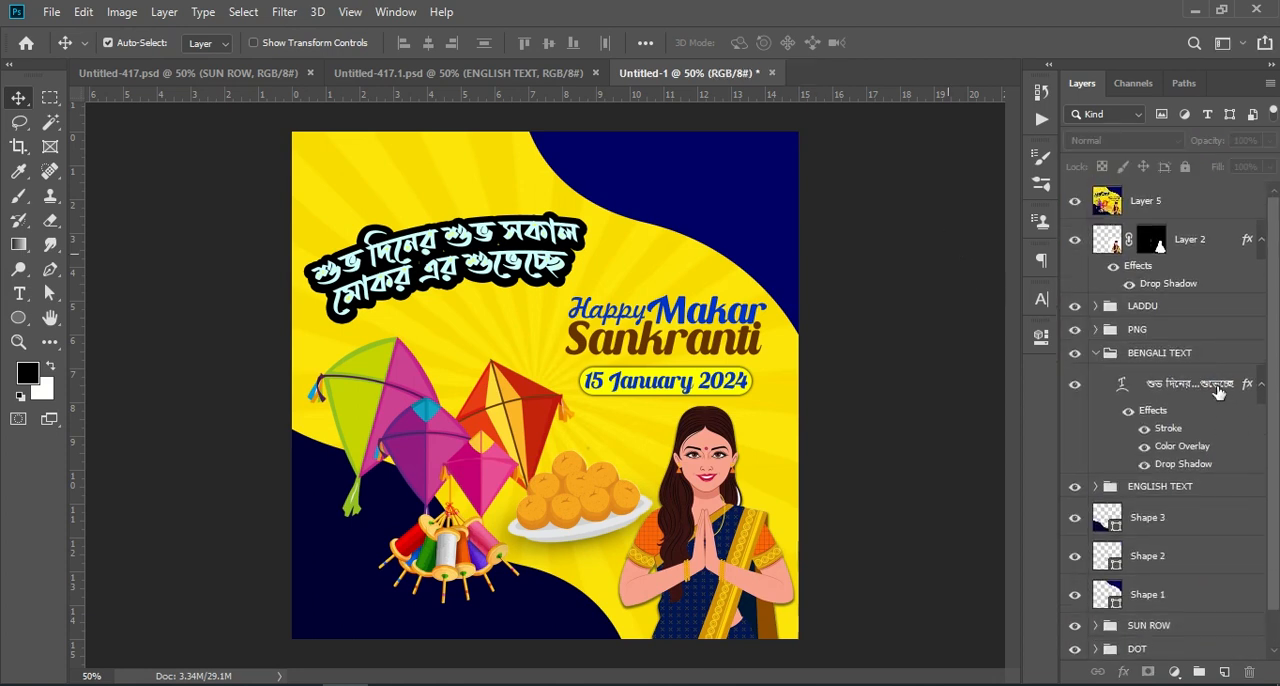
left_click(1182, 203)
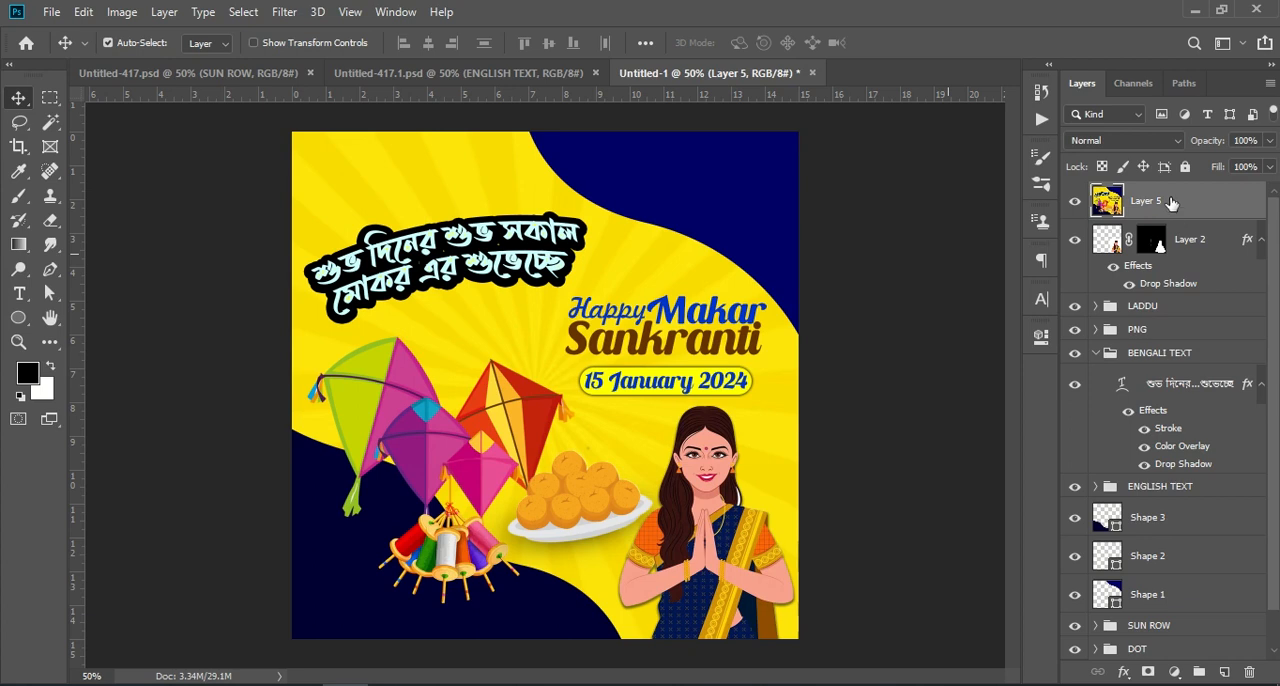
left_click(280, 12)
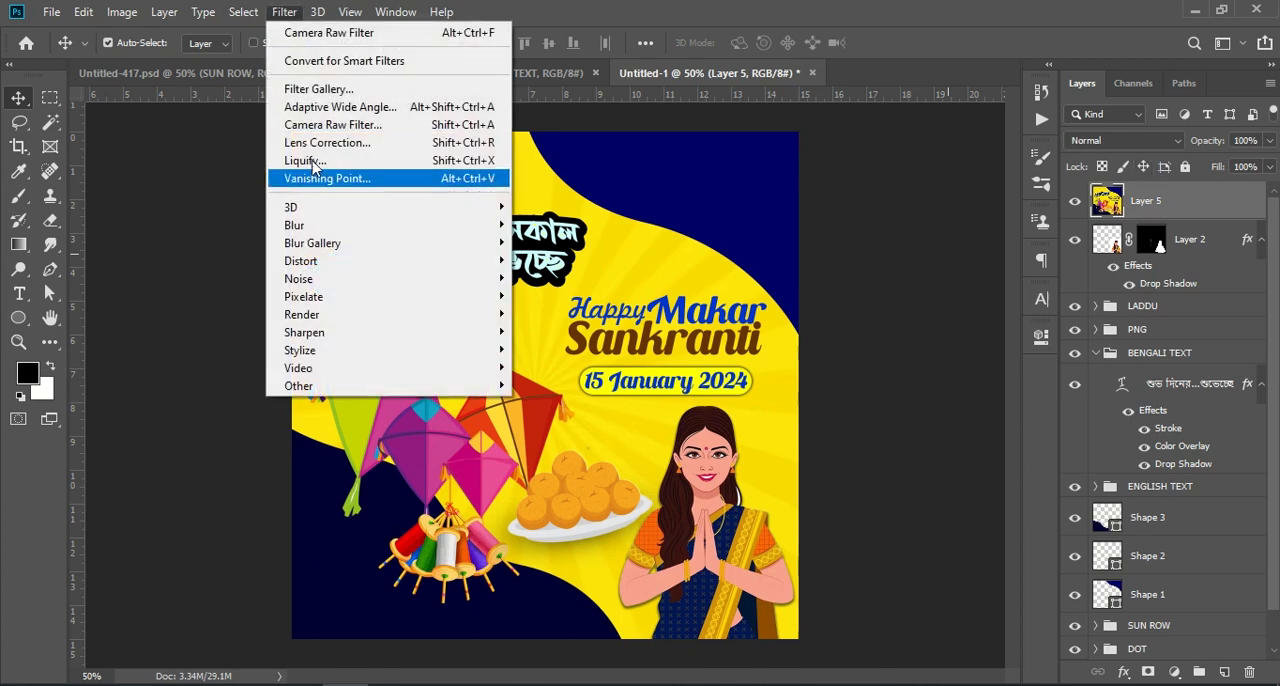
left_click(389, 131)
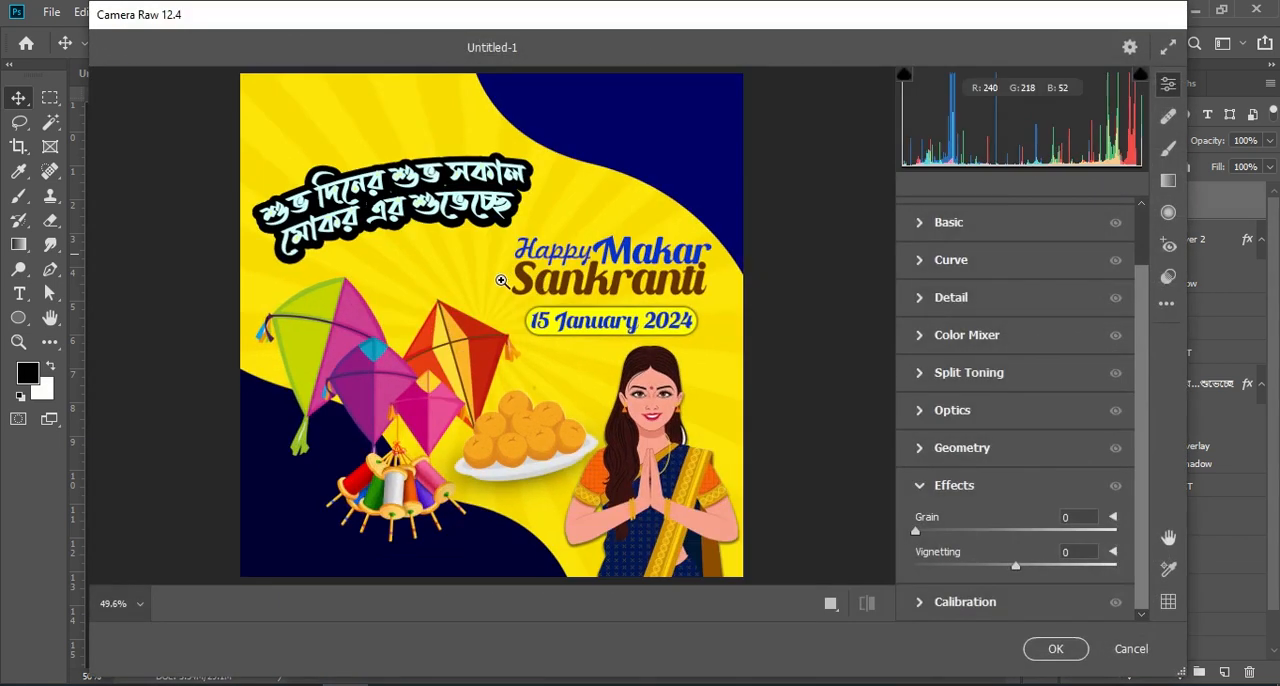
Step: Try a lower Contrast and reset it to 0, and set Highlights to -16, Shadows to +9, Whites to -21 and Blacks to +7
scroll(985, 315, "up", 2)
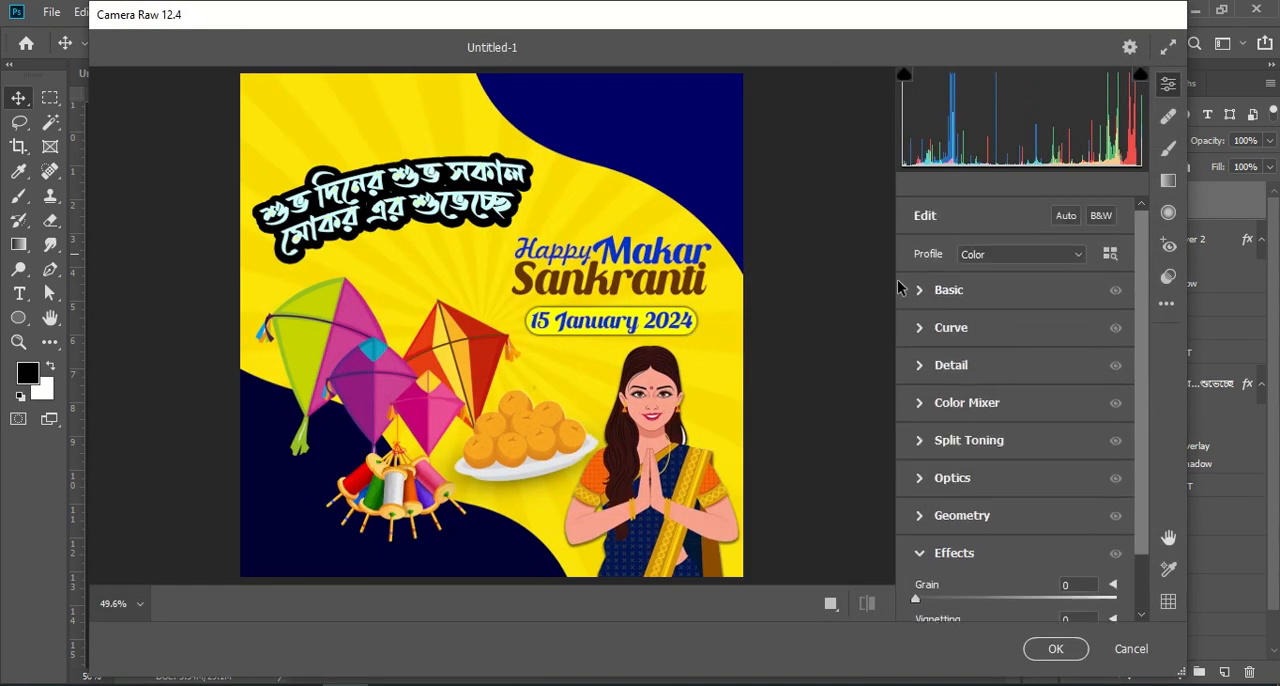
left_click(921, 292)
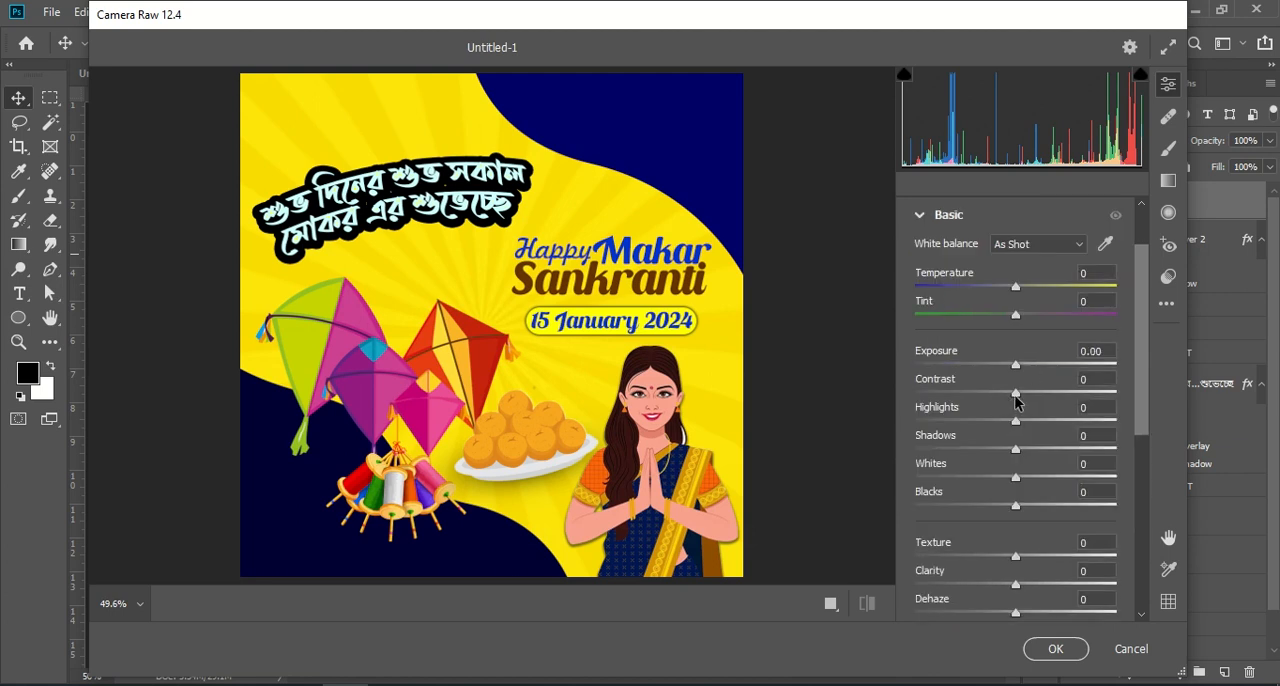
left_click_drag(1016, 392, 973, 389)
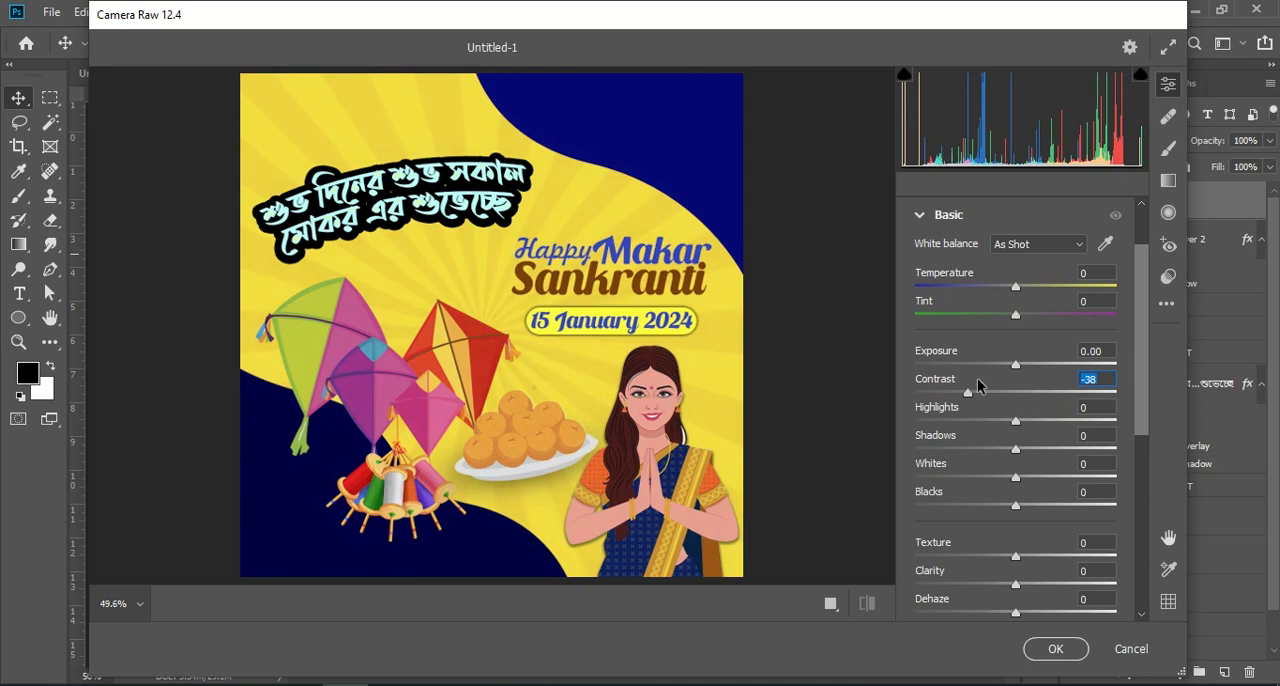
type("0")
mouse_move(1016, 423)
left_mouse_down()
mouse_move(957, 423)
mouse_move(1075, 431)
mouse_move(1000, 437)
left_mouse_up()
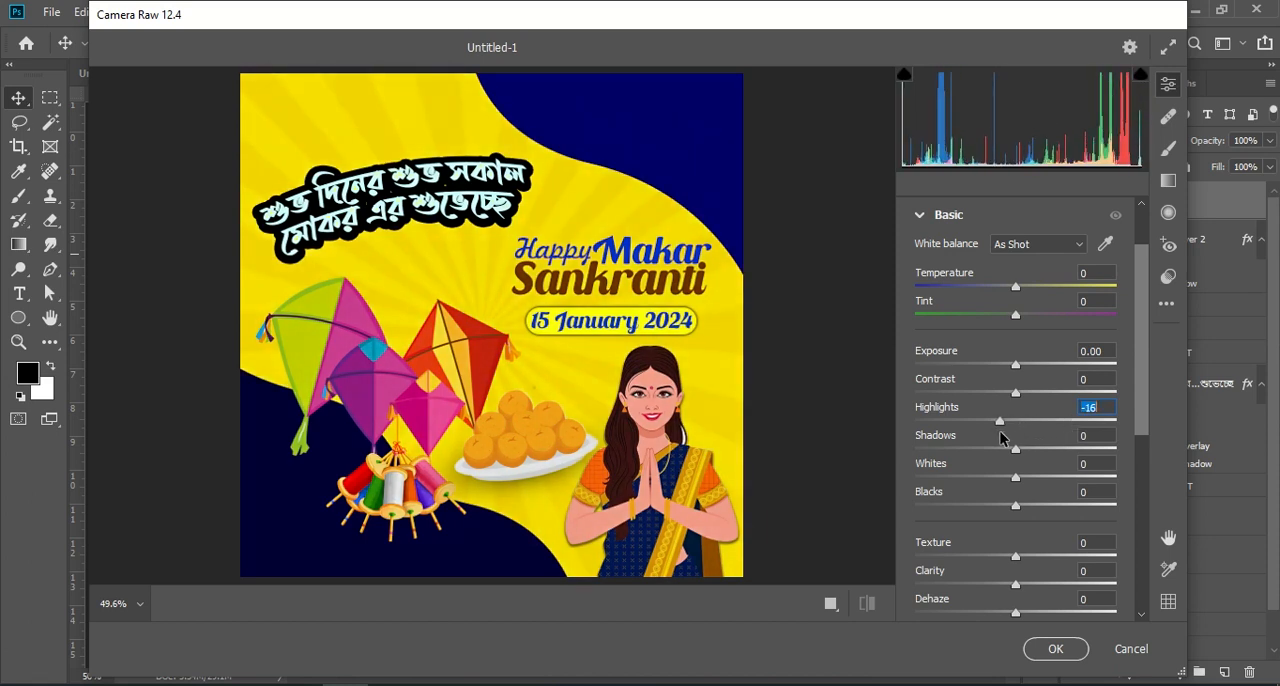
mouse_move(1016, 449)
left_mouse_down()
mouse_move(1061, 453)
mouse_move(1014, 453)
mouse_move(1026, 456)
left_mouse_up()
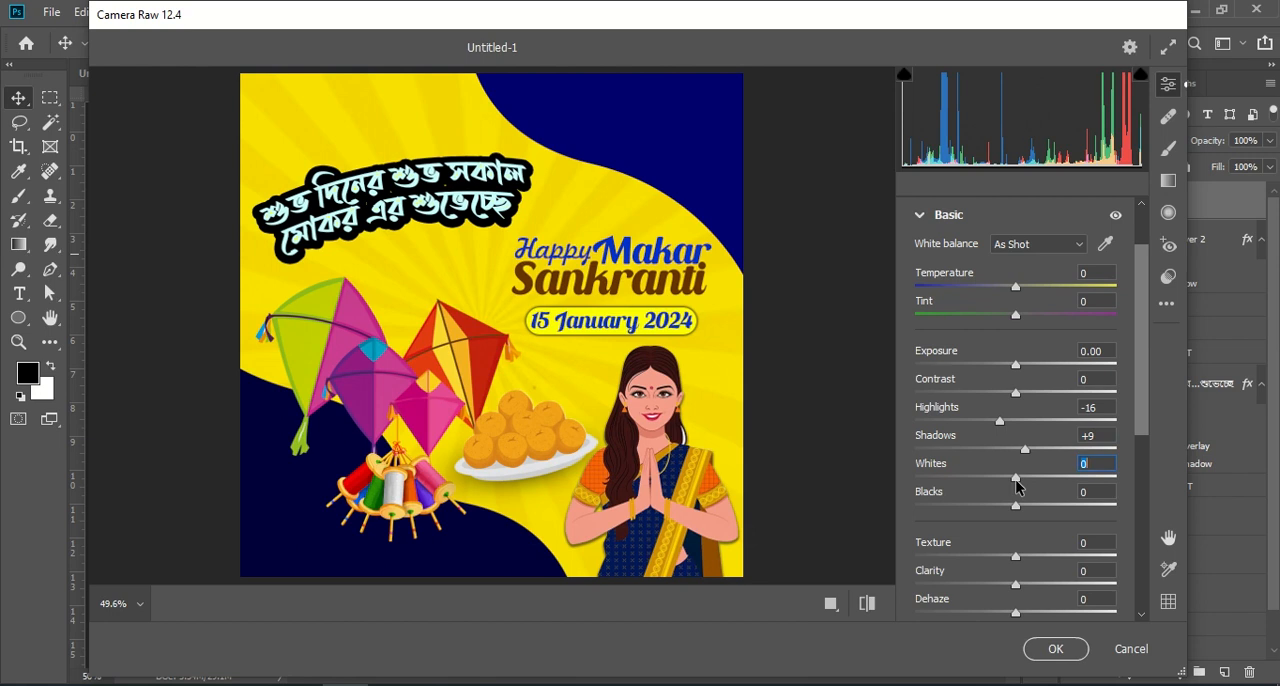
left_click_drag(1016, 482, 1024, 518)
Step: Set Texture to +43, Clarity to +30, Dehaze to +21, Vibrance to +18 and Saturation to +22
scroll(1049, 440, "down", 3)
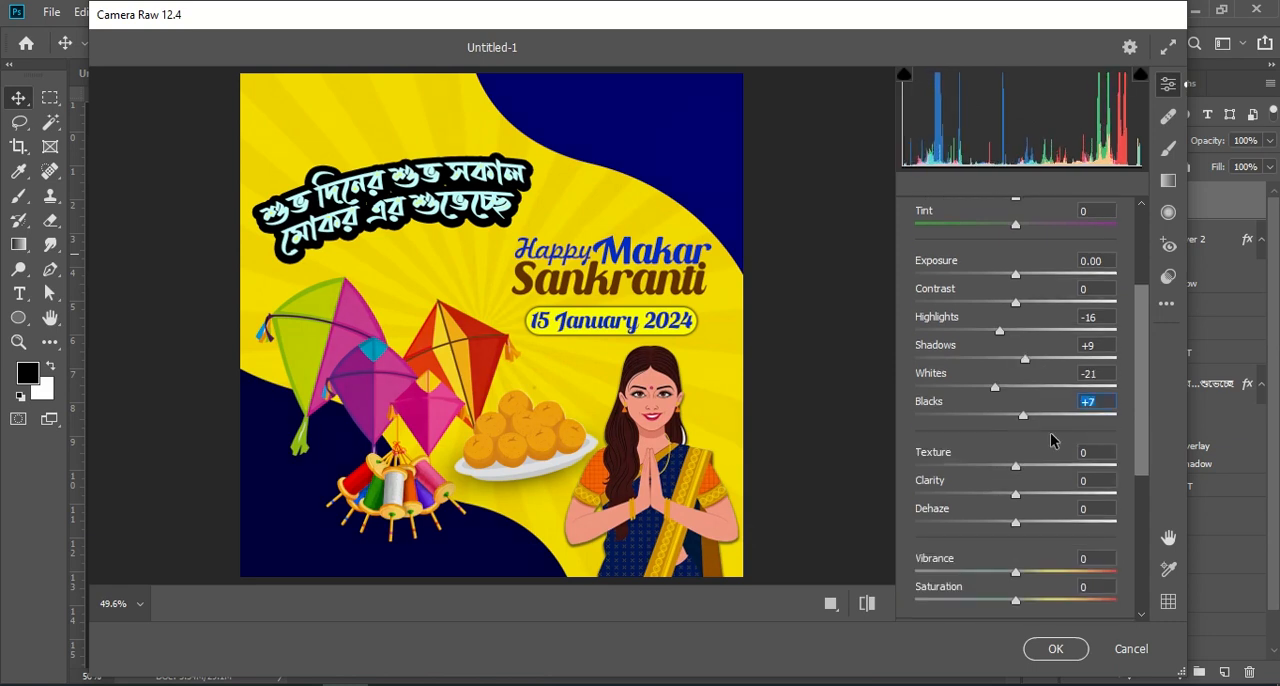
left_click_drag(1018, 471, 1056, 472)
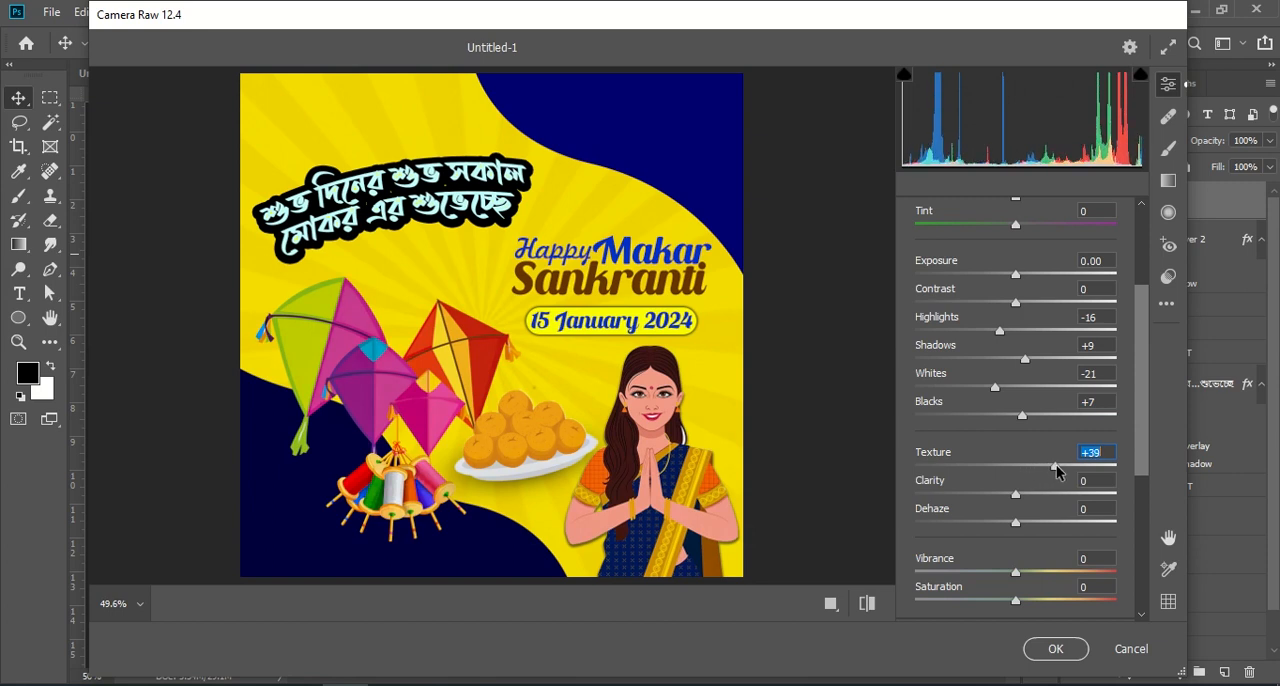
left_click_drag(1016, 497, 1037, 563)
scroll(1040, 498, "down", 1)
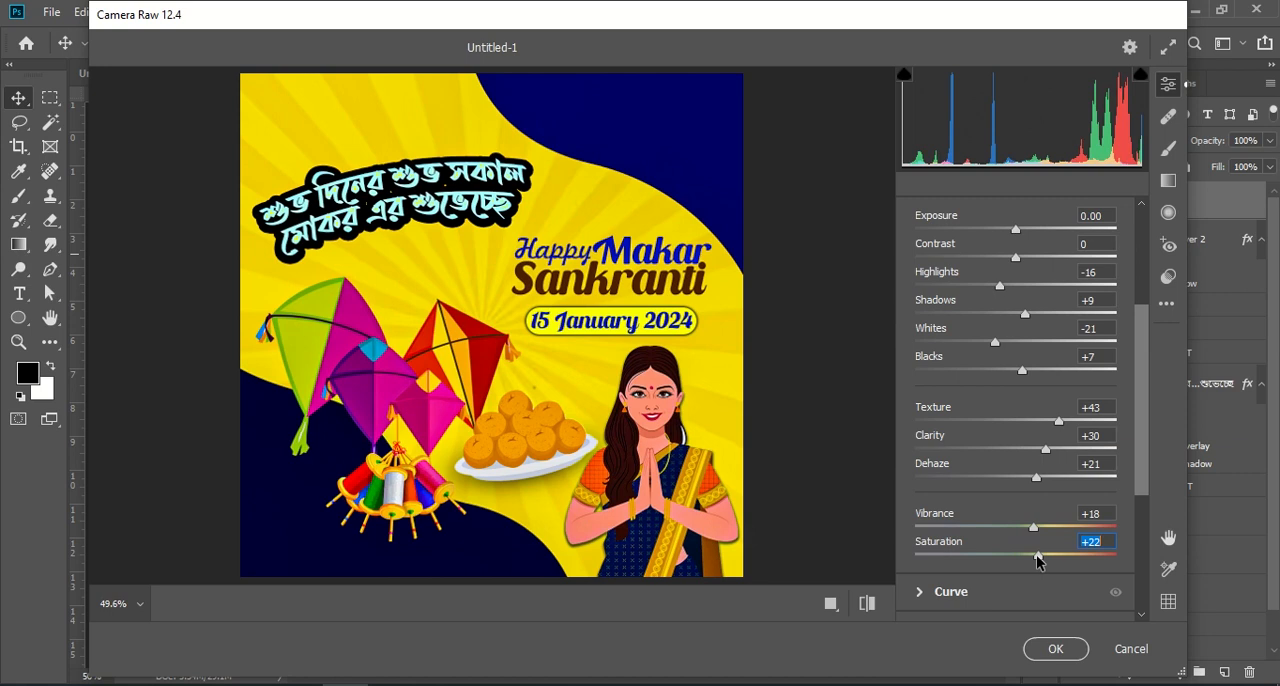
Step: Set the Detail adjustments Noise Reduction to 9 and Color Noise Reduction to 14
scroll(1012, 487, "down", 5)
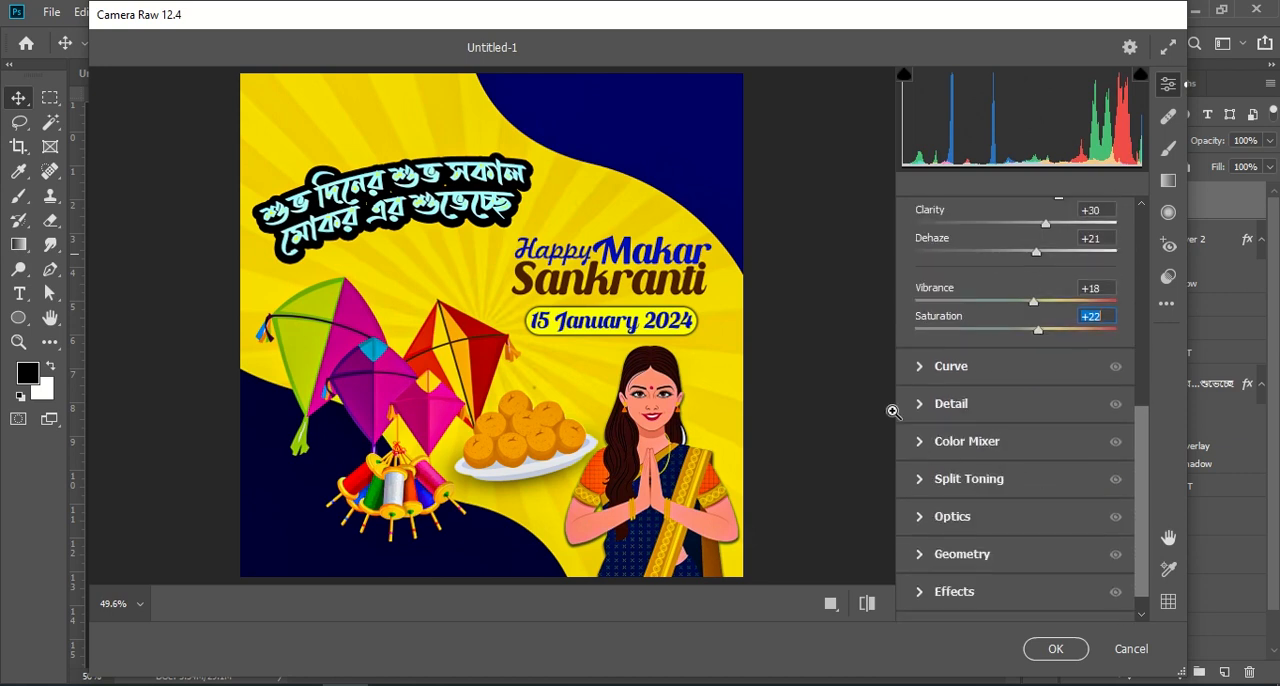
left_click(920, 404)
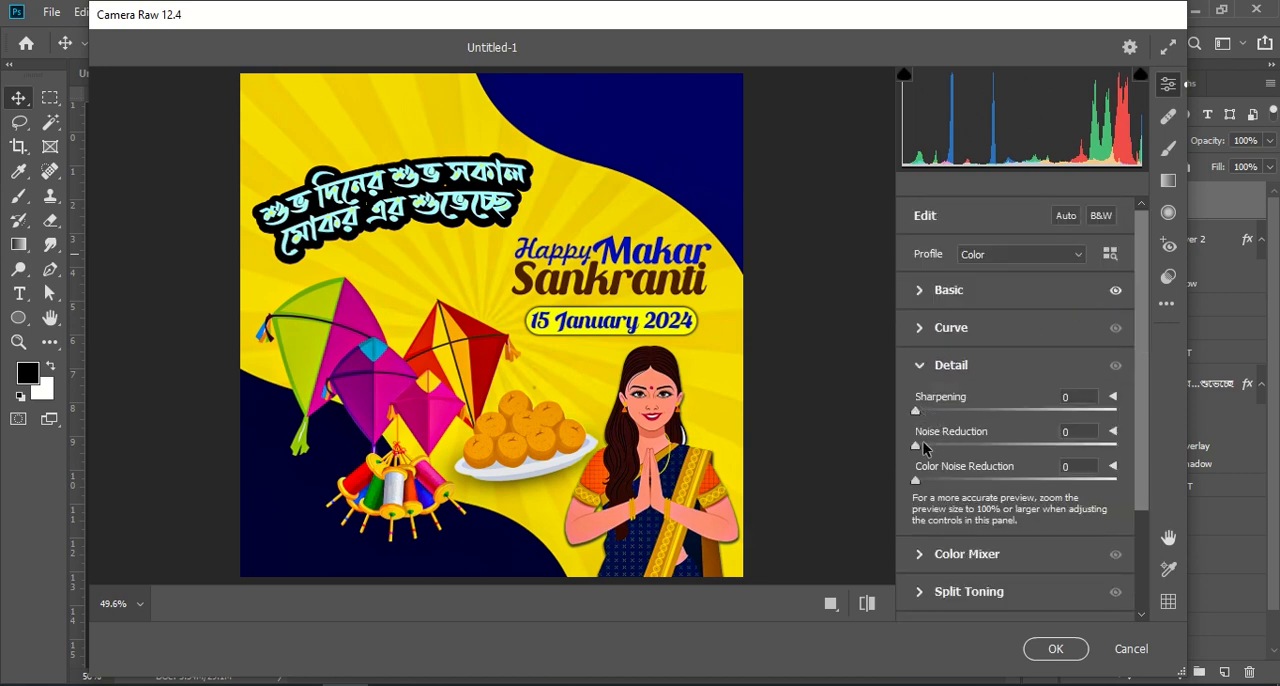
left_click_drag(919, 449, 945, 484)
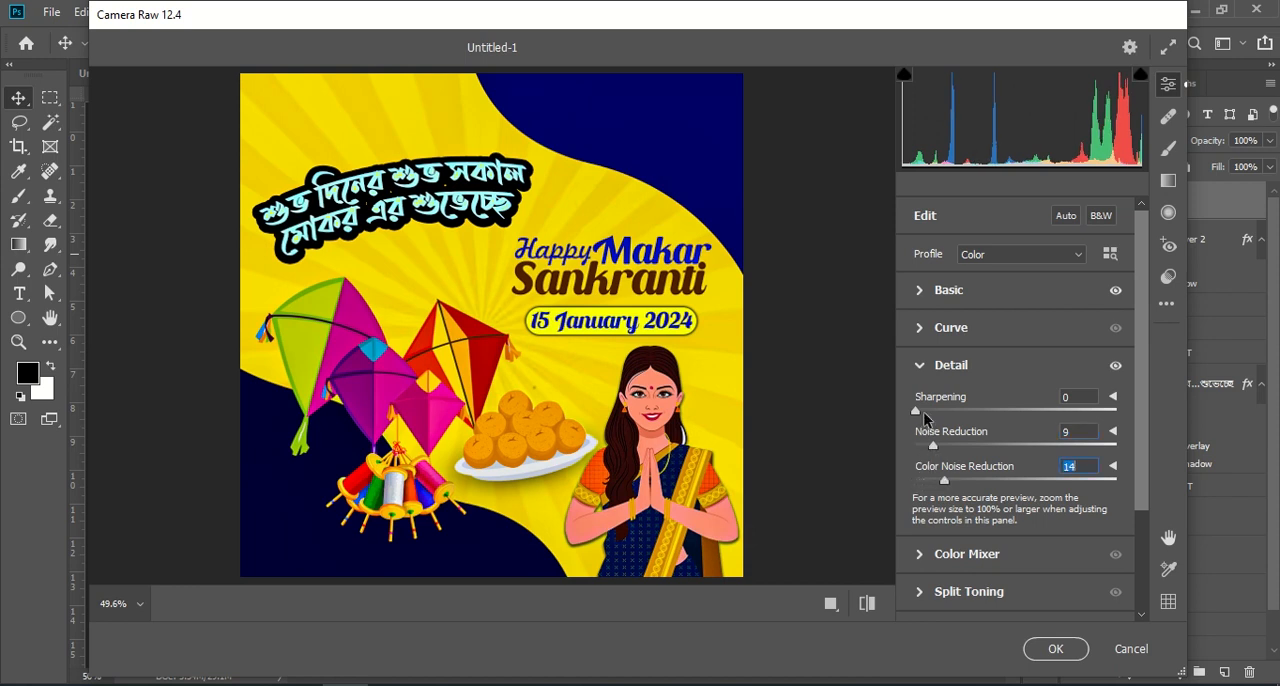
Step: Set Sharpening to 20, Grain to 13 and Vignetting to +15, and apply the Camera Raw adjustments to the merged layer
left_click_drag(922, 416, 939, 415)
scroll(940, 420, "down", 3)
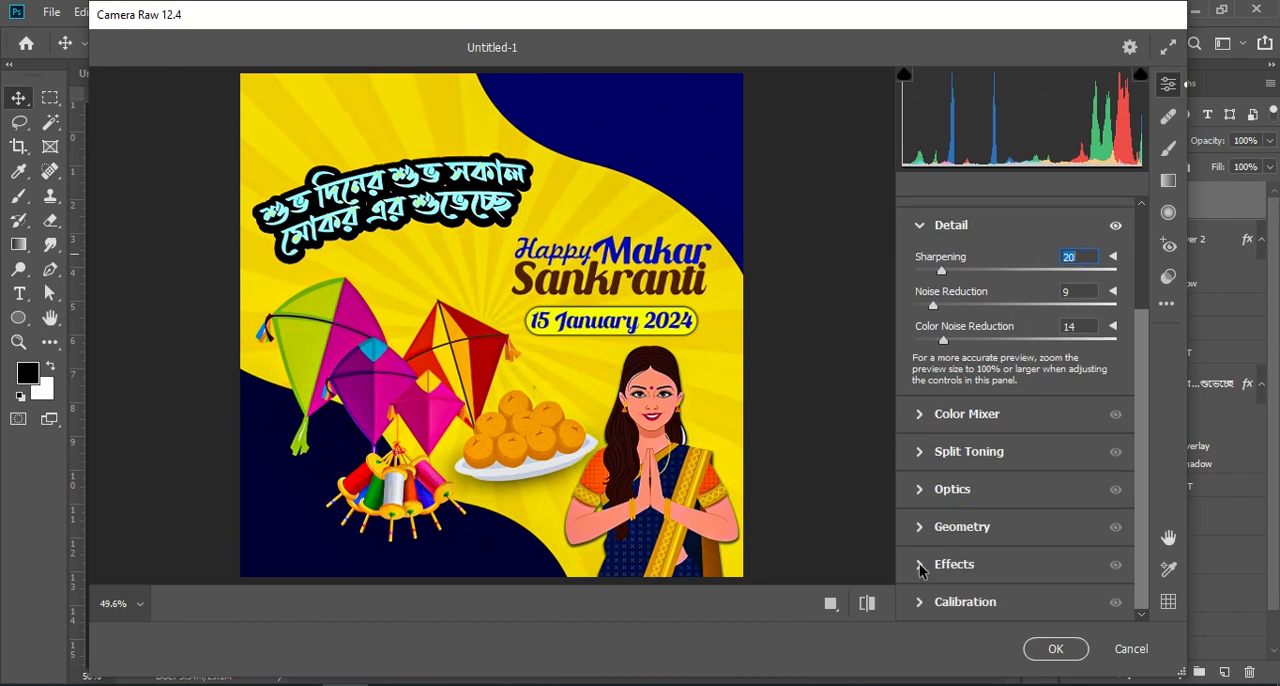
left_click(921, 566)
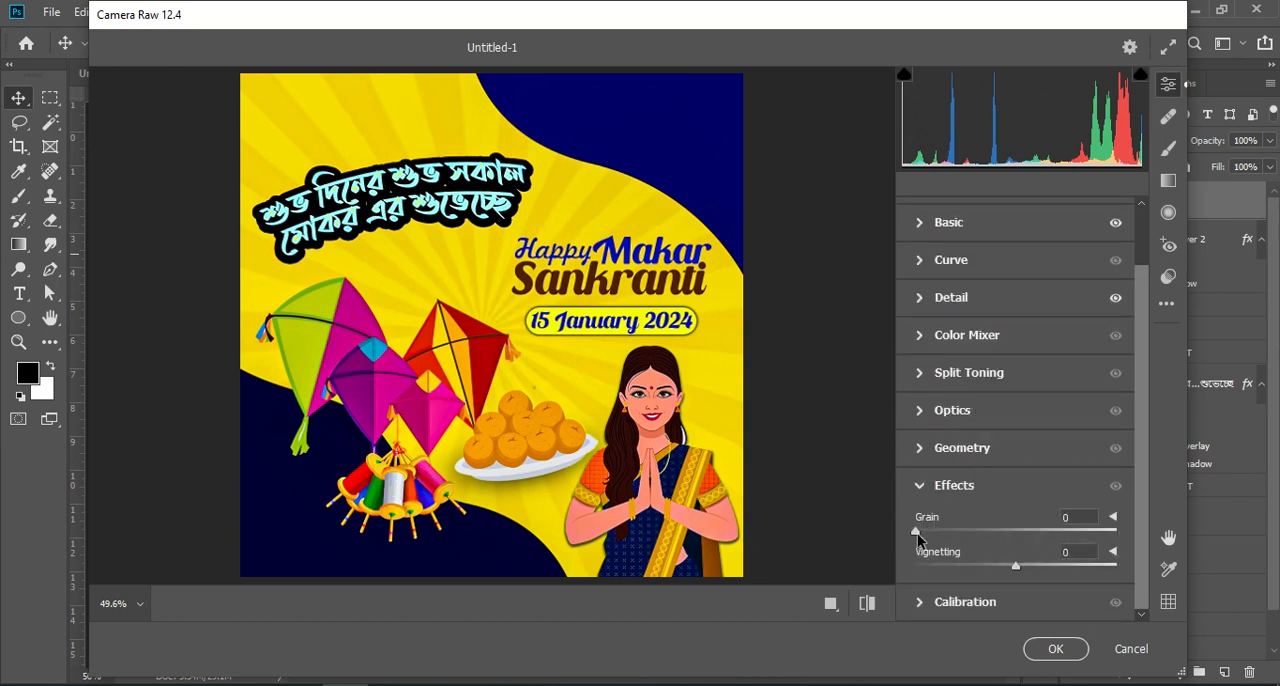
left_click_drag(925, 535, 941, 532)
mouse_move(1030, 567)
left_mouse_down()
mouse_move(1044, 568)
mouse_move(1032, 572)
left_mouse_up()
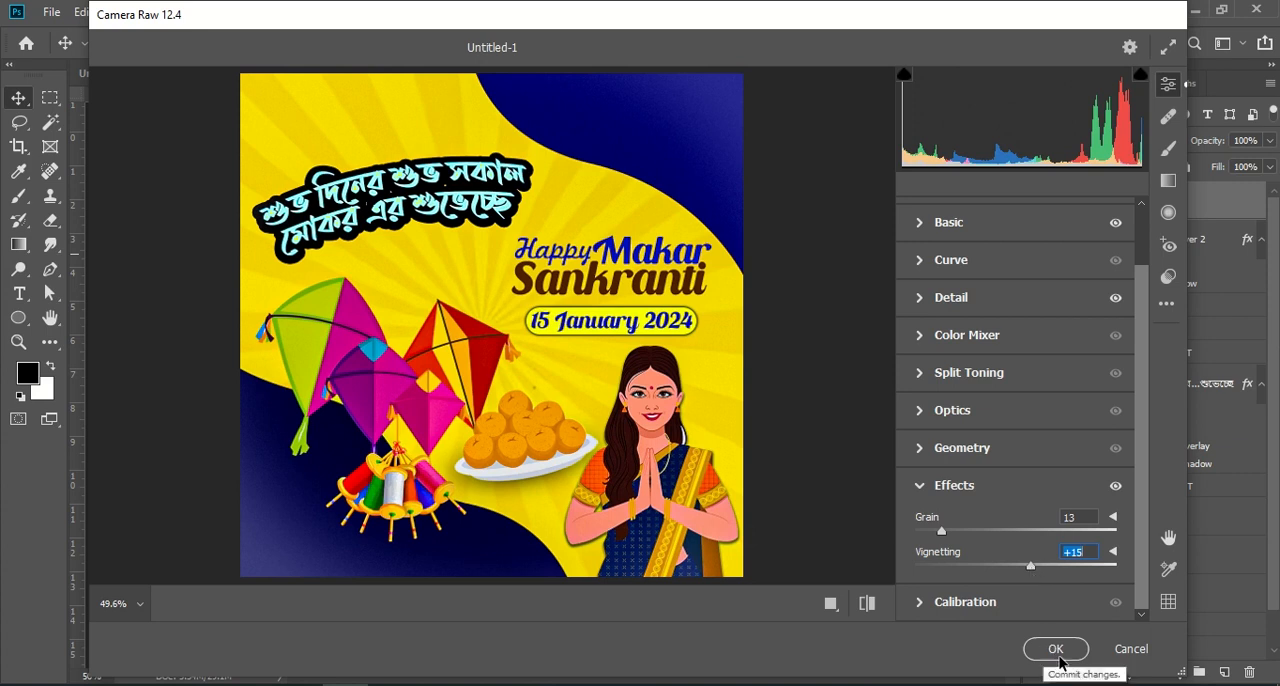
left_click(1055, 648)
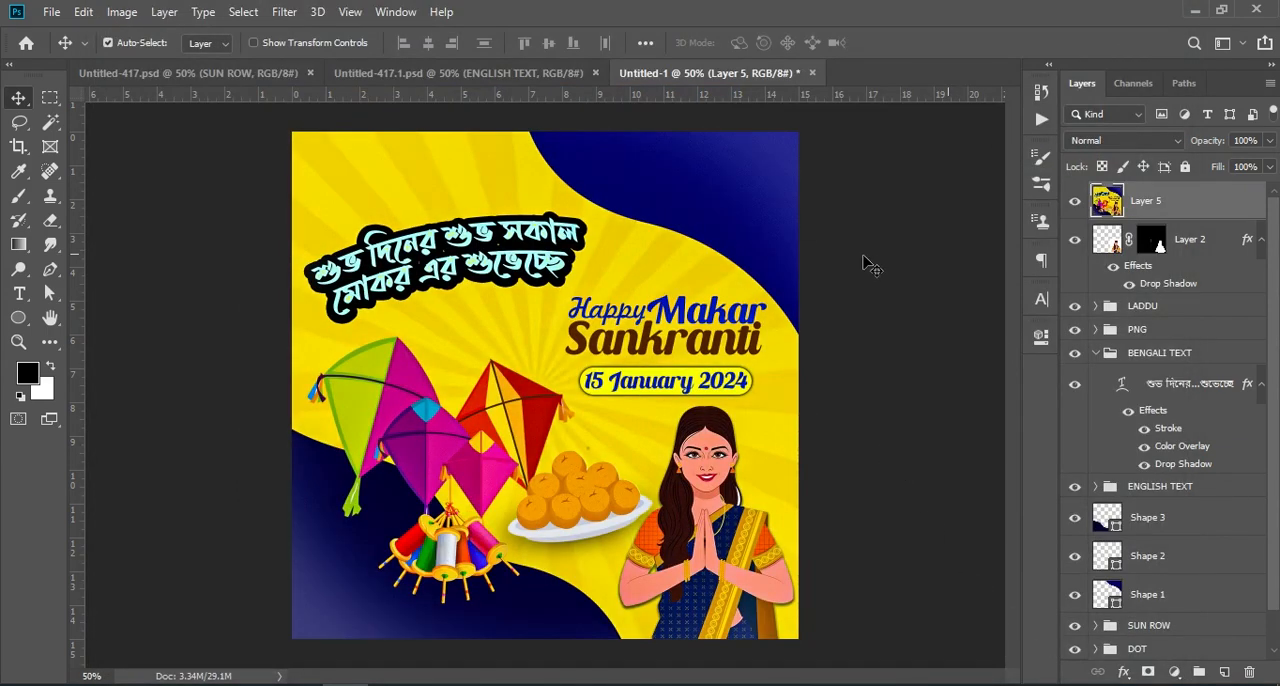
Step: Compare the poster with and without the color grading by hiding and showing Layer 5, and inspect the graded result up close
key("ctrl+KP_Subtract")
key("ctrl+KP_Add")
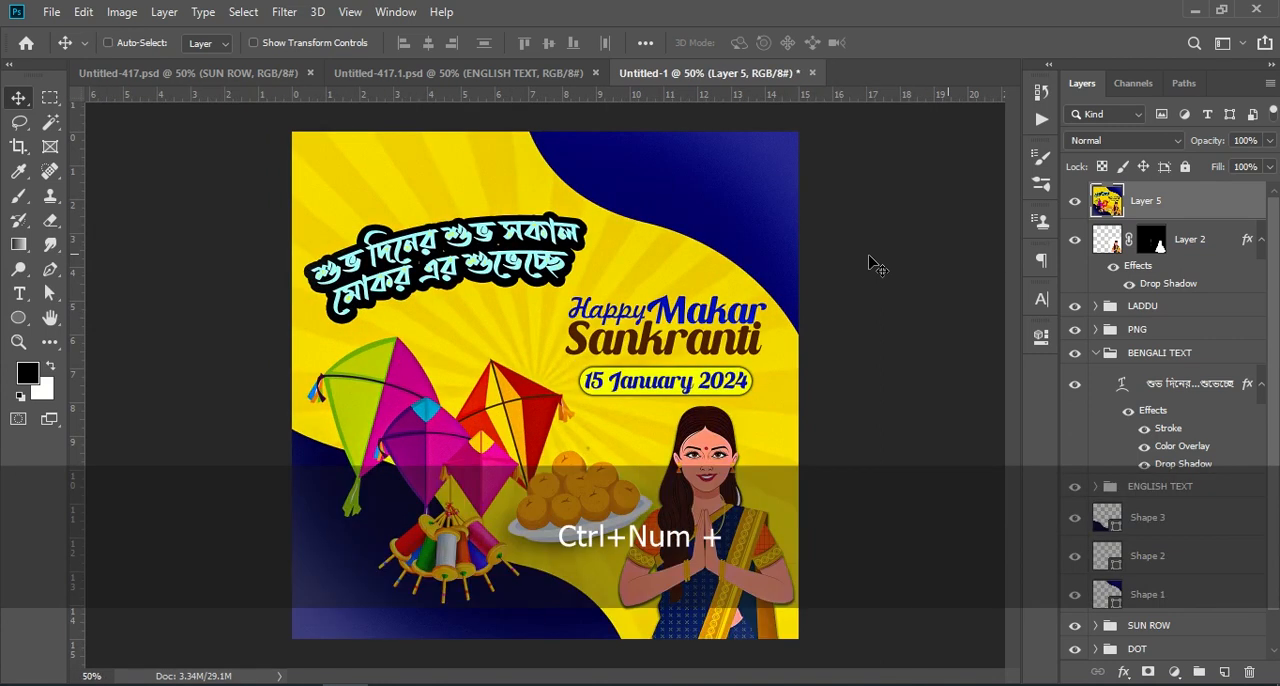
left_click(1075, 201)
left_click(1076, 203)
left_click(1077, 204)
left_click(1076, 203)
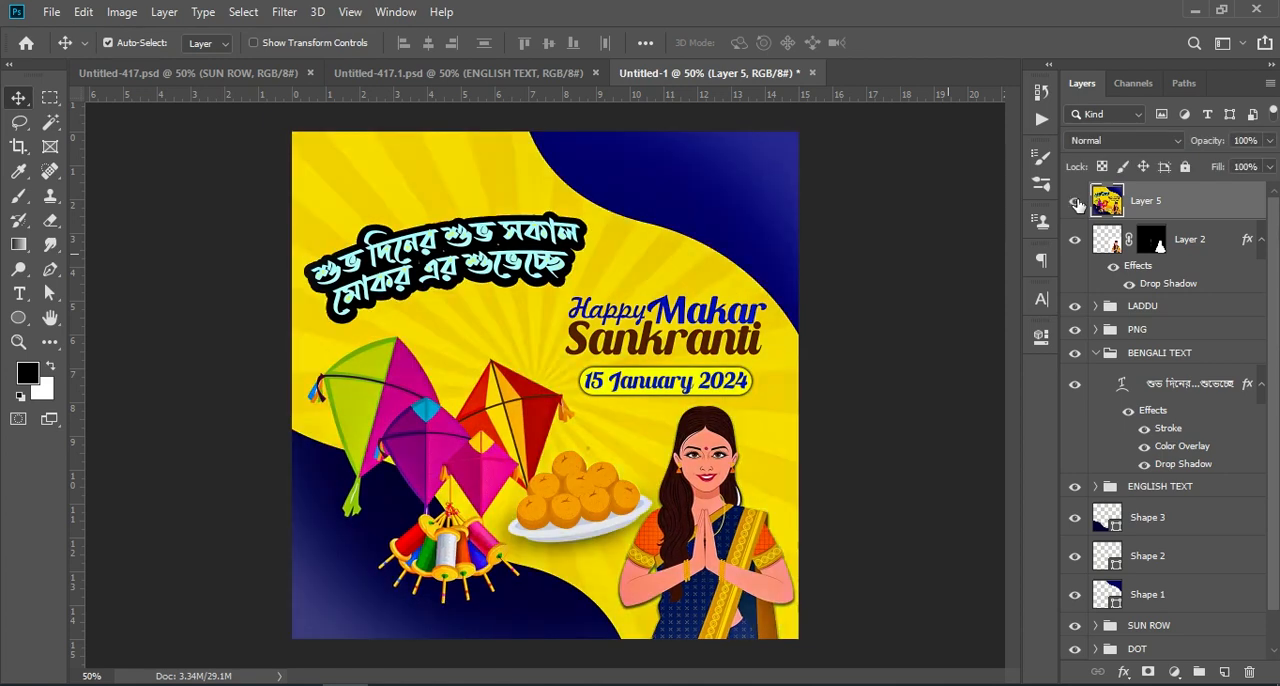
key("ctrl+KP_Subtract")
key("ctrl+KP_Add")
key("ctrl+KP_Add")
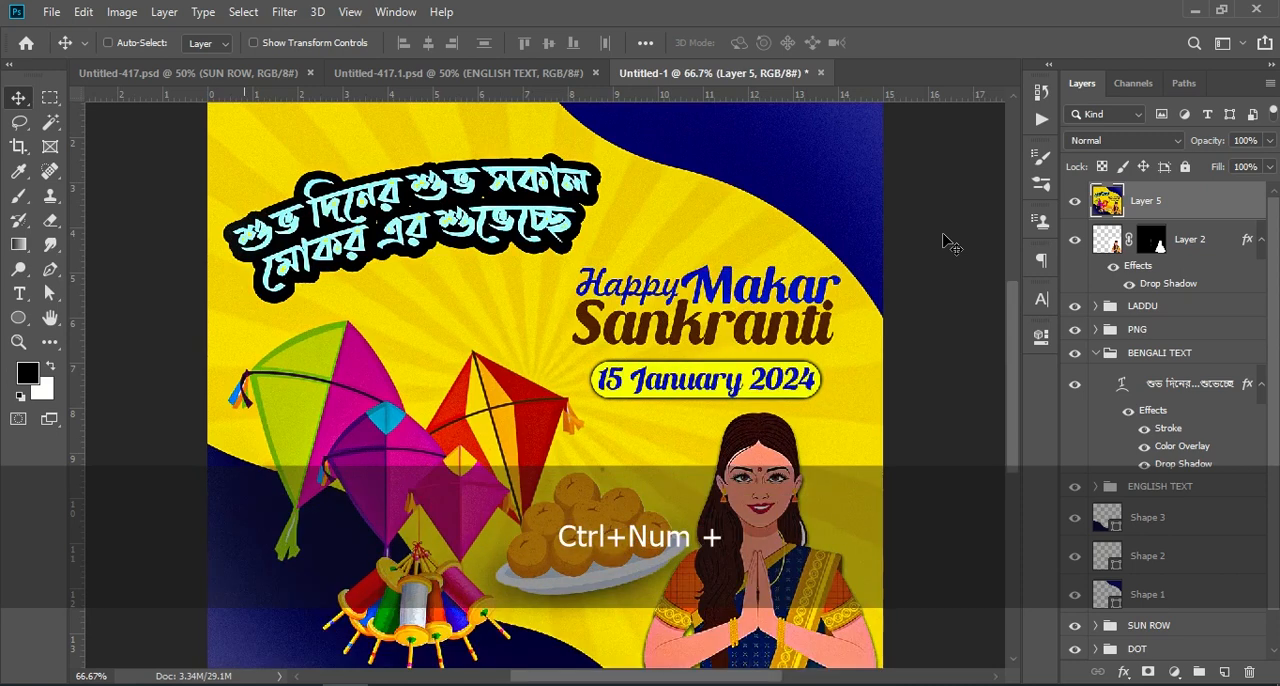
key("ctrl+KP_Subtract")
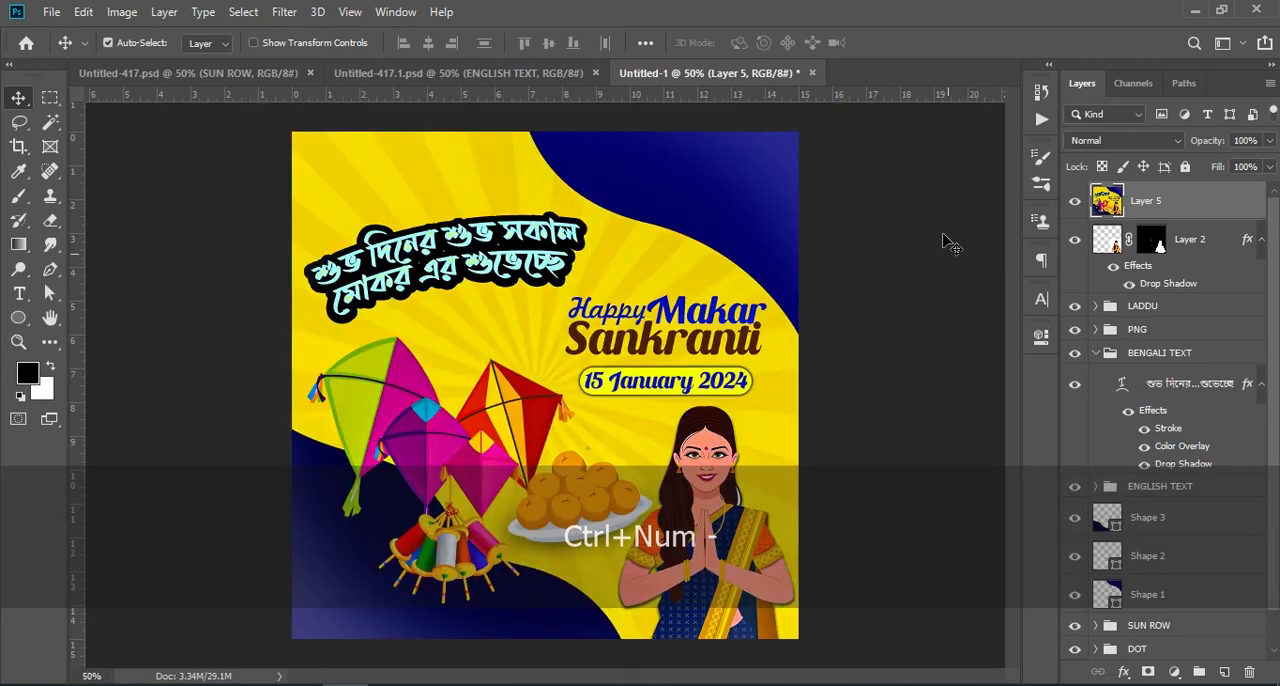